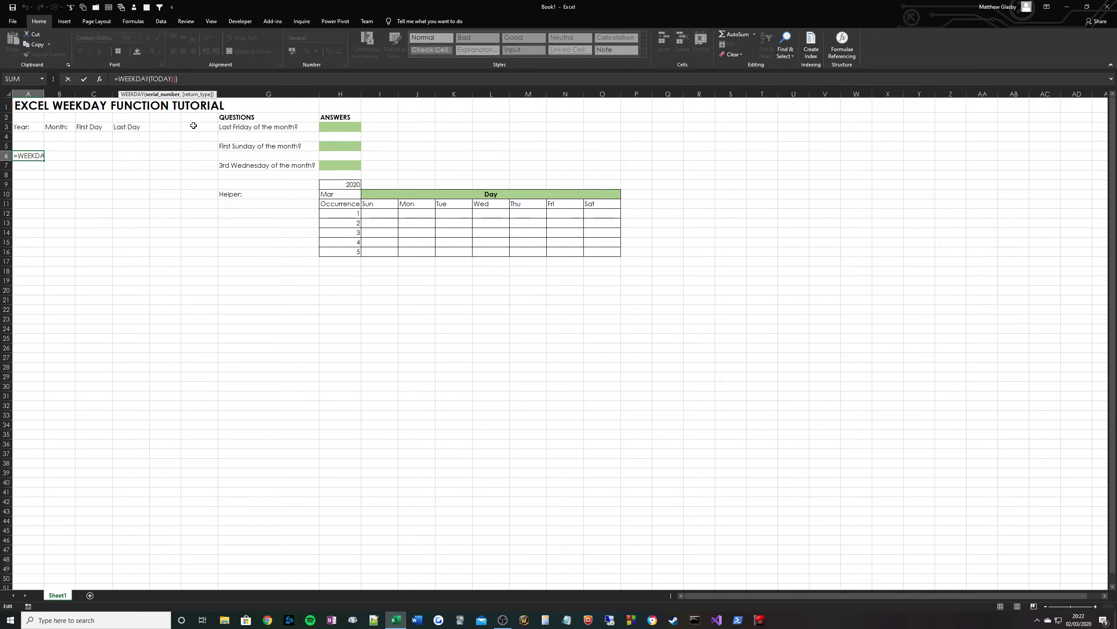
Bring up the return type options of the WEEKDAY test formula in A6, cancel the edit and clear the cell.
type(",")
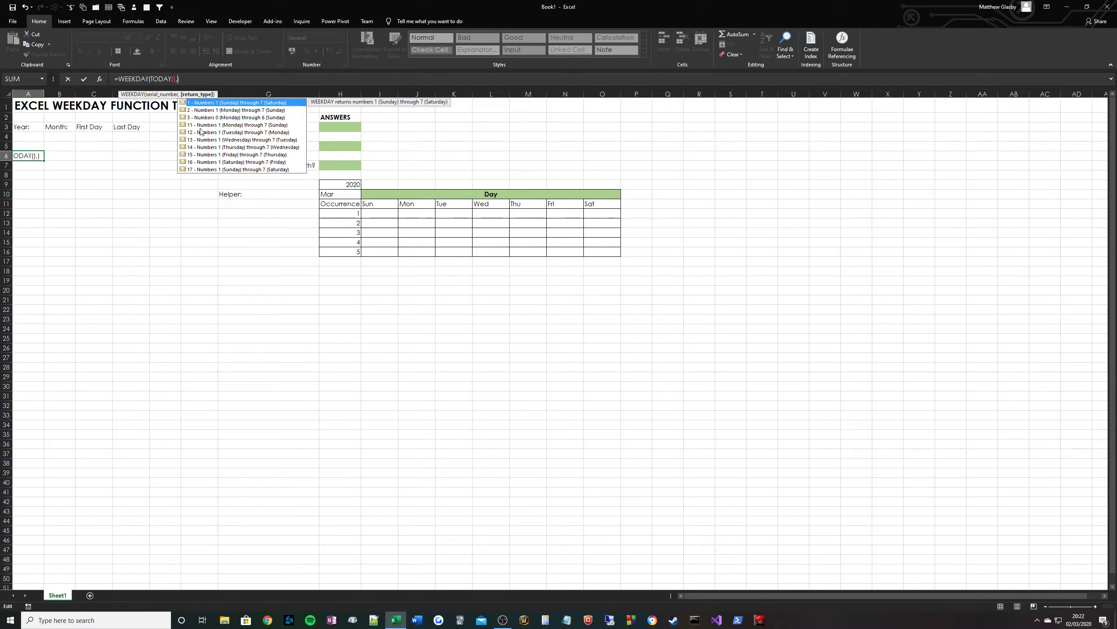
key("Escape")
key("Escape")
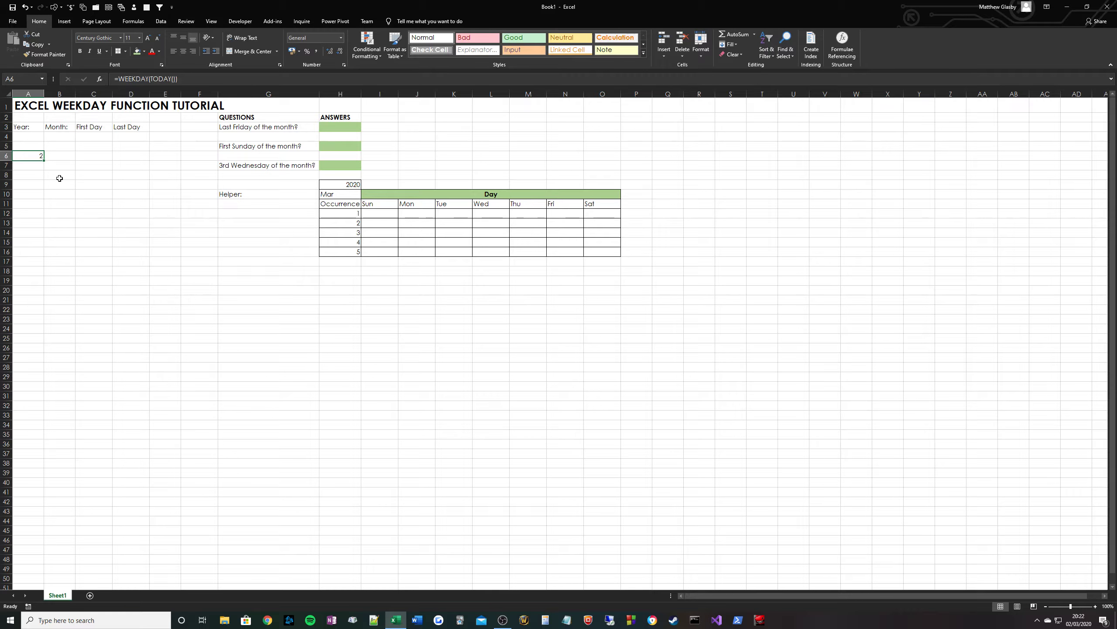
key("Delete")
Review the three weekday questions in column G and the helper table of days and occurrences in H9:O16.
left_click_drag(267, 126, 275, 166)
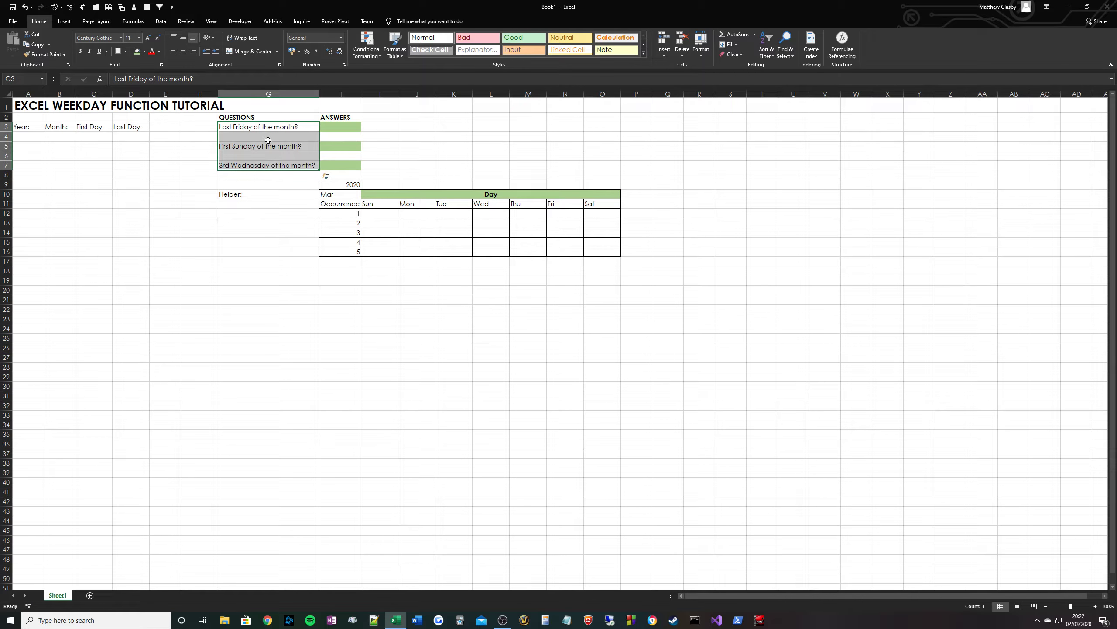
left_click(268, 150)
left_click(276, 171)
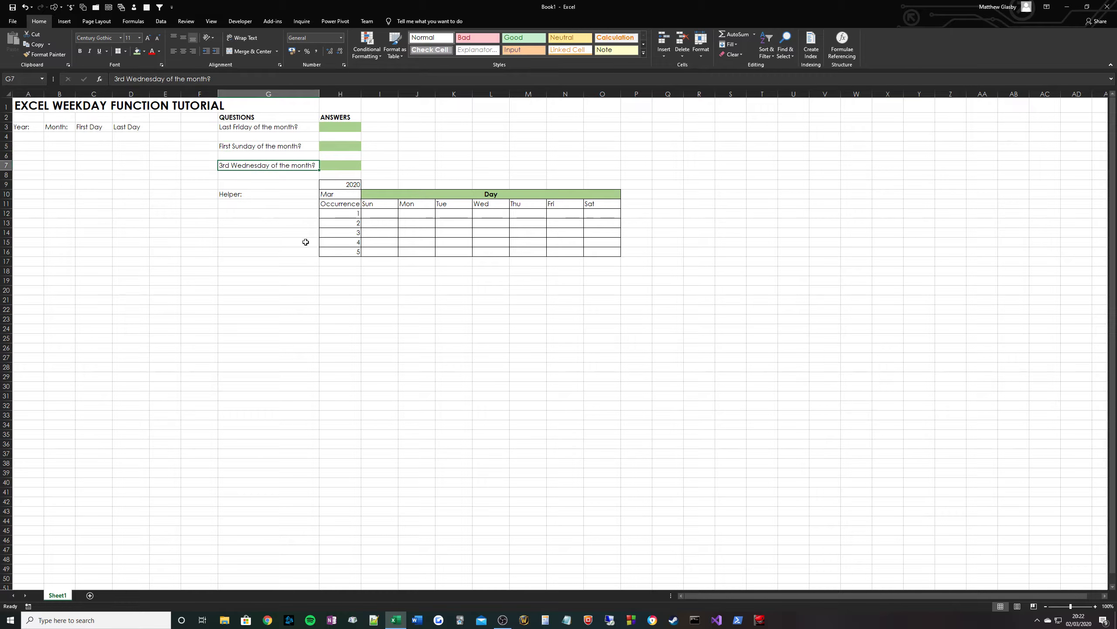
left_click(277, 203)
left_click_drag(377, 214, 607, 247)
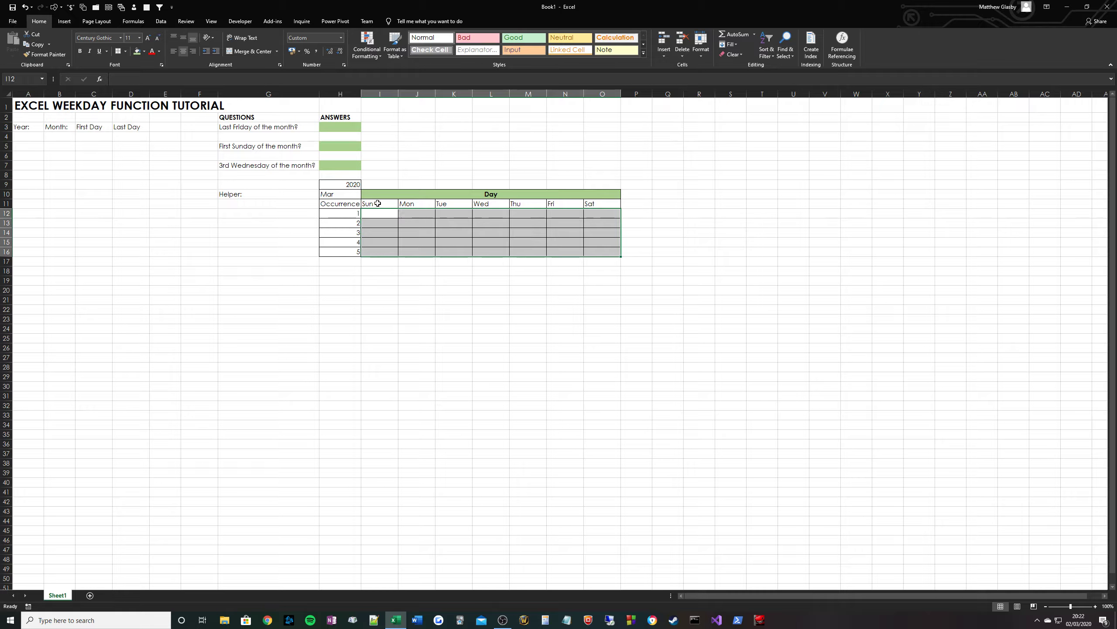
left_click_drag(350, 218, 378, 214)
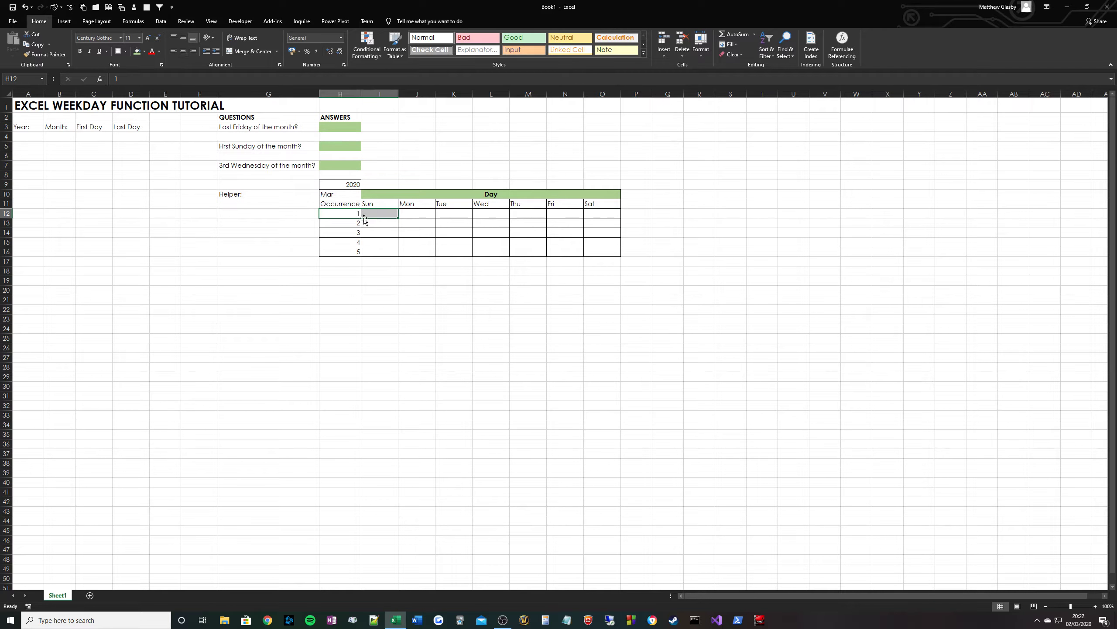
left_click(450, 230)
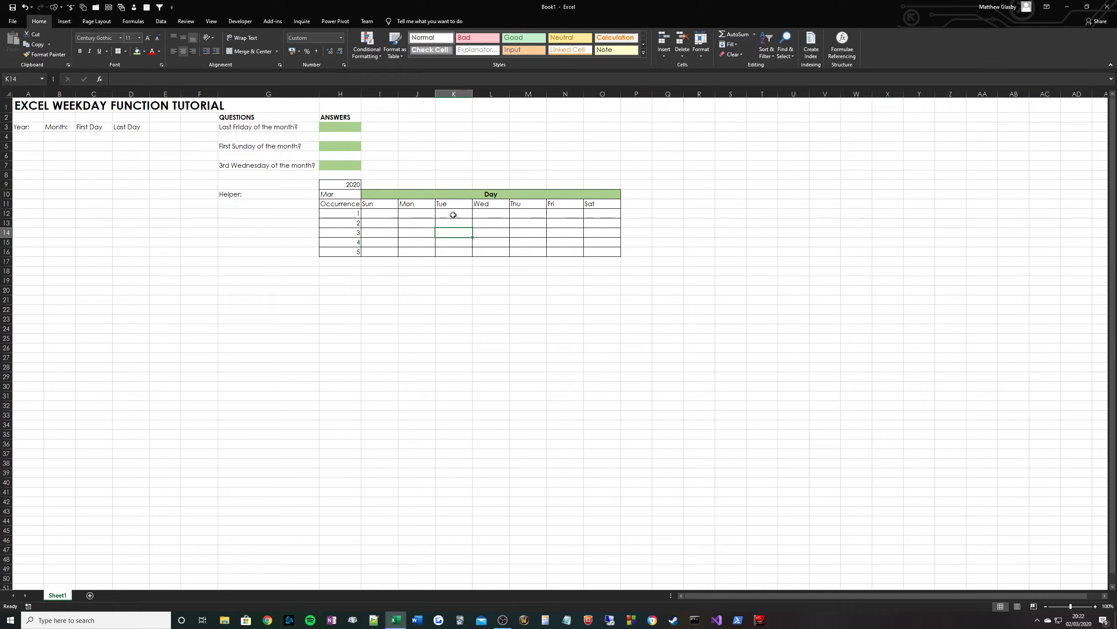
left_click(553, 233)
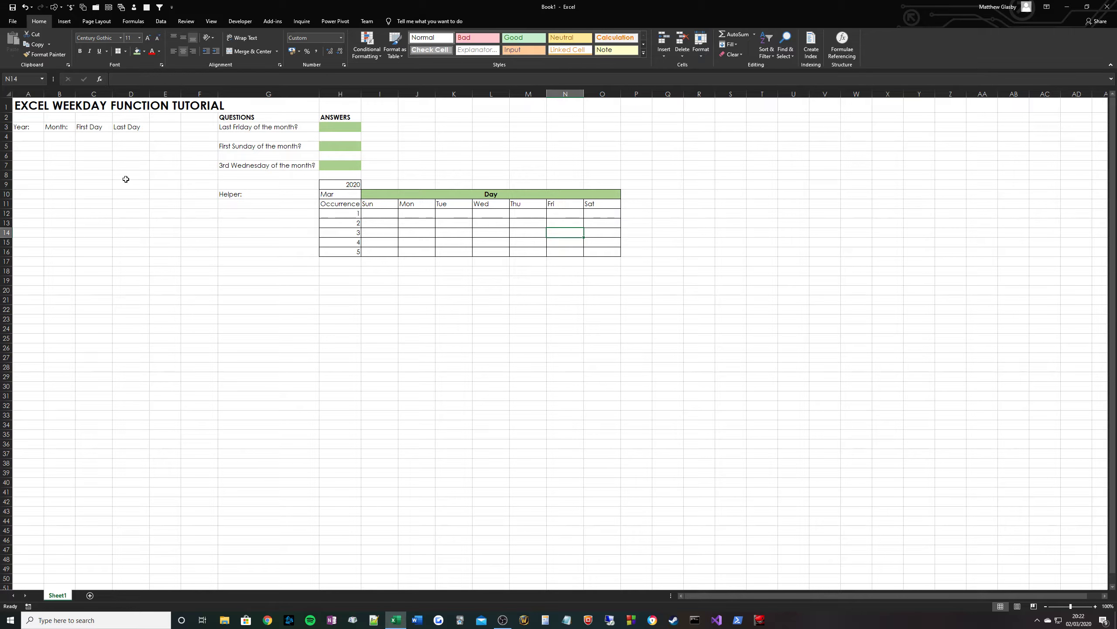
Enter 2020 as the year in A4 and Mar as the month in B4.
left_click(25, 137)
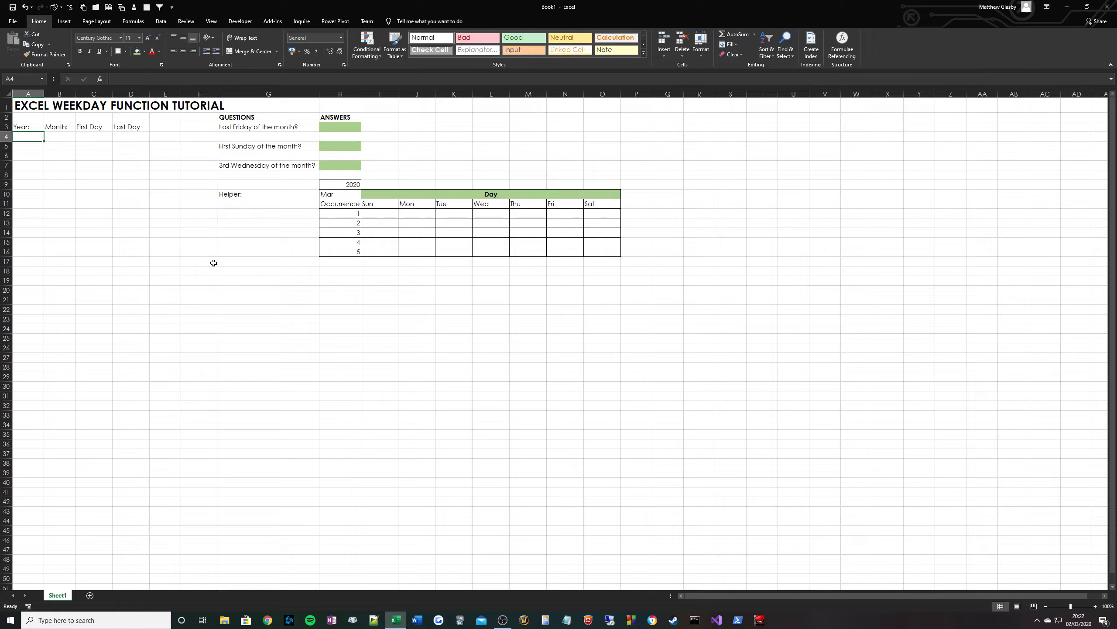
type("2020")
key("Tab")
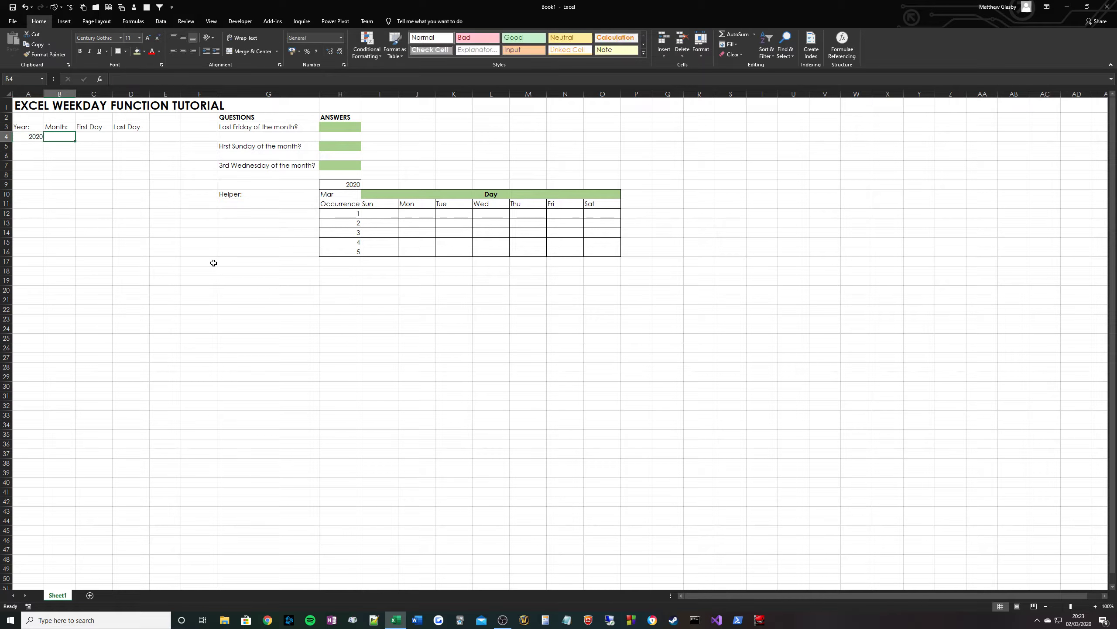
type("Ma")
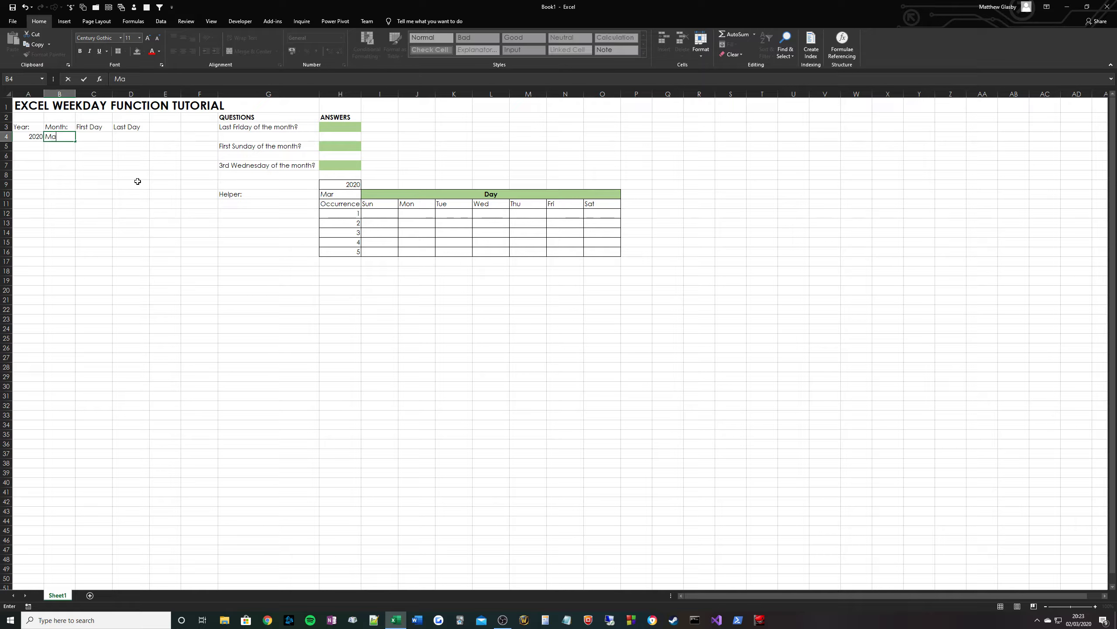
type("r")
key("Return")
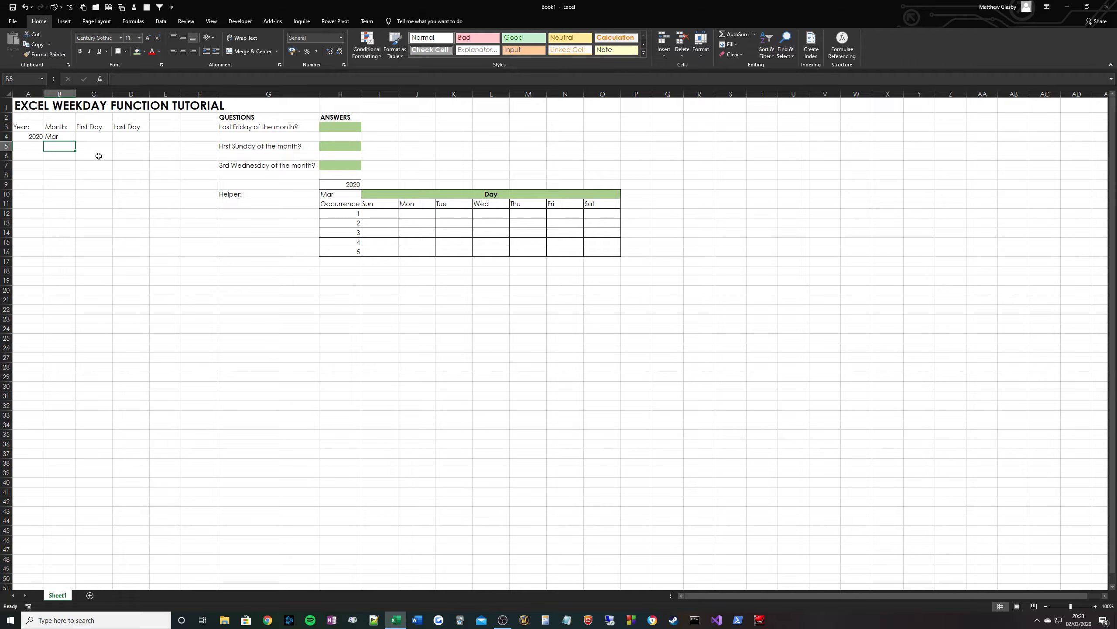
Fill A6:A17 with the months Jan to Dec and name that range monthList.
left_click(35, 158)
type("Jan")
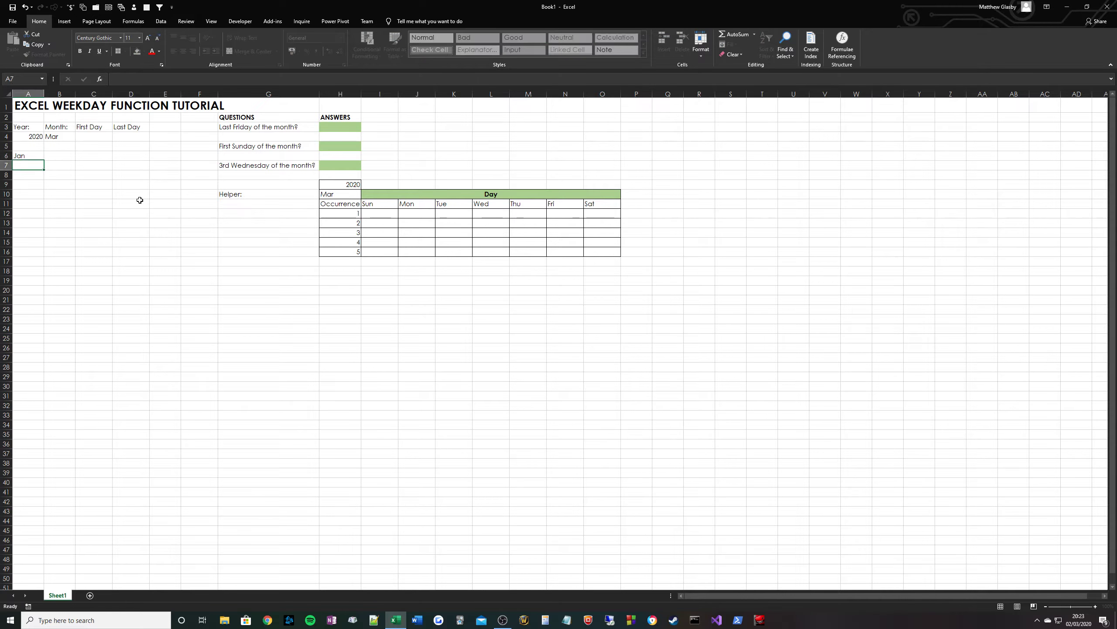
key("ctrl+Return")
left_click_drag(44, 162, 38, 264)
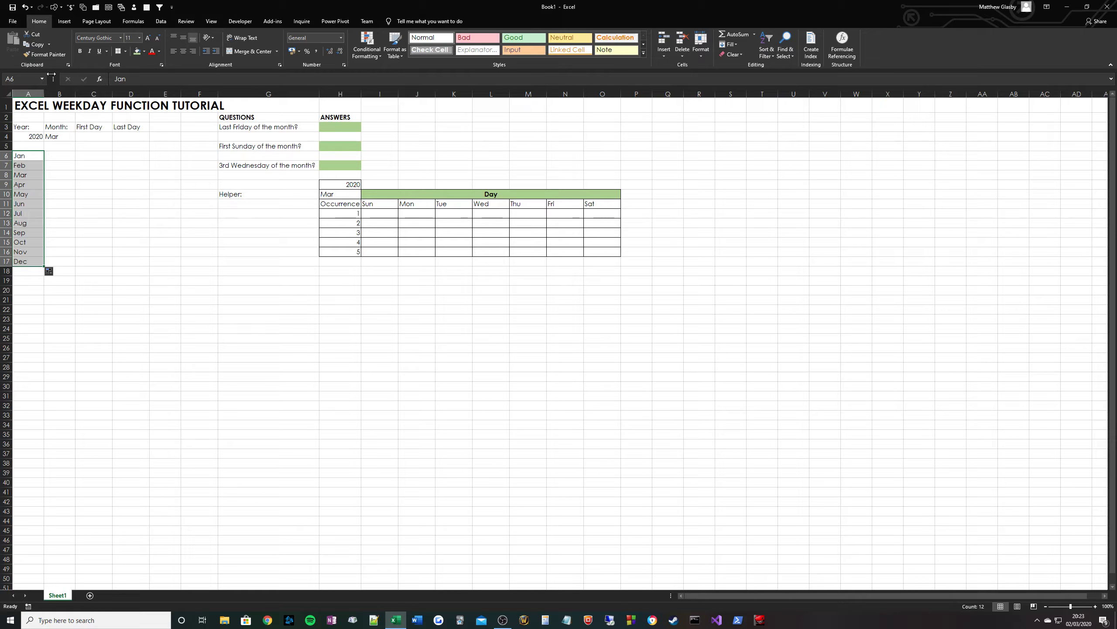
left_click(27, 79)
type("monthList")
key("Return")
Add list data validation to the month cell B4 with =monthList as its source.
left_click(68, 137)
left_click(161, 21)
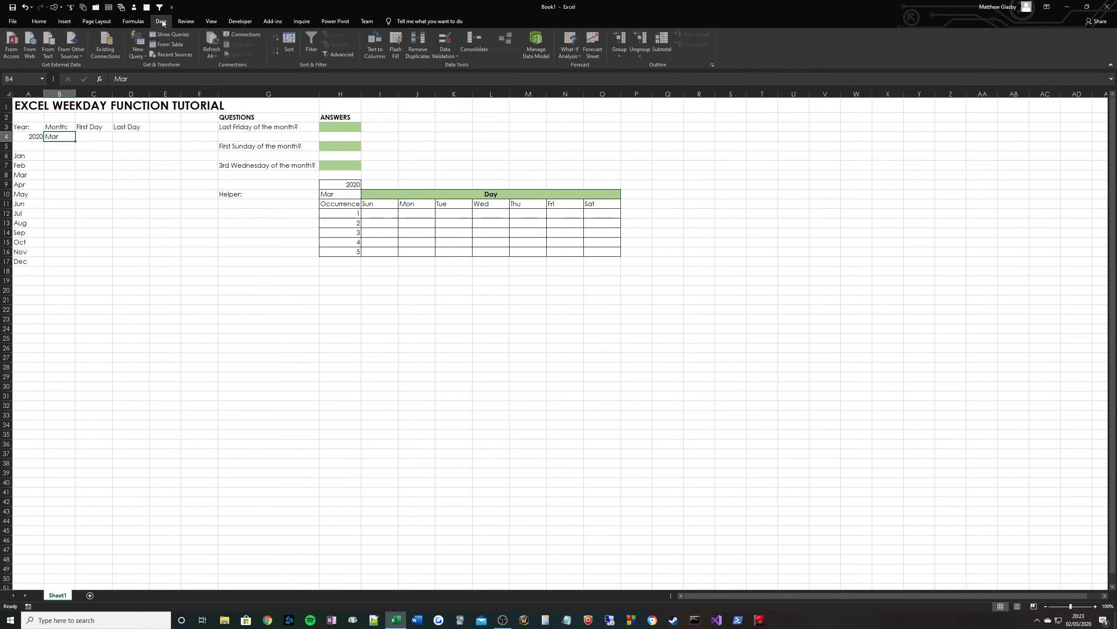
left_click(446, 42)
left_click(451, 321)
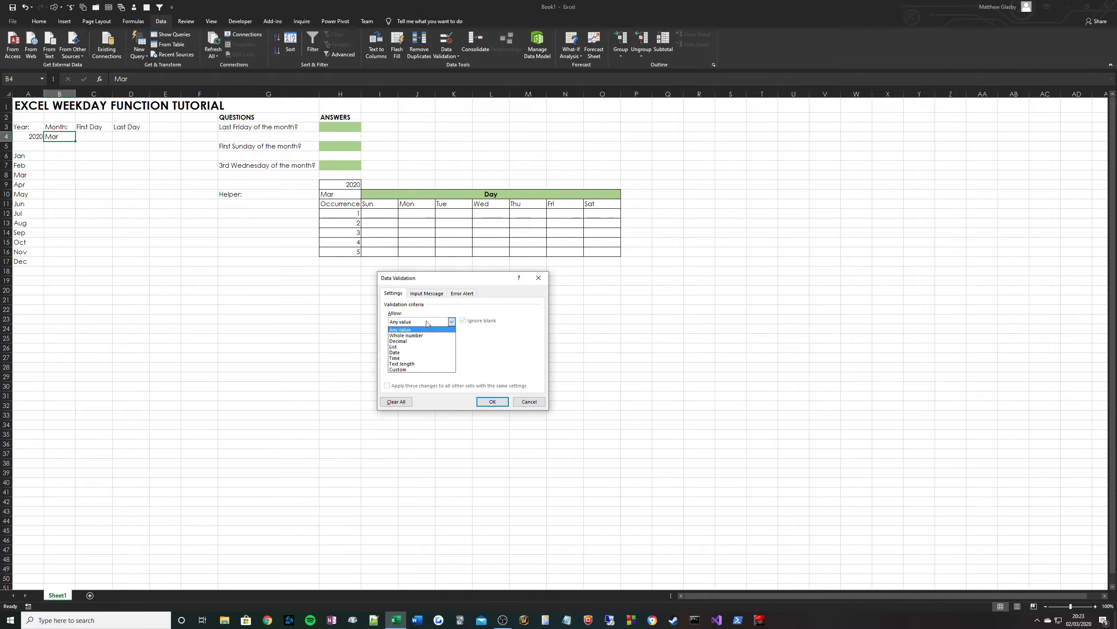
left_click(402, 350)
left_click(421, 358)
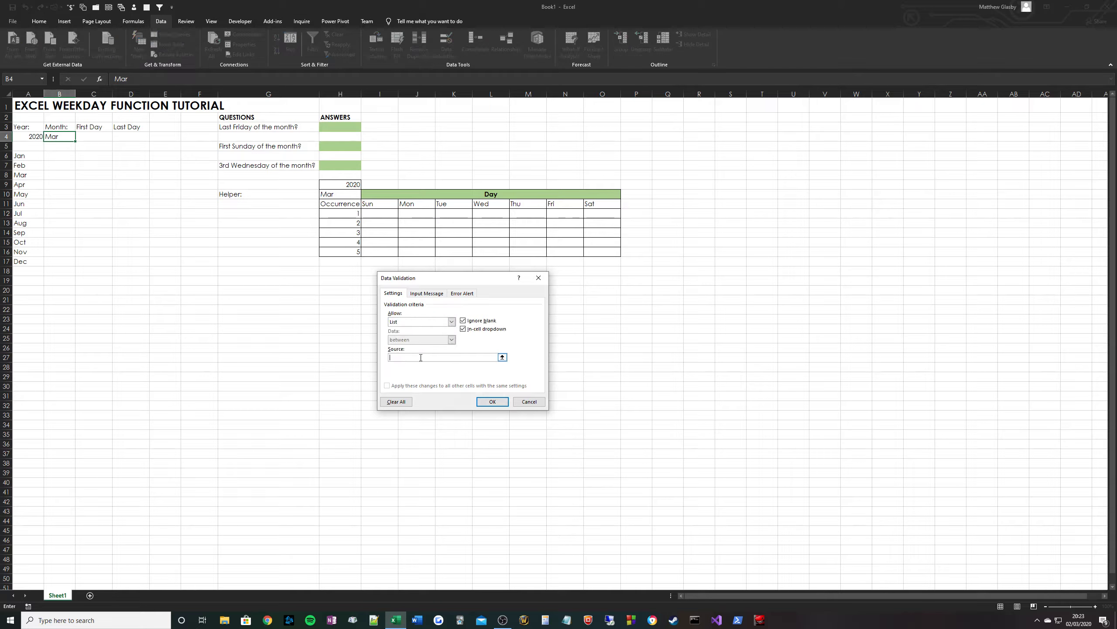
type("=monthList")
key("Return")
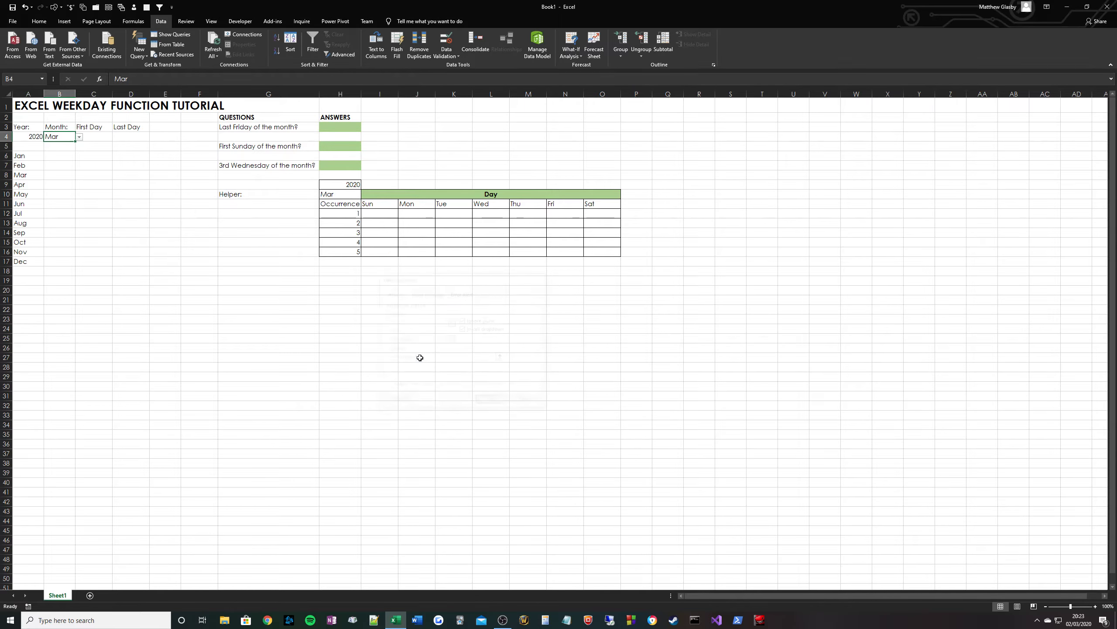
Look through the month choices offered in B4 and choose Mar.
left_click(78, 138)
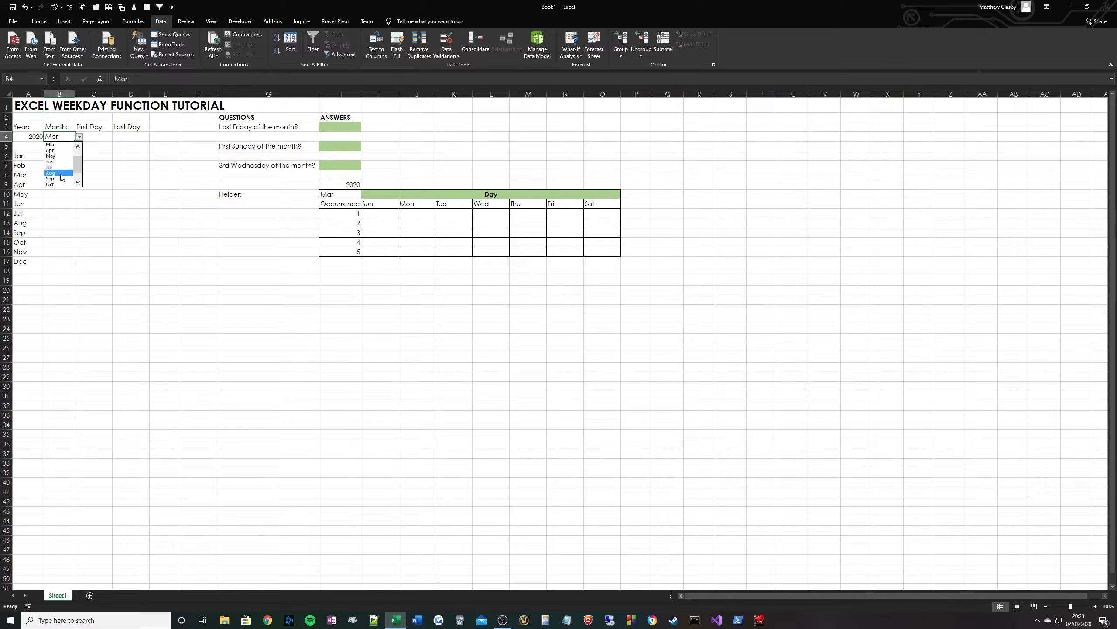
left_click(78, 183)
left_click(77, 183)
scroll(57, 168, "up", 2)
left_click(54, 156)
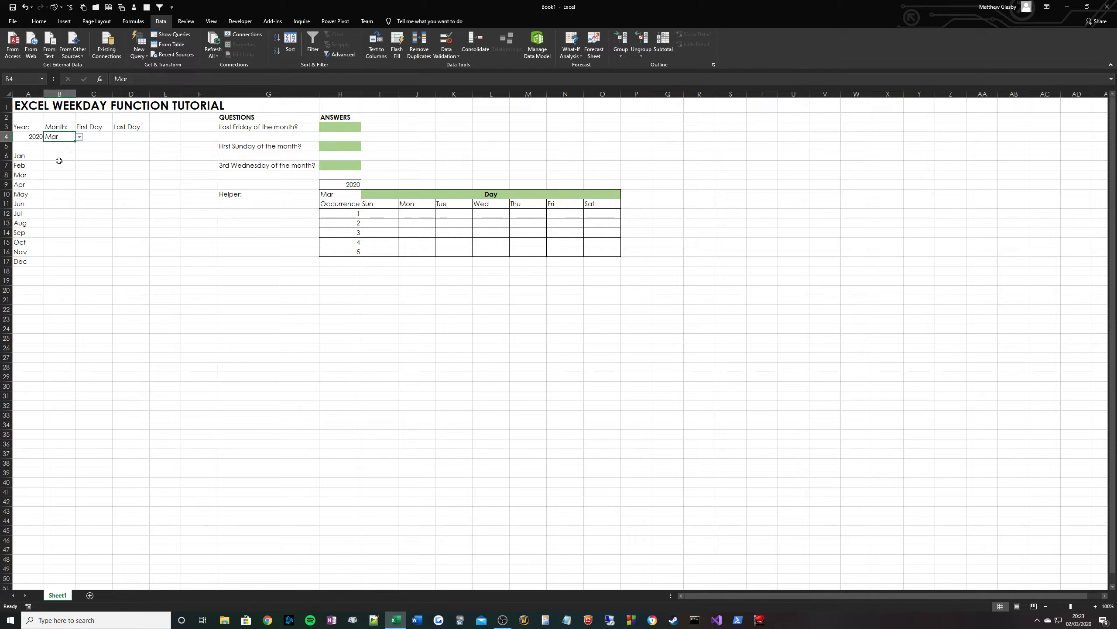
Try to enter apple as the month in B4, cancel the entry and select Mar from the list again.
type("apple")
key("Return")
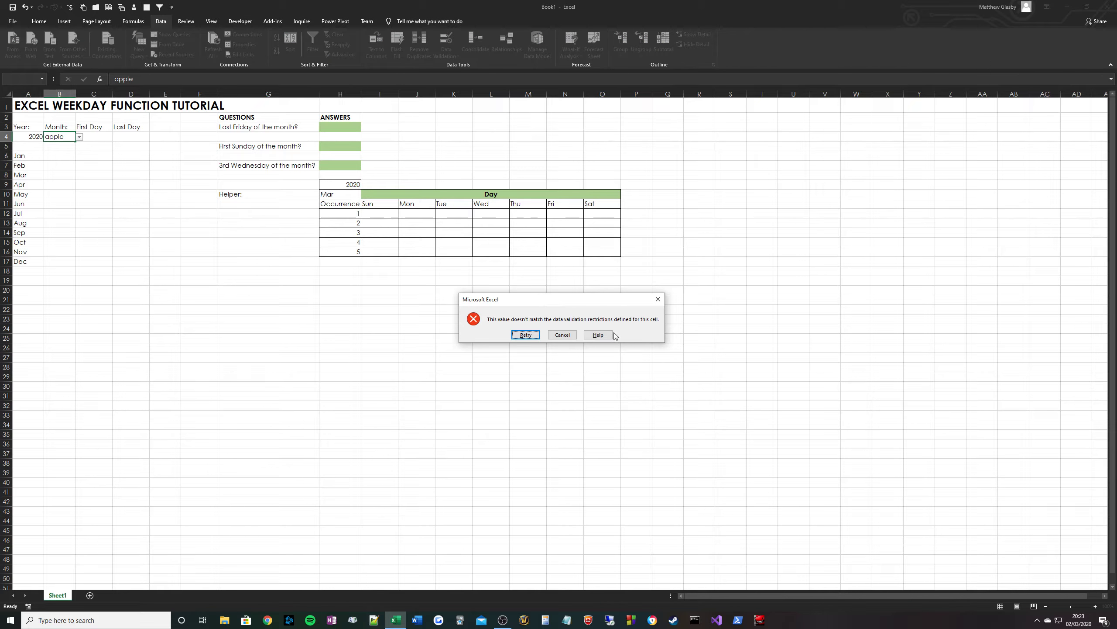
left_click(561, 335)
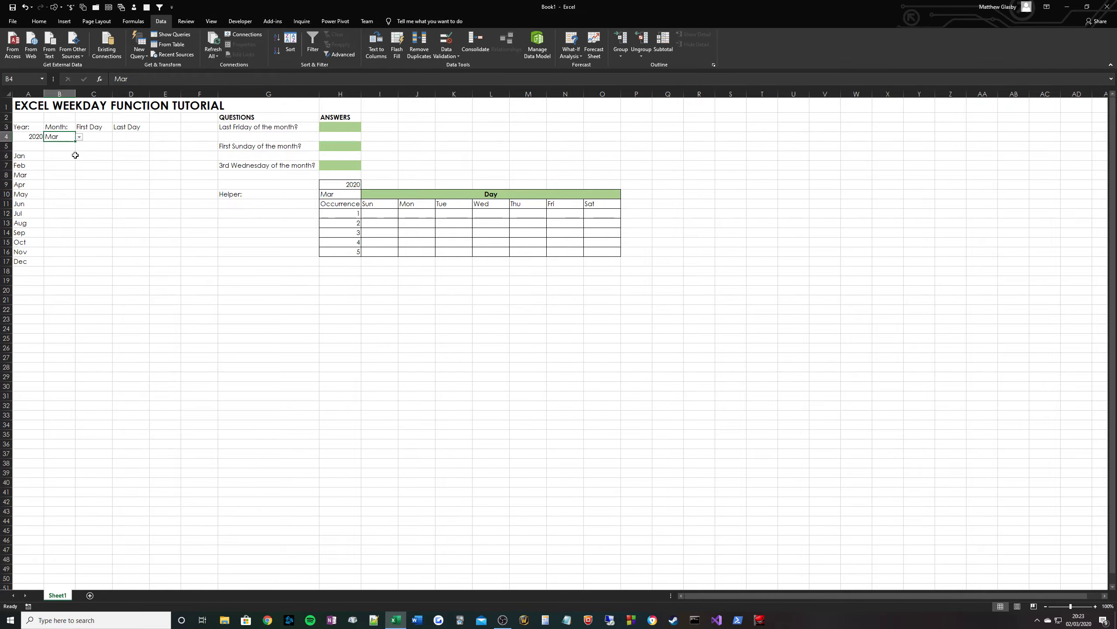
left_click(79, 138)
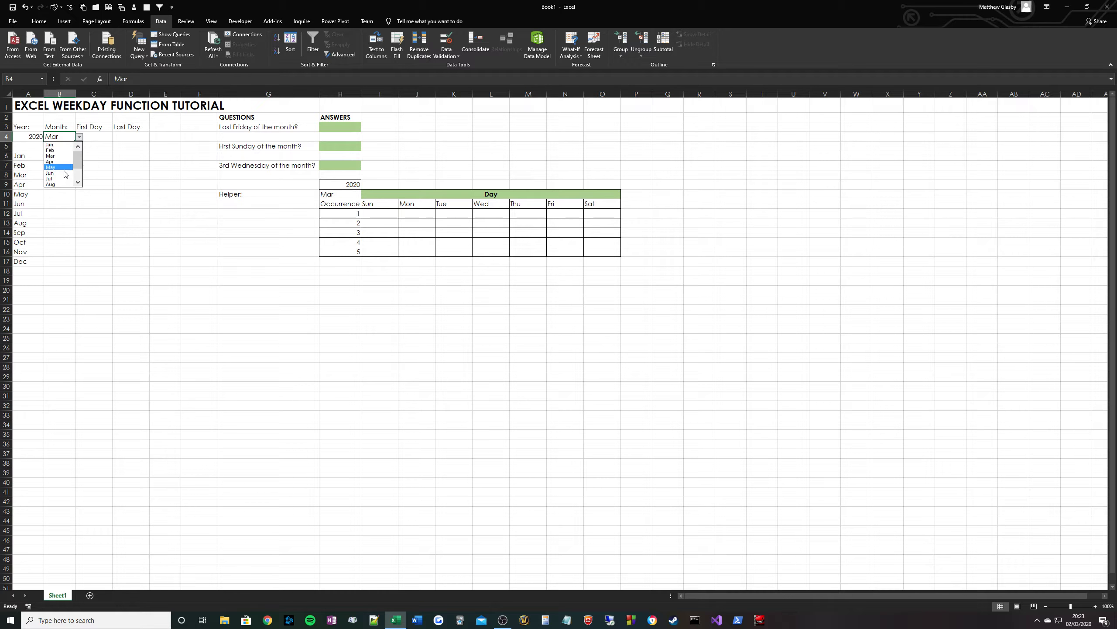
left_click(53, 156)
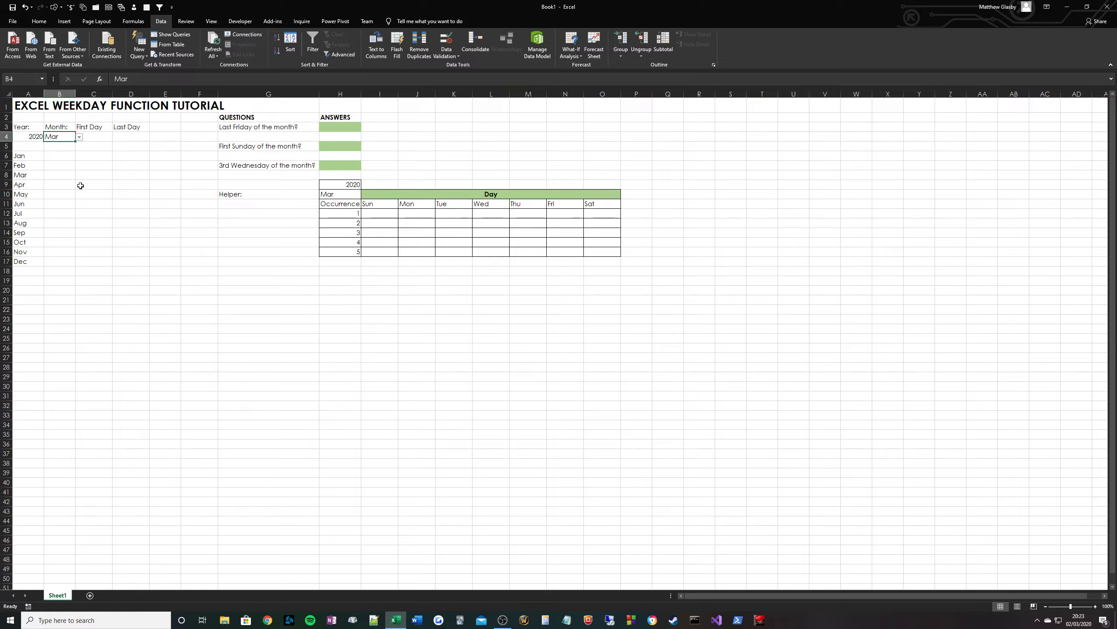
Calculate the first day of the month in C4 with =DATE(A4,MONTH("1/"&B4),1).
left_click(101, 141)
type("=DATE(")
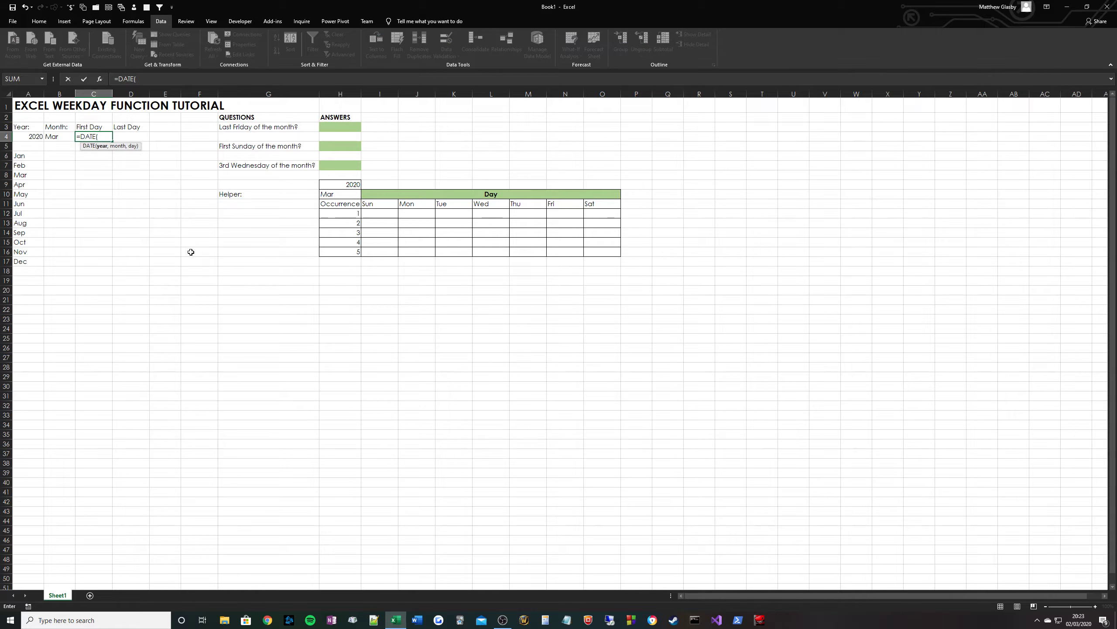
left_click(35, 137)
type(",MONTH(")
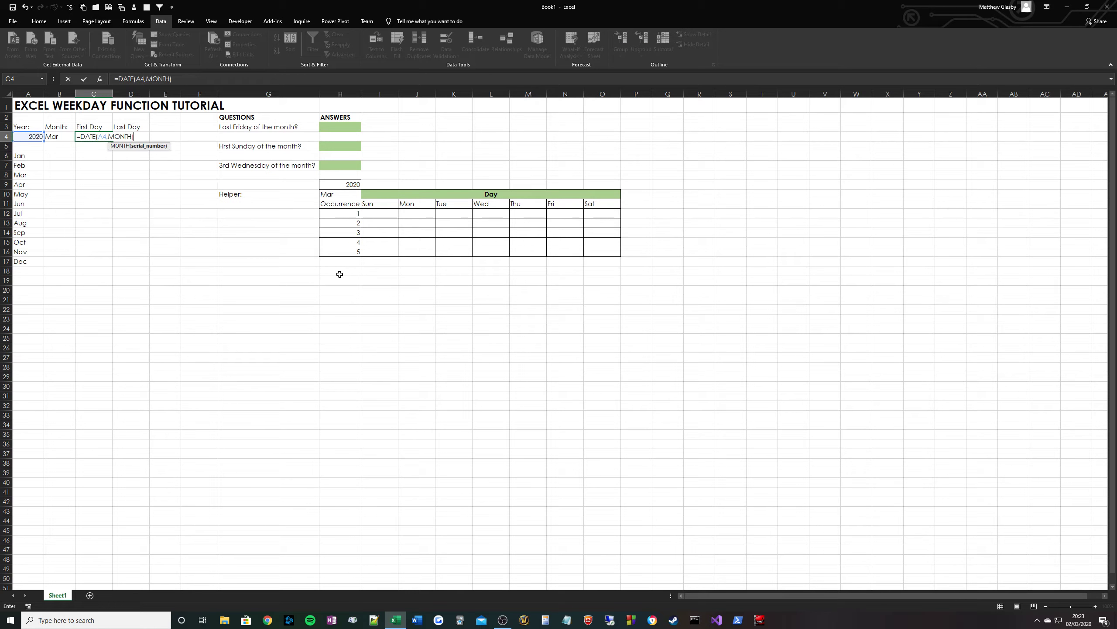
type("\"1/\"&")
left_click(61, 137)
type("),")
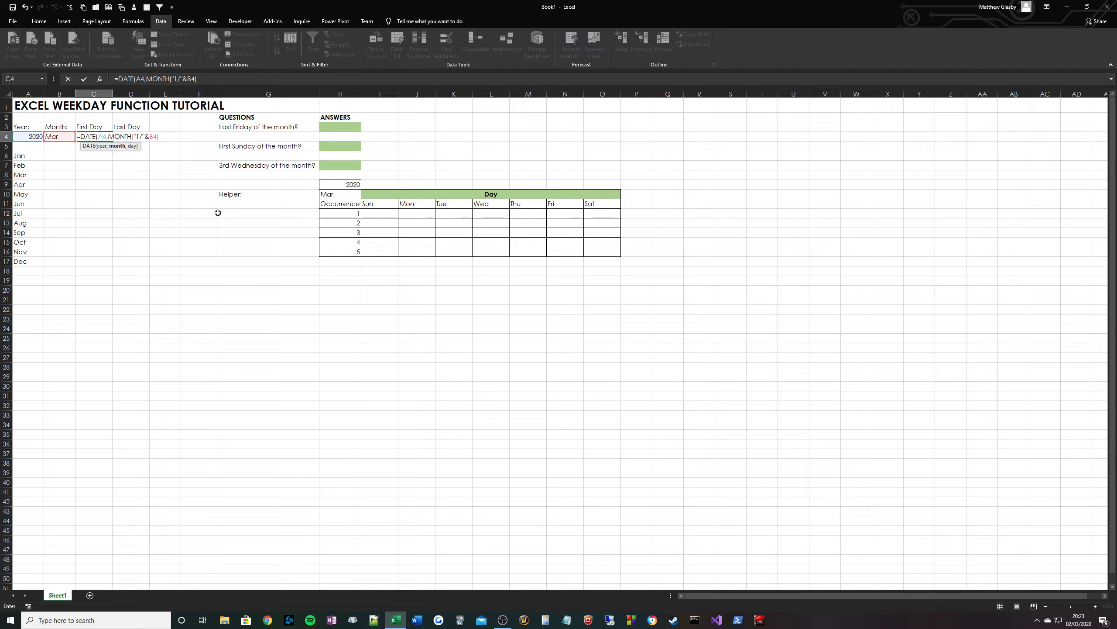
type("1)")
key("Return")
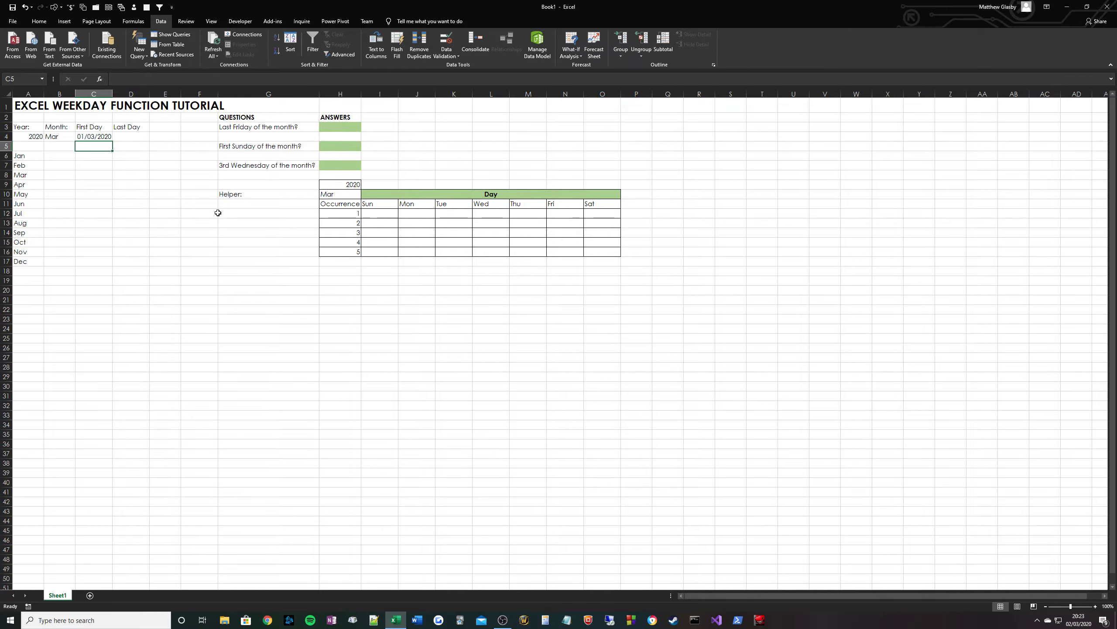
Calculate the last day of the month in D4 with =EOMONTH(C4,0).
key("Right")
key("Up")
type("=EOMONTH(")
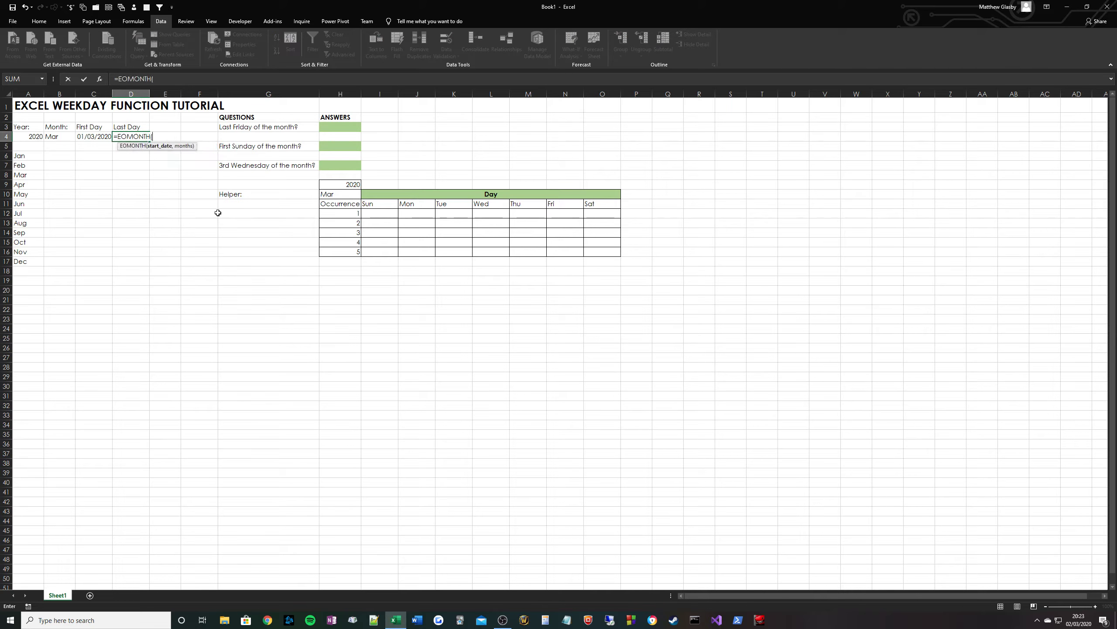
key("Left")
type(",")
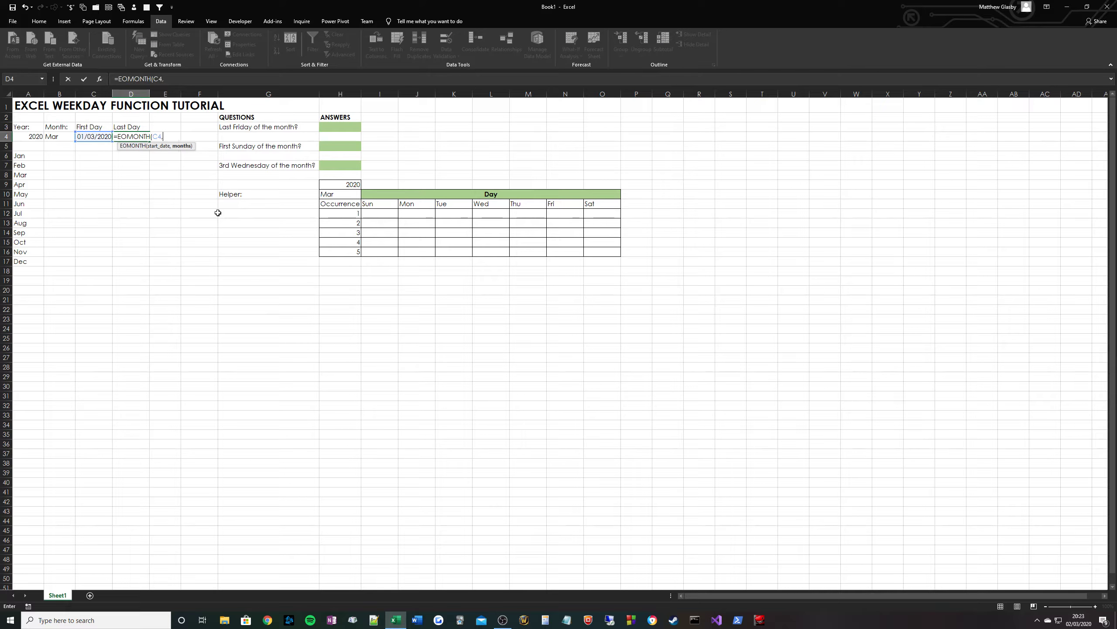
key("Return")
Copy the date formatting of the first day in C4 to the last day in D4.
key("Up")
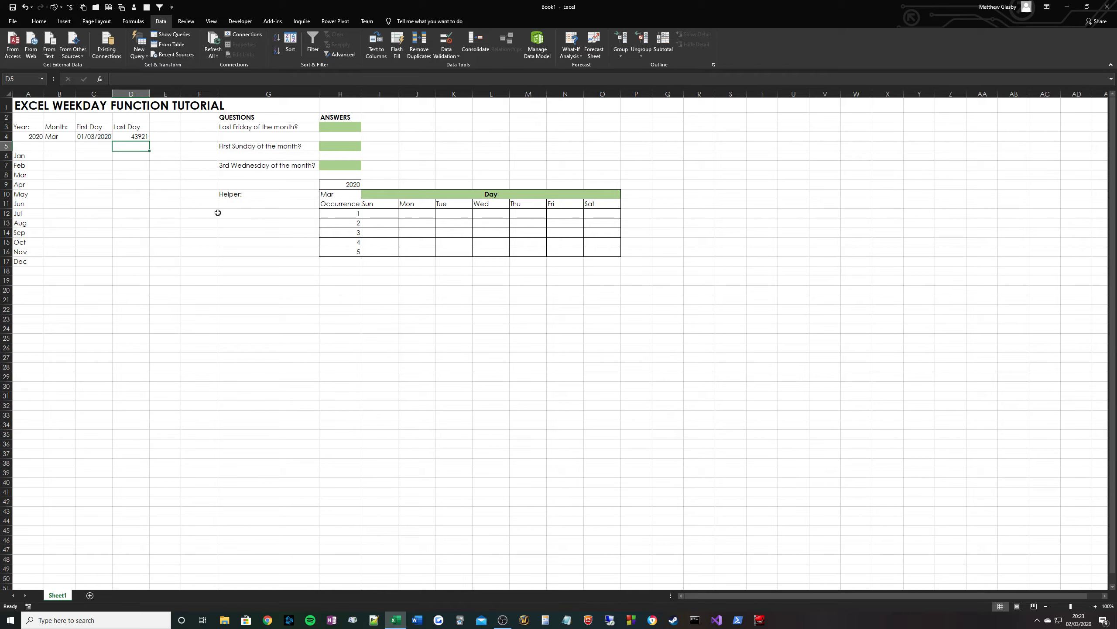
key("Left")
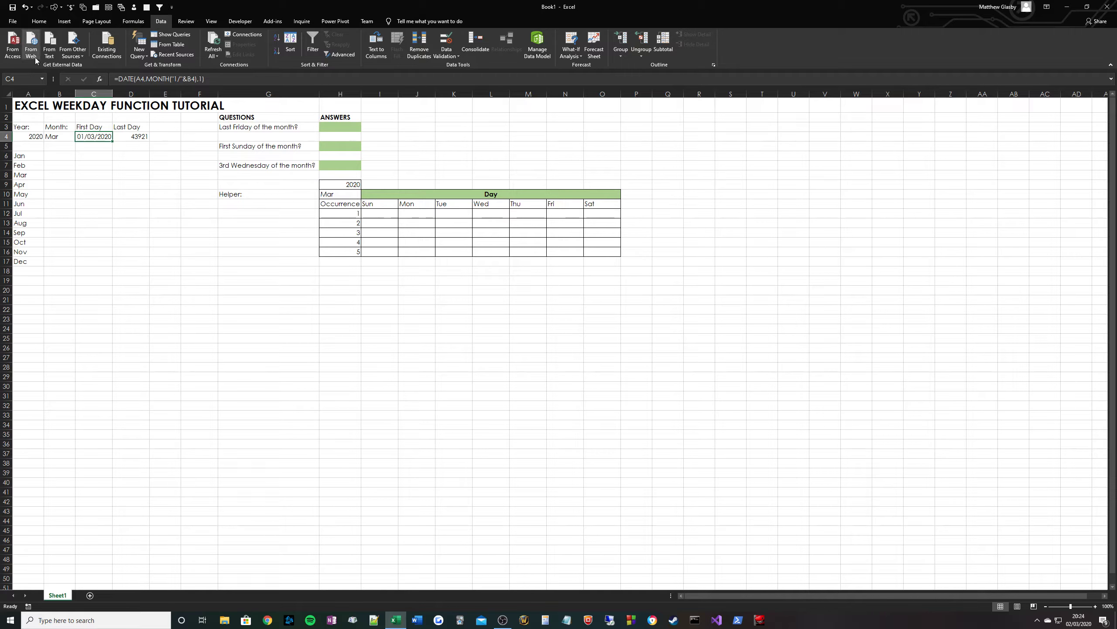
left_click(39, 21)
left_click(46, 54)
left_click(131, 138)
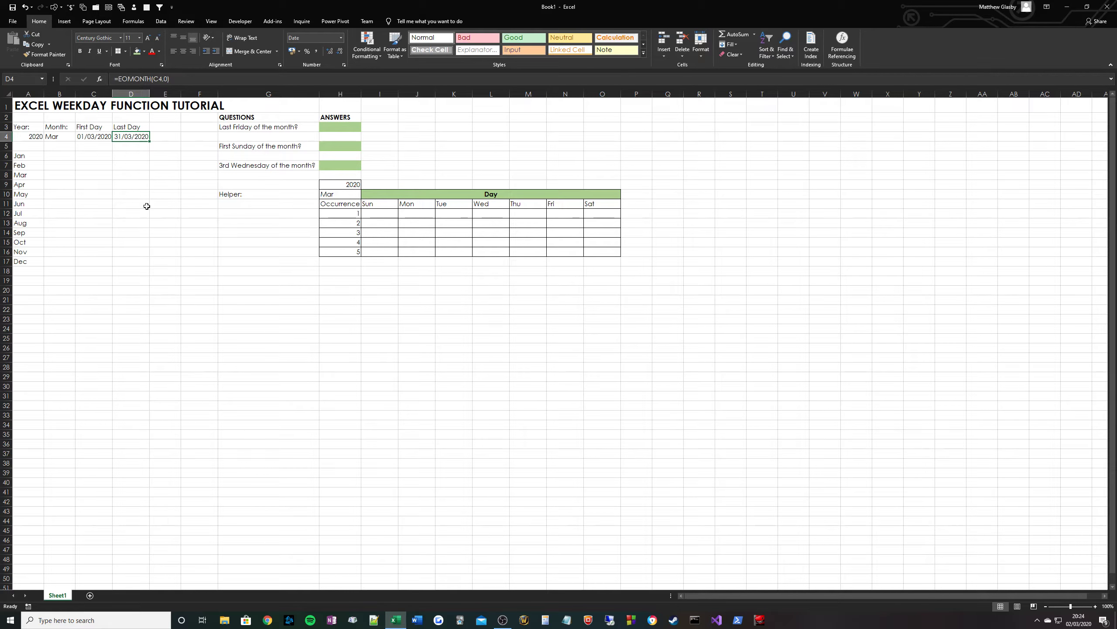
left_click(84, 136)
left_click(125, 137)
Calculate the last Friday of the month in H3 with =D4-WEEKDAY(D4,16).
left_click(343, 125)
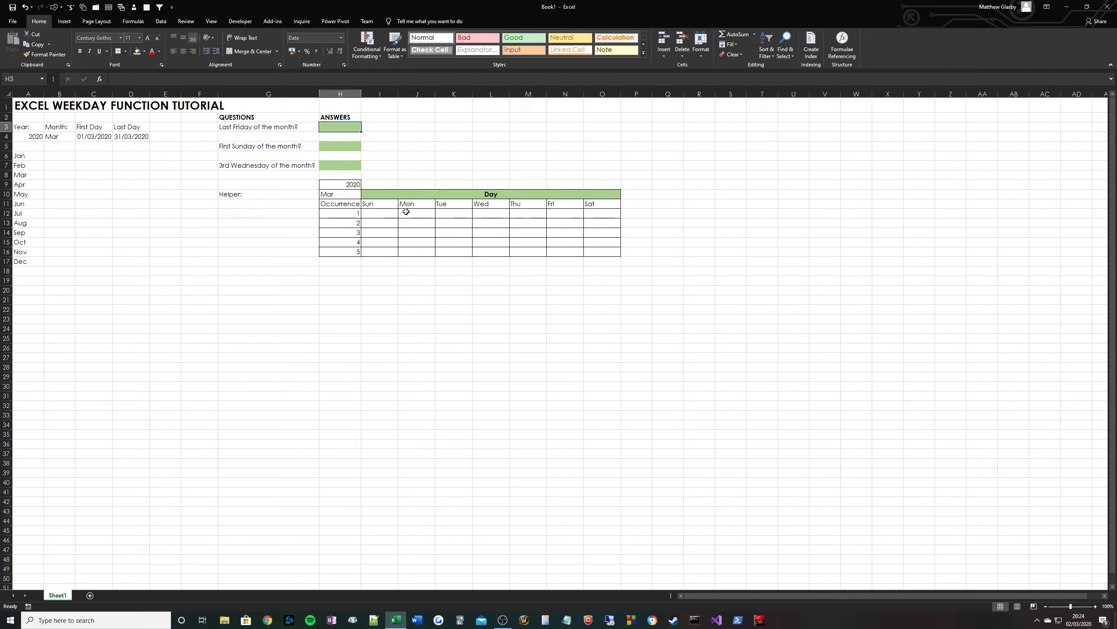
type("=")
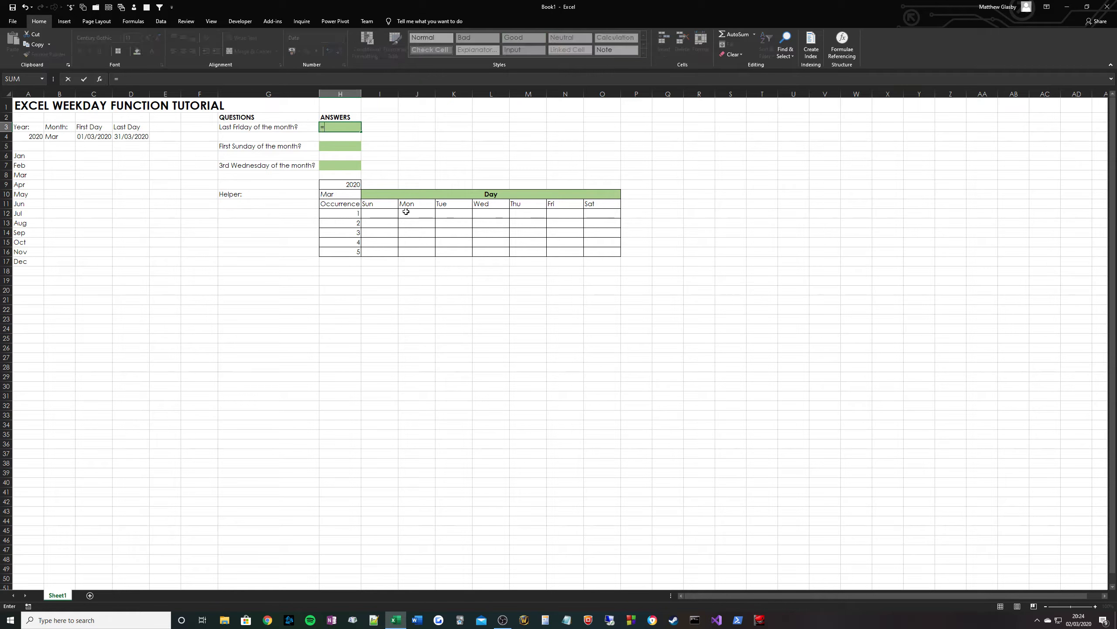
left_click(132, 139)
type("-WEEKD")
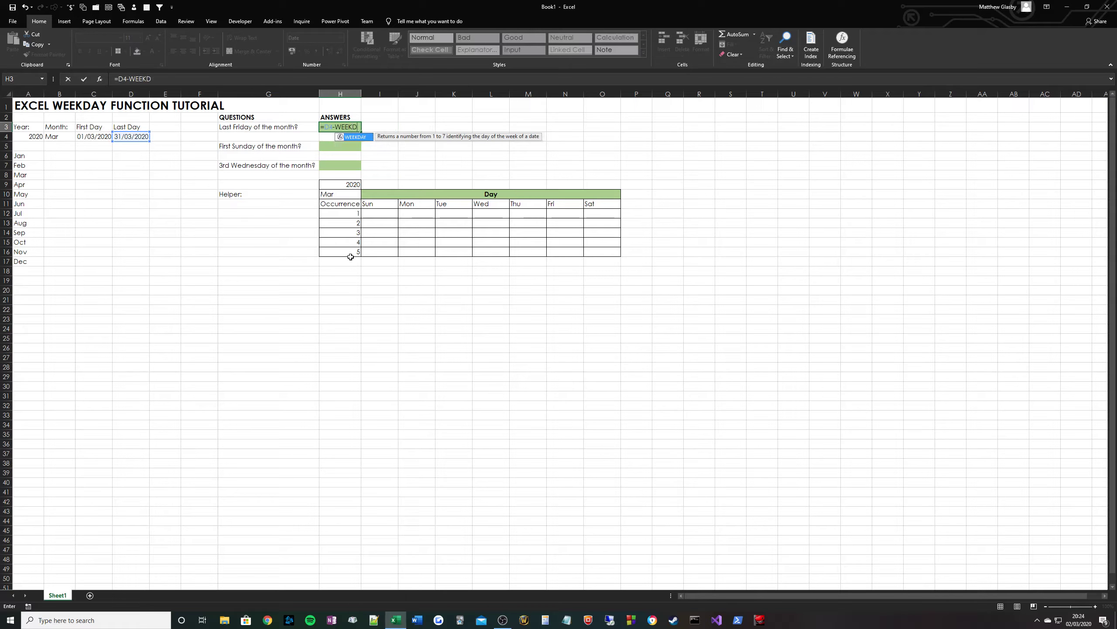
key("Tab")
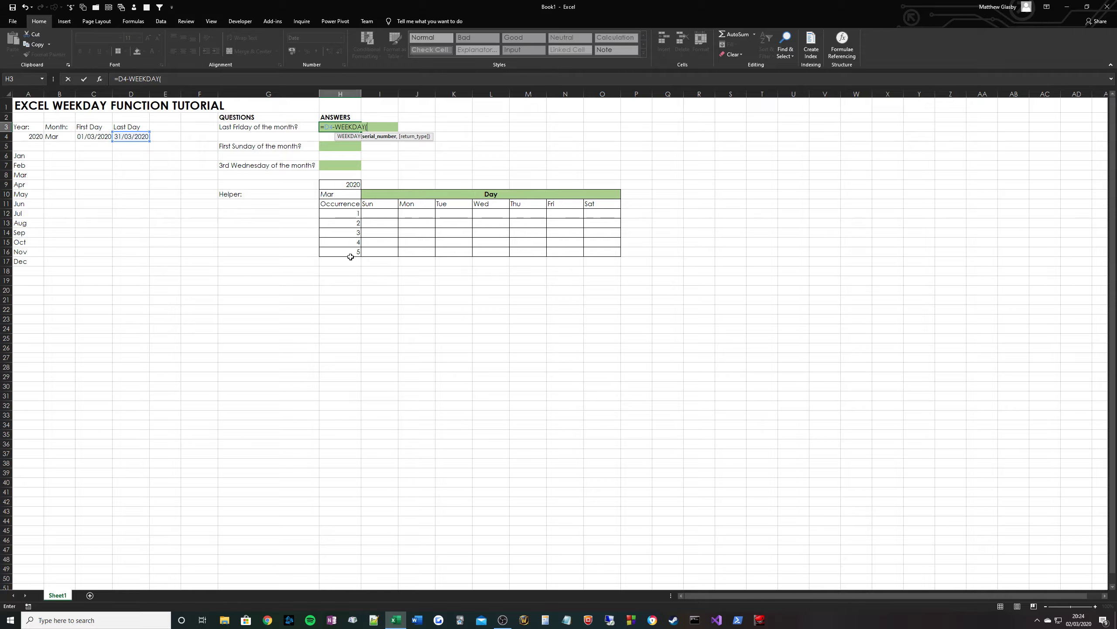
left_click(131, 137)
type(",")
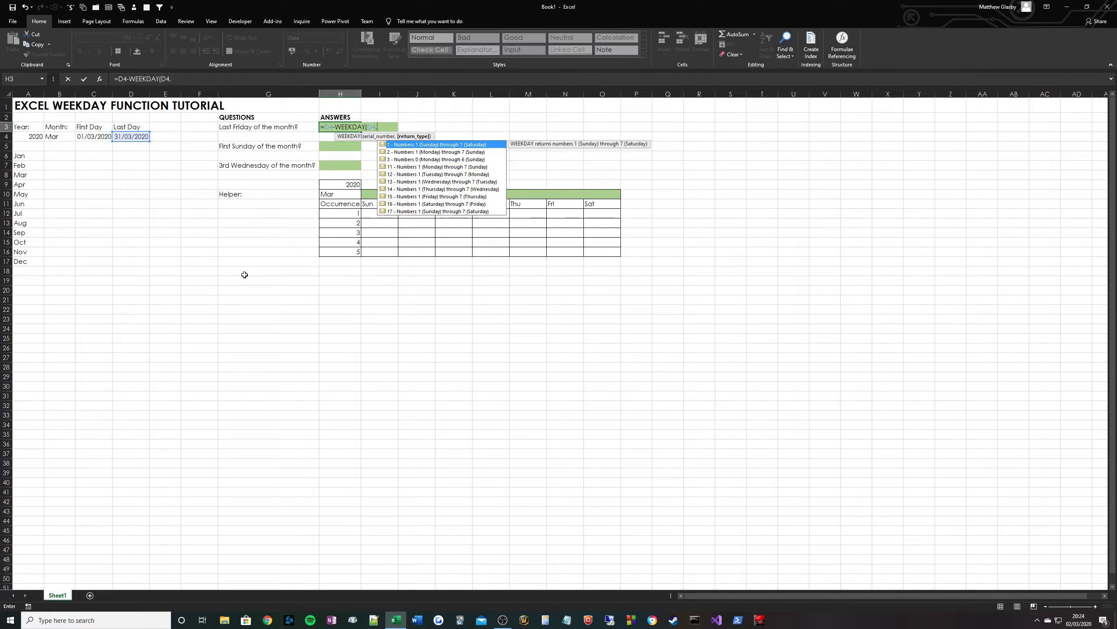
left_click(416, 204)
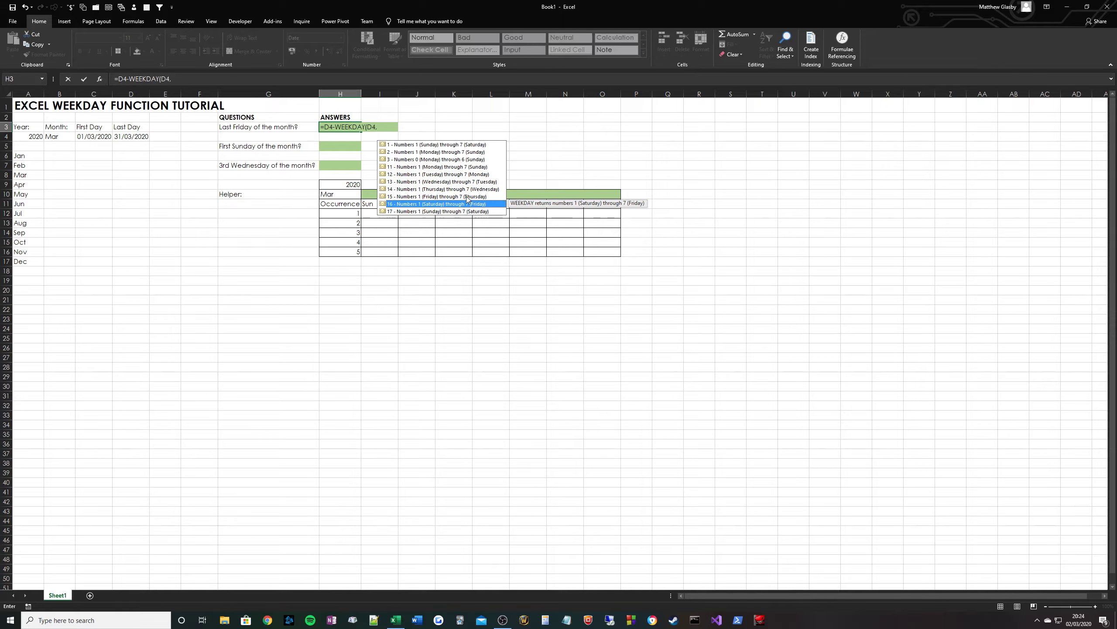
key("Tab")
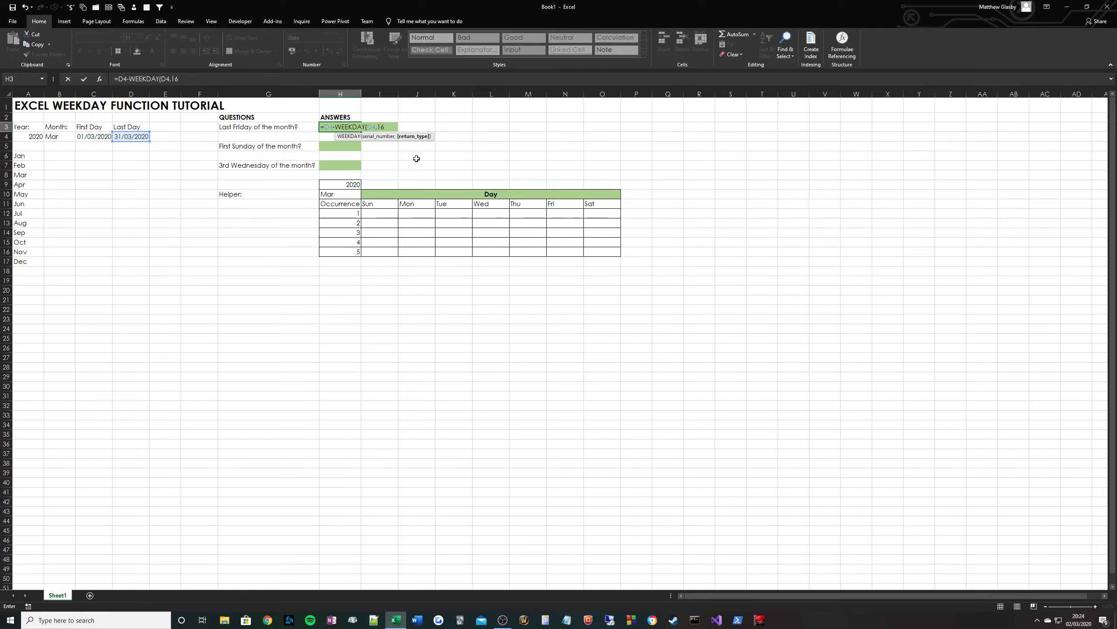
key("Return")
key("Up")
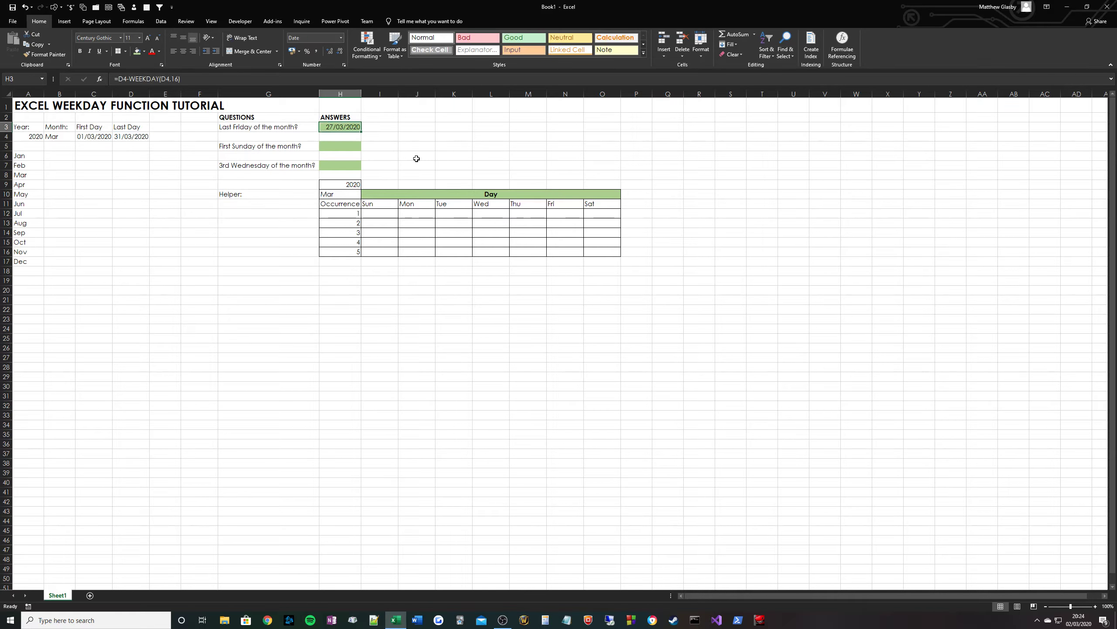
Show the abbreviated weekday name of the last Friday date in I3 with =TEXT(H3,"ddd").
key("Right")
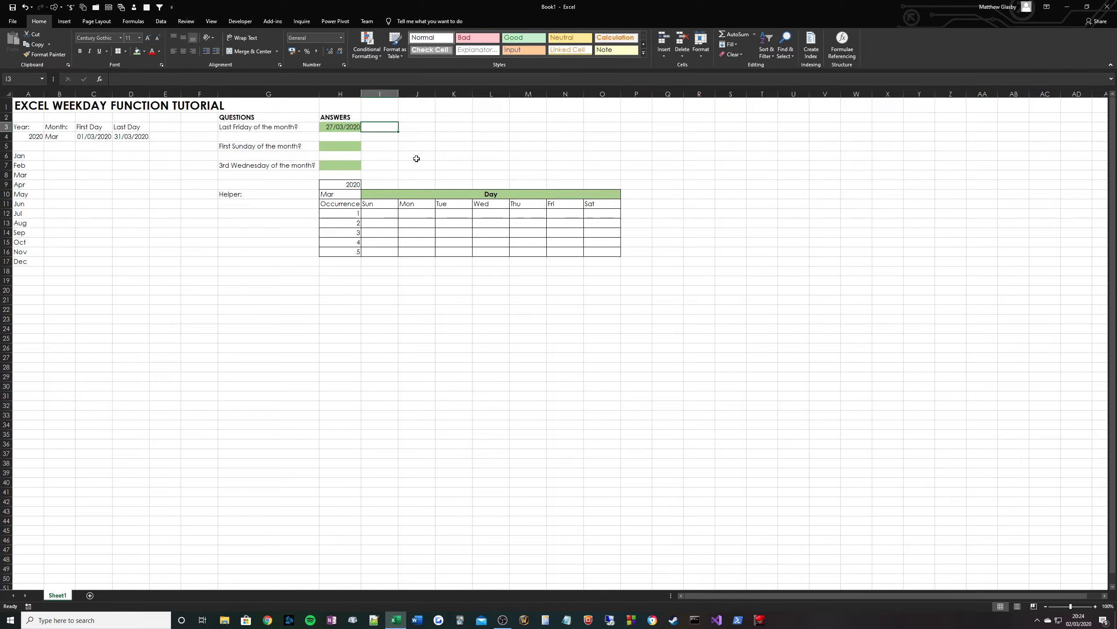
type("=TEXT(")
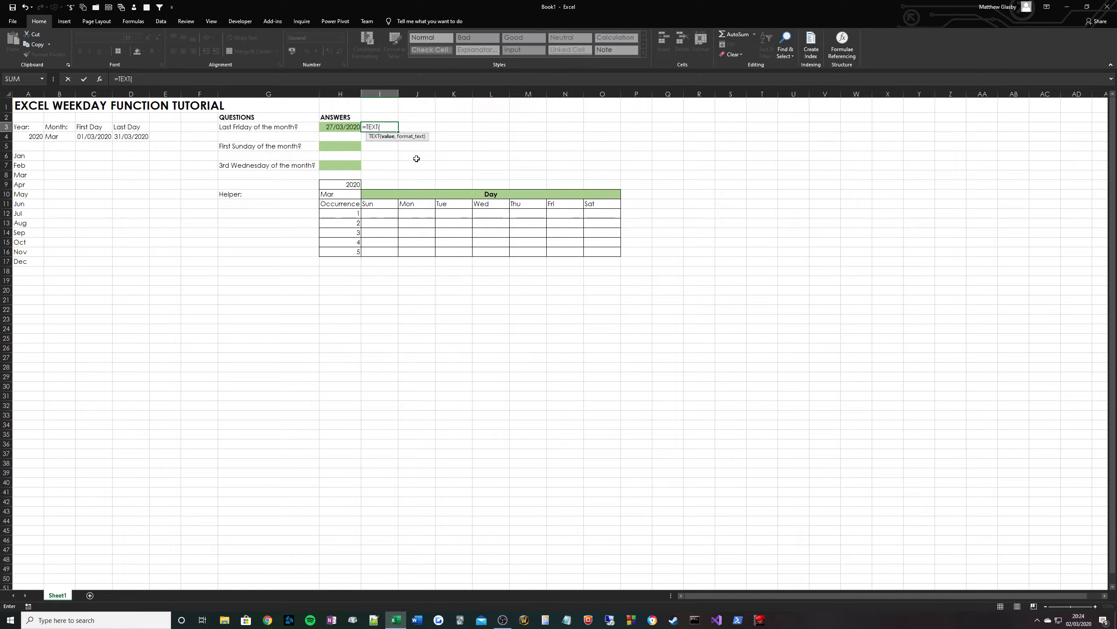
key("Left")
type(",\"ddd\")")
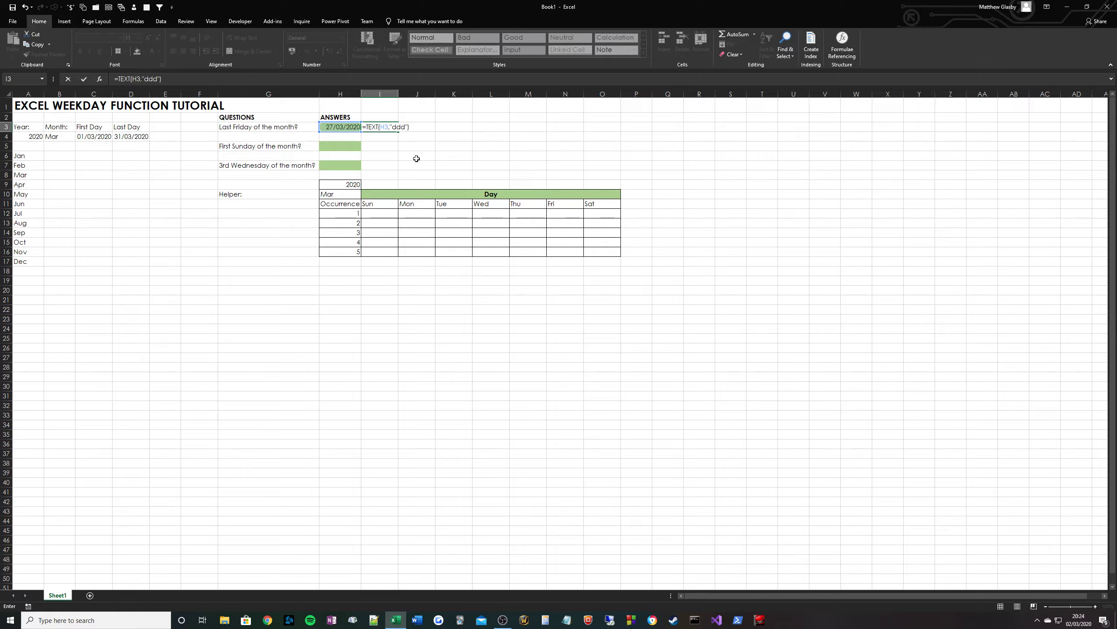
key("Return")
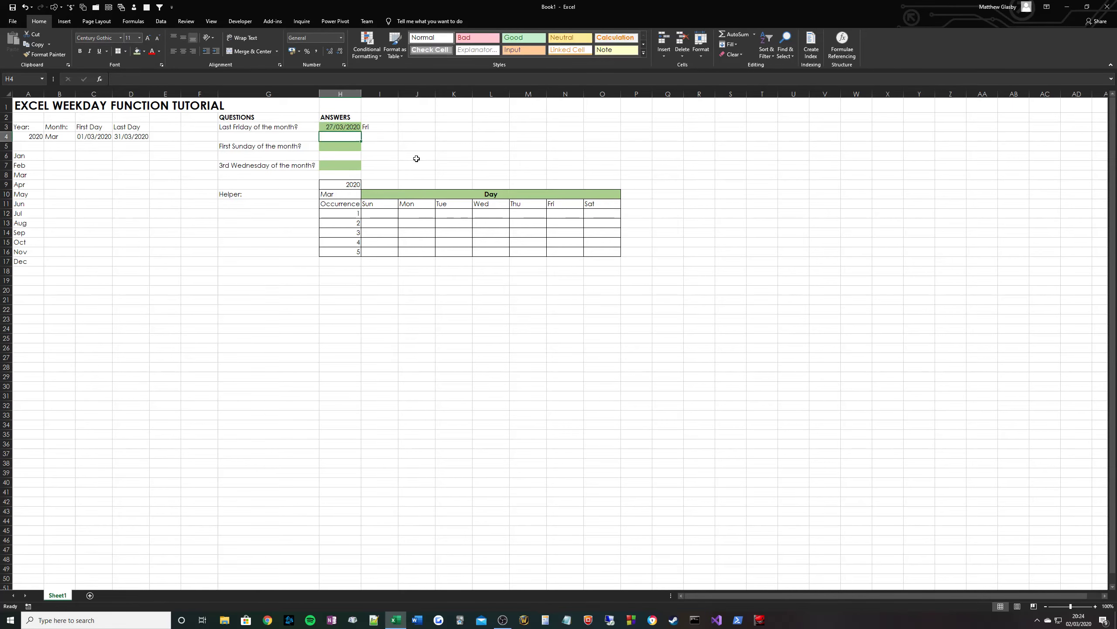
Try the full weekday name format "dddd" in the I3 formula and undo the change.
left_click(386, 128)
left_click(155, 77)
type("dddd\")")
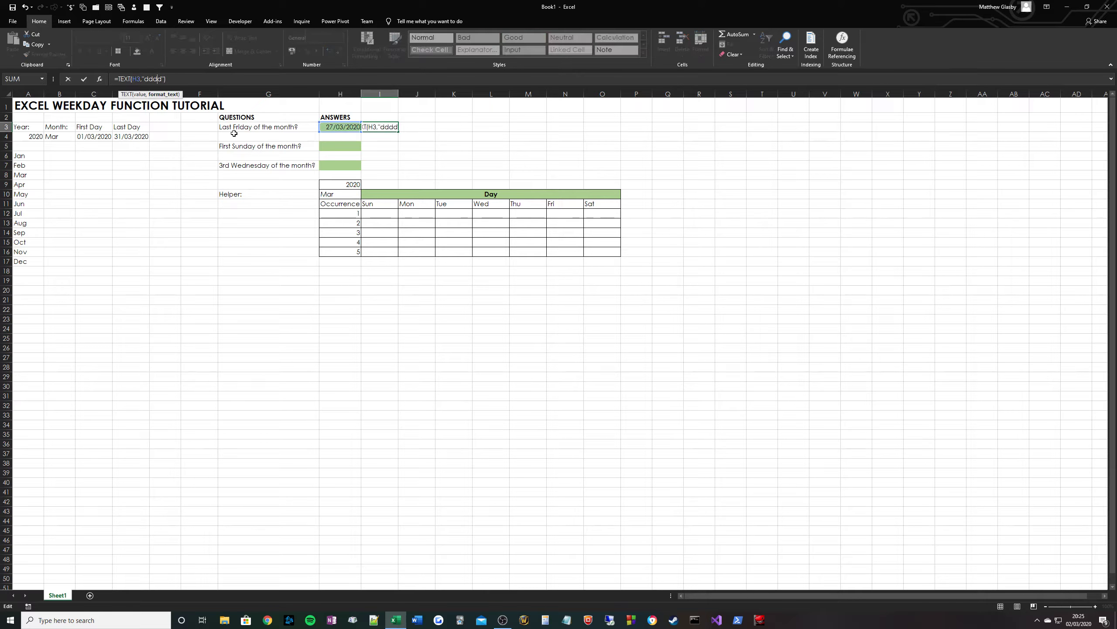
key("Return")
key("Up")
key("ctrl+z")
key("Down")
left_click(369, 146)
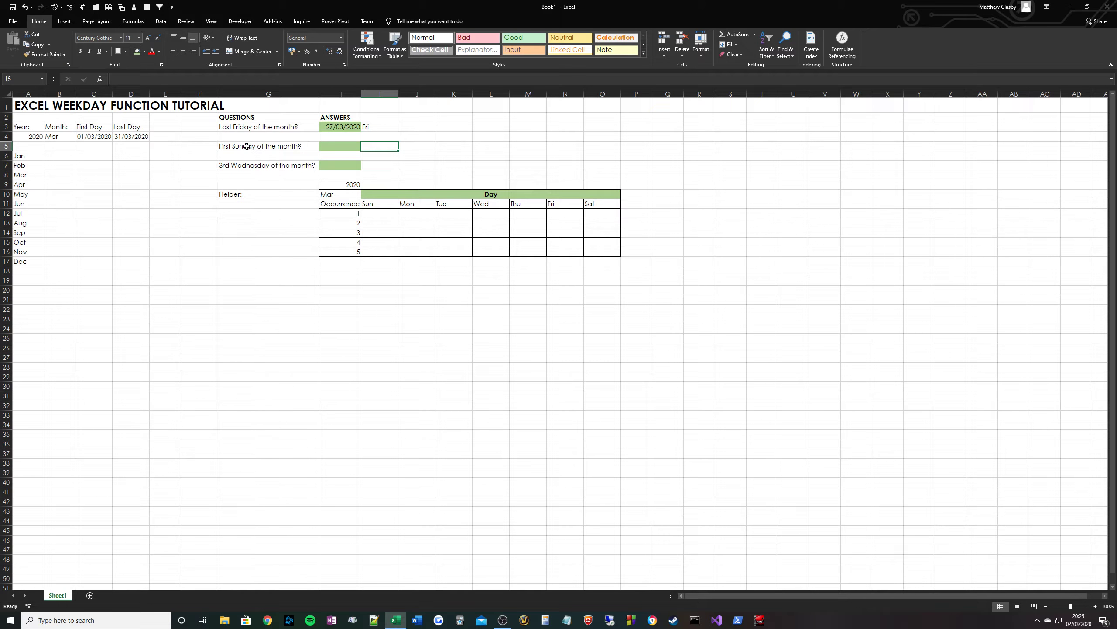
left_click_drag(374, 128, 279, 129)
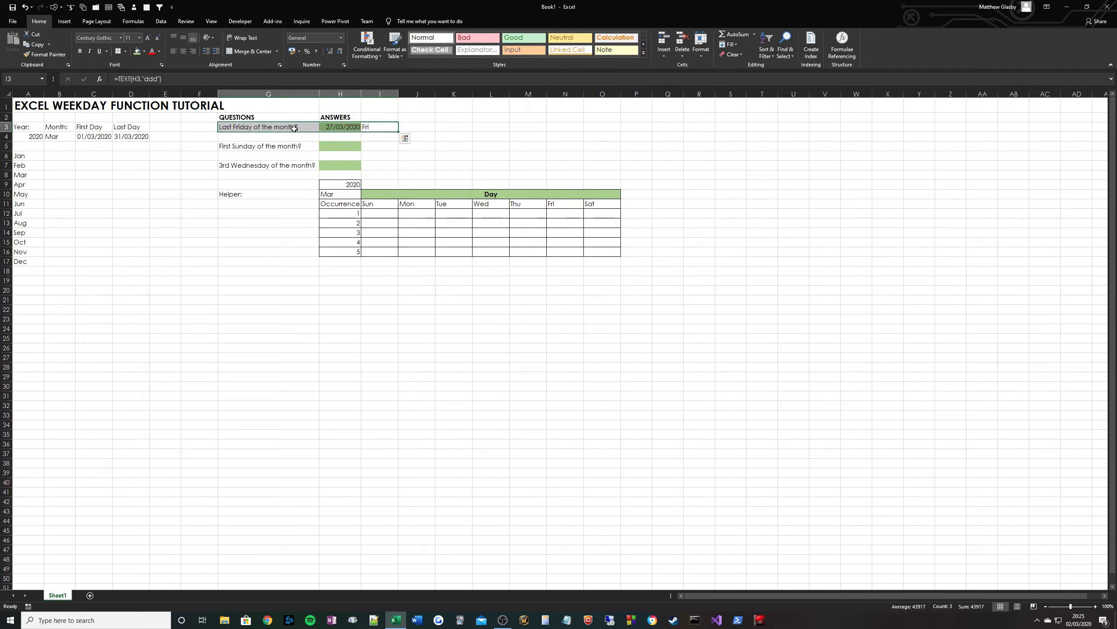
left_click(344, 127)
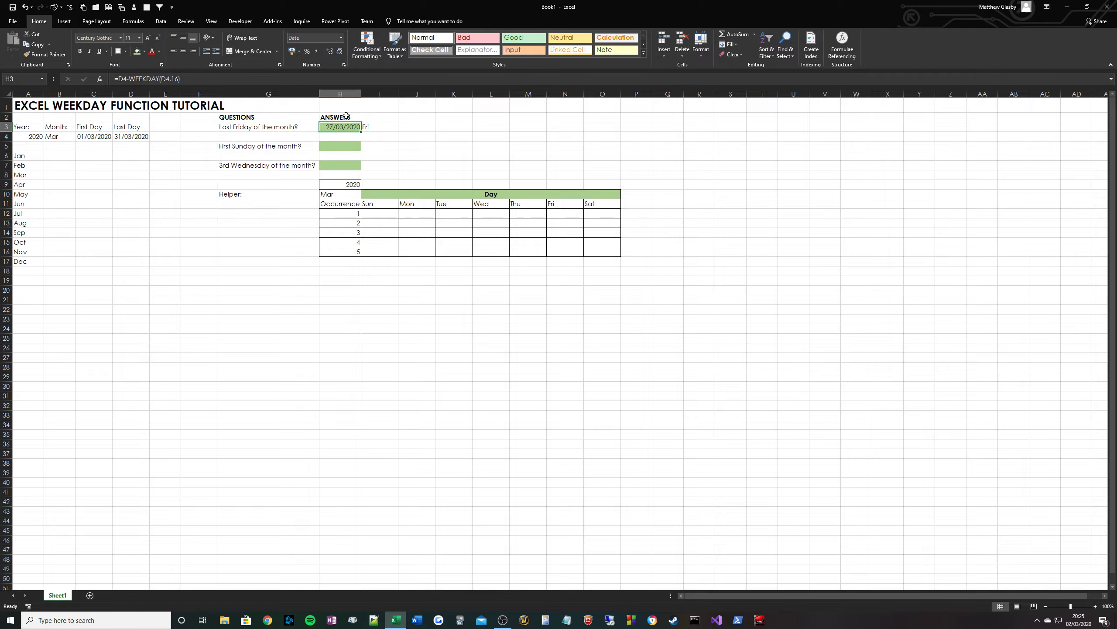
left_click_drag(369, 127, 340, 126)
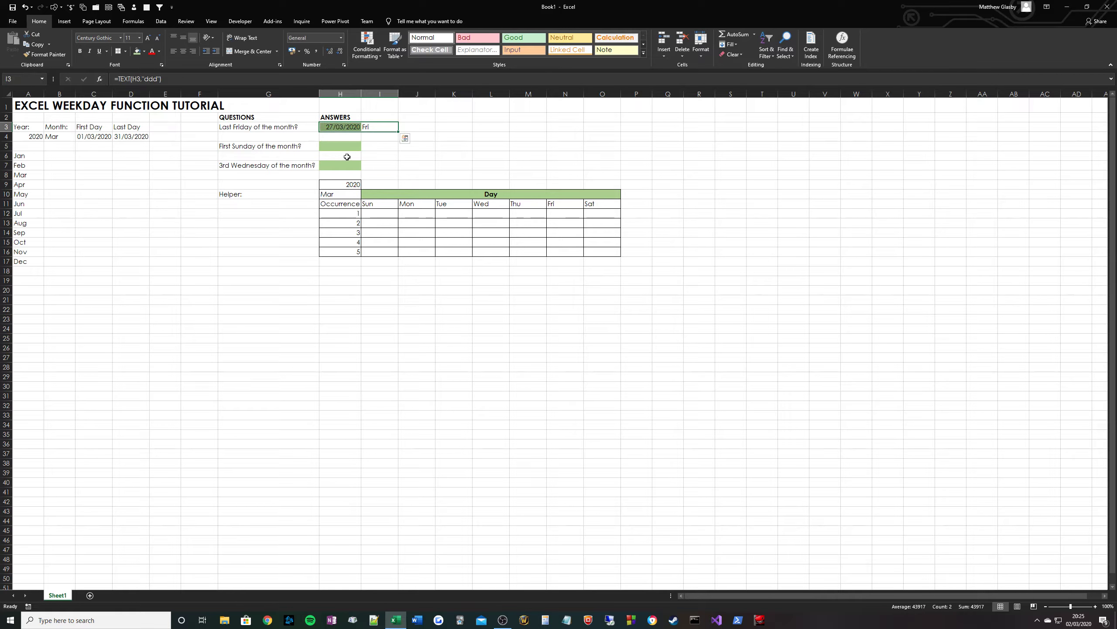
left_click(244, 146)
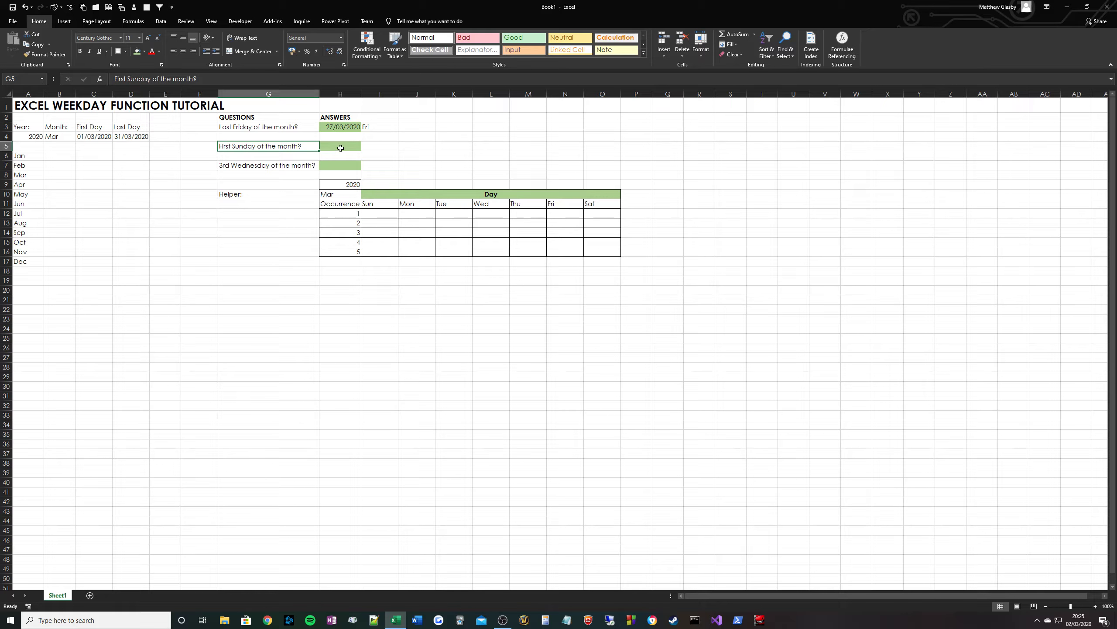
Enter =C4-WEEKDAY(C4,11) in H5 as the base formula for the first Sunday of the month.
left_click(340, 148)
type("=")
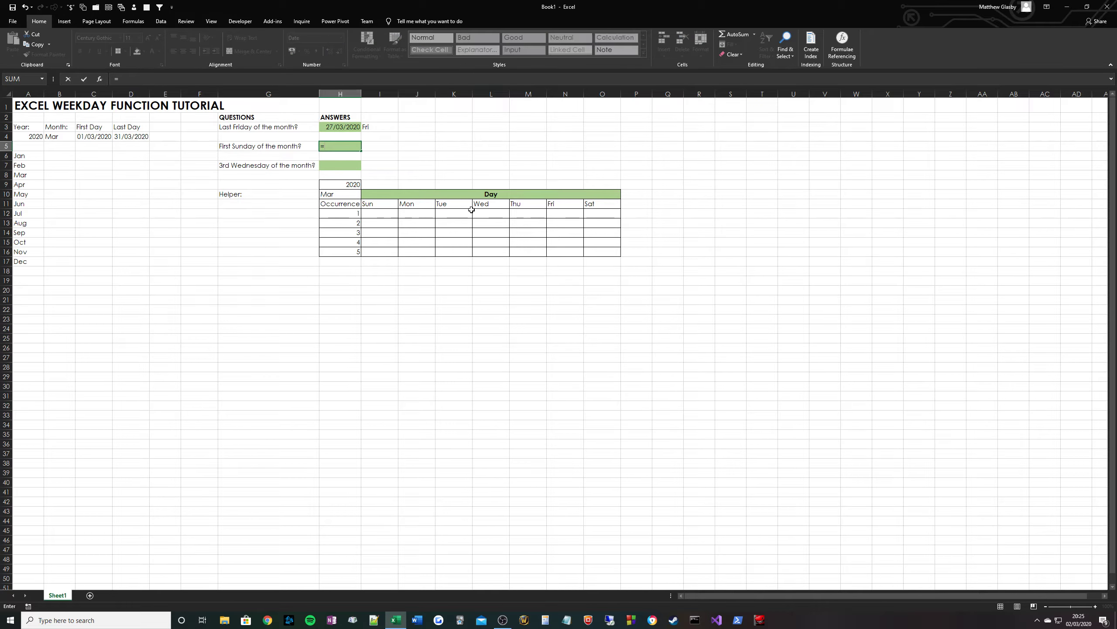
left_click(95, 137)
type("-WEEKDAY(")
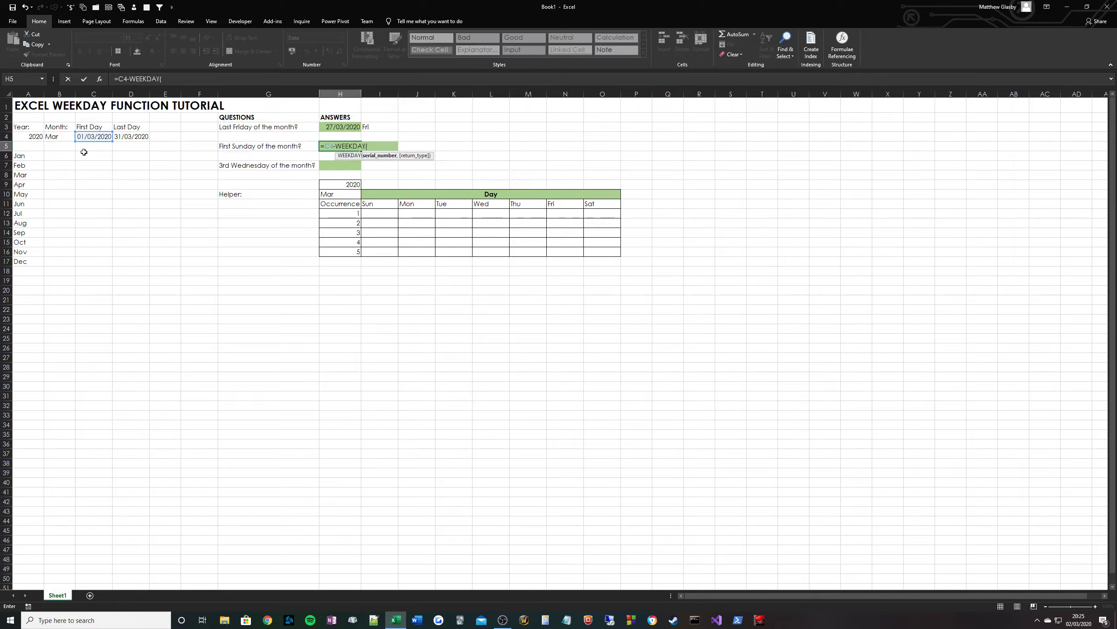
left_click(96, 137)
type(",")
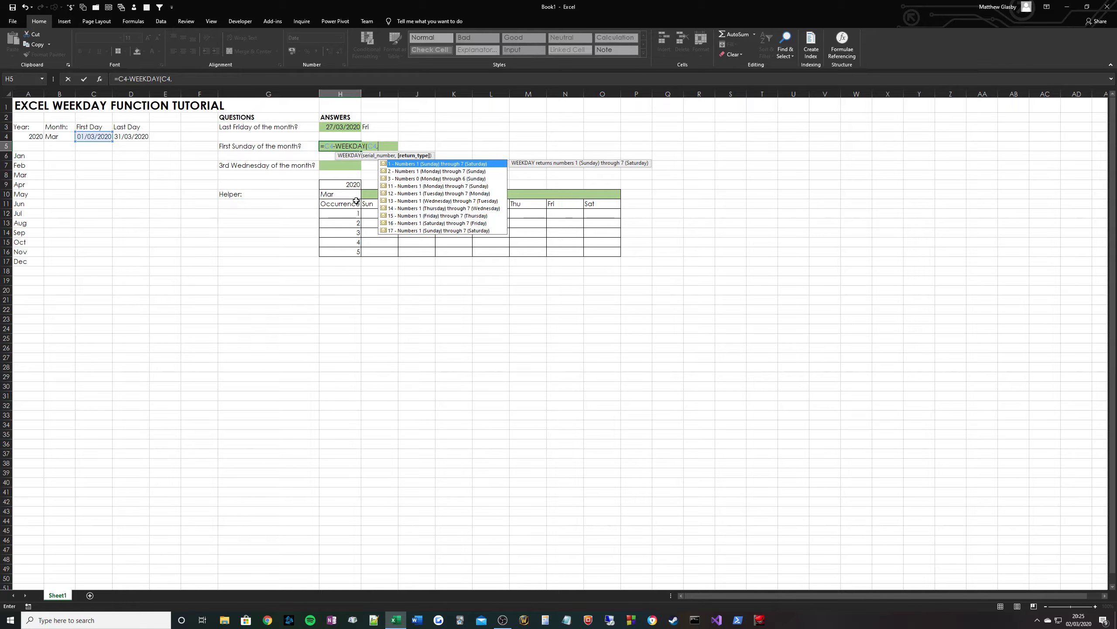
left_click(454, 186)
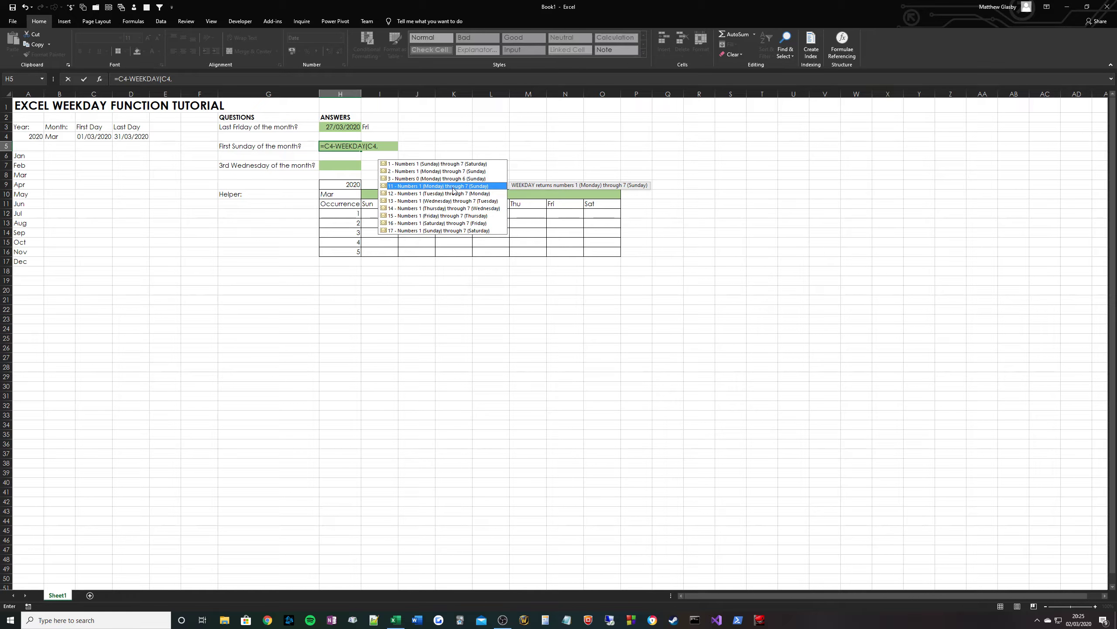
key("Tab")
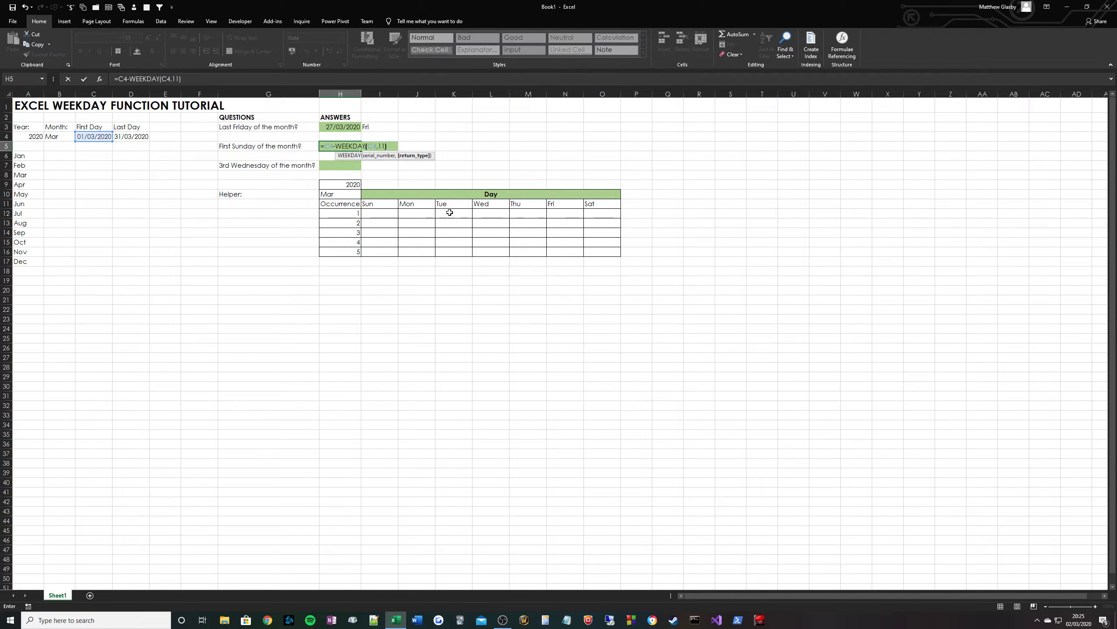
type(")")
key("ctrl+Return")
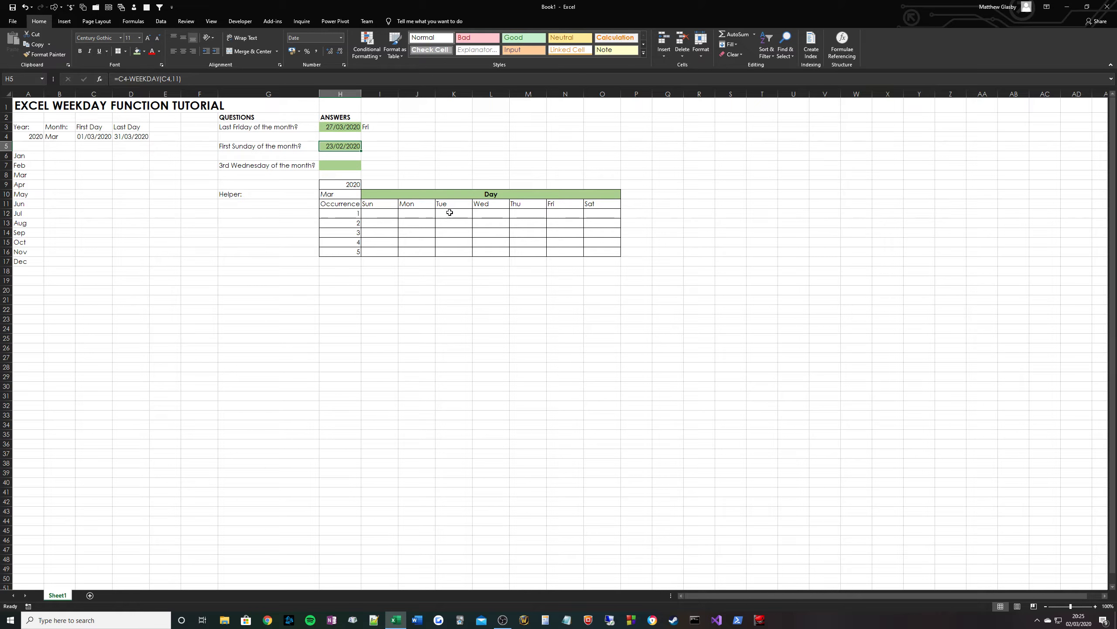
Copy the weekday name formula from I3 to I5 beside the first Sunday answer.
key("Up")
key("Up")
key("Right")
key("ctrl+c")
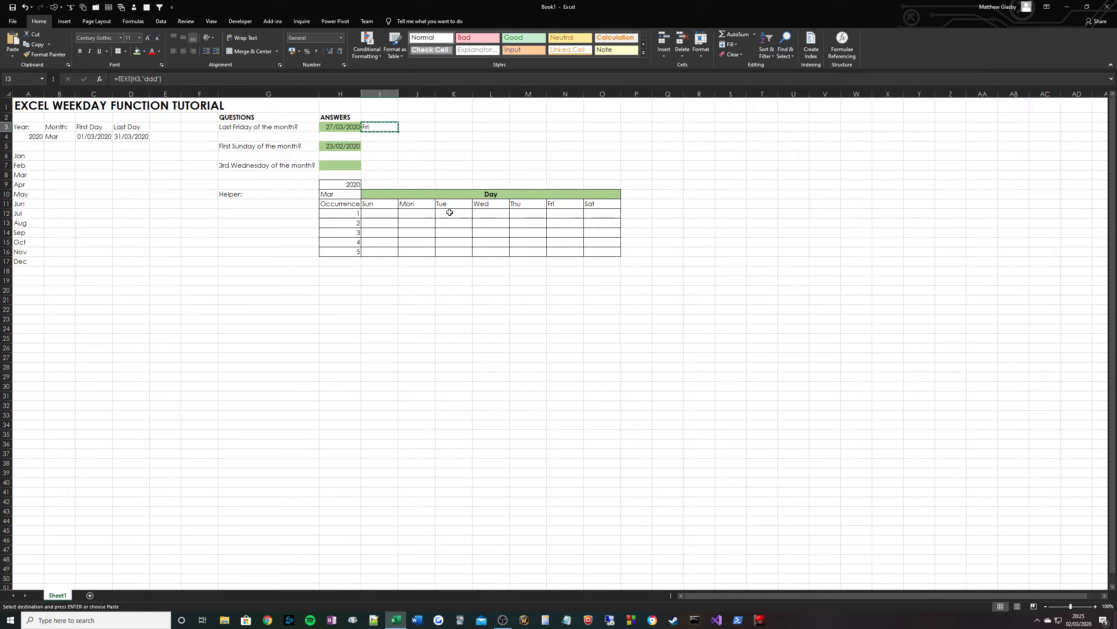
key("Down")
key("Down")
key("ctrl+v")
key("Escape")
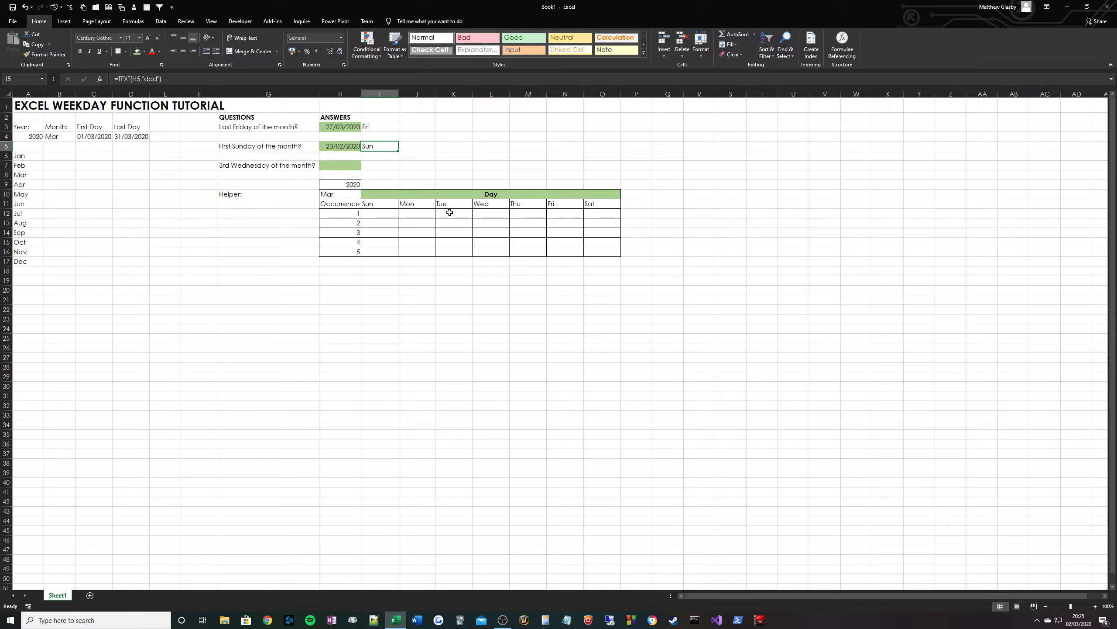
Add 7 days to the first Sunday formula in H5, making it =C4-WEEKDAY(C4,11)+7.
key("Left")
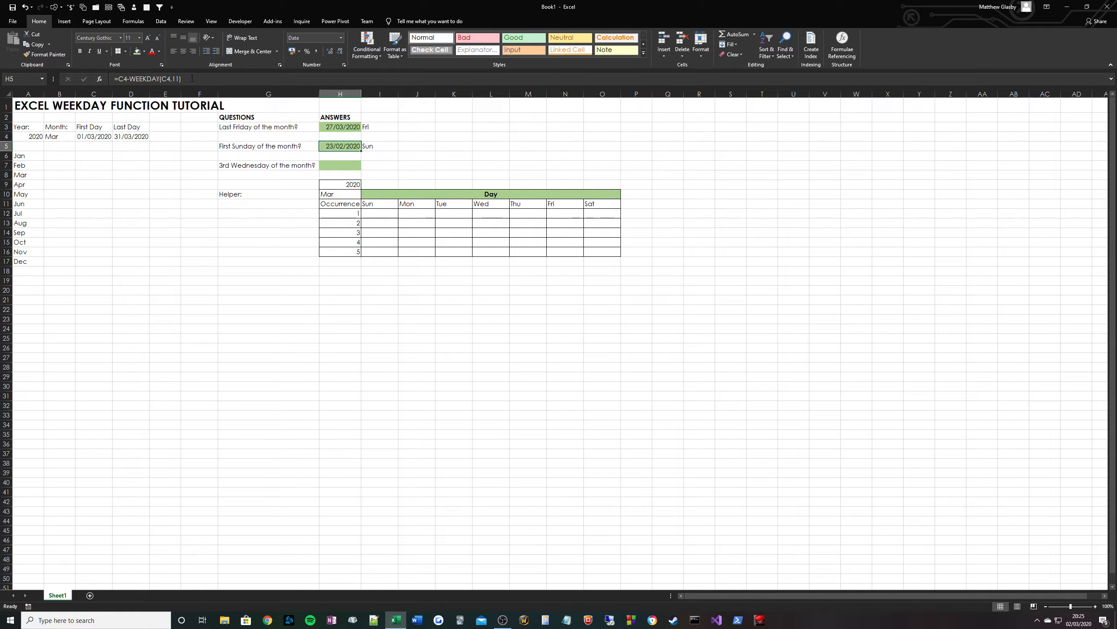
left_click(194, 78)
type("+7")
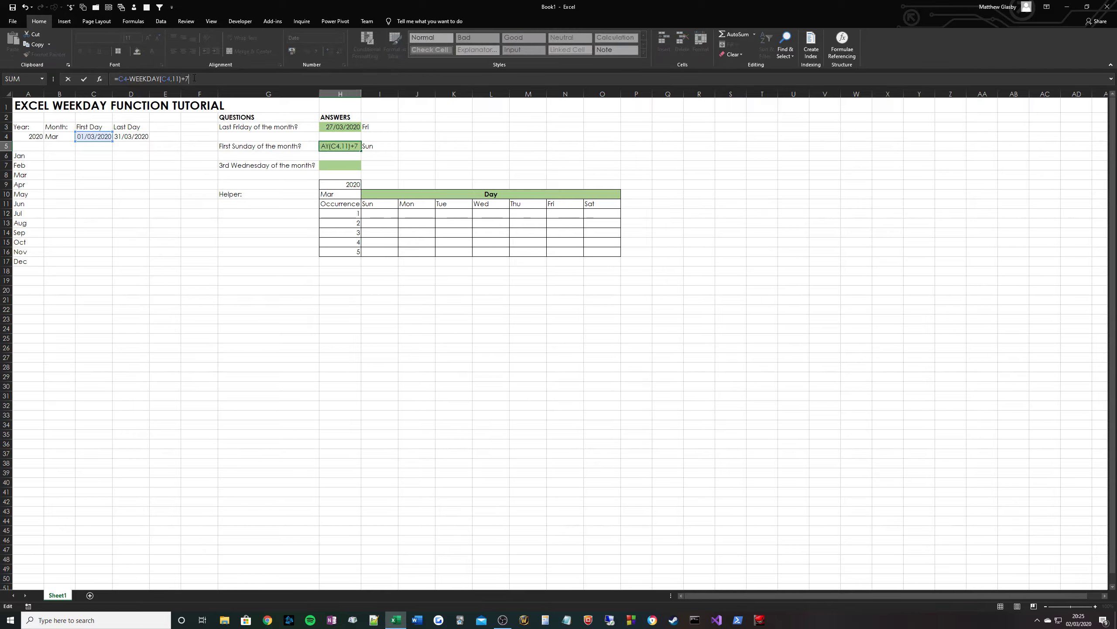
key("ctrl+Return")
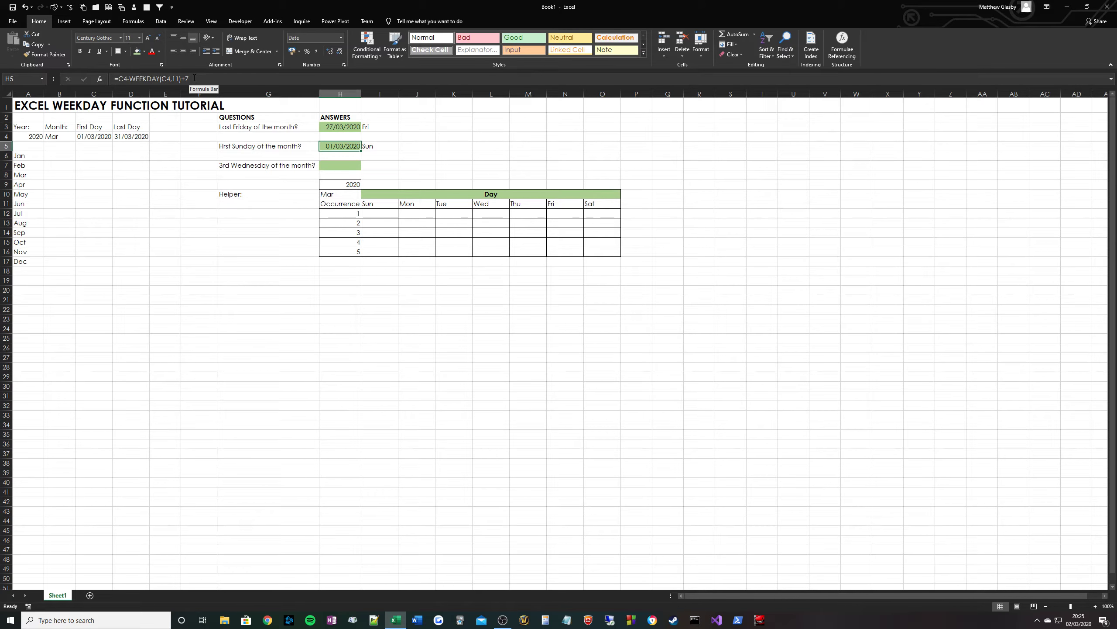
left_click(383, 148)
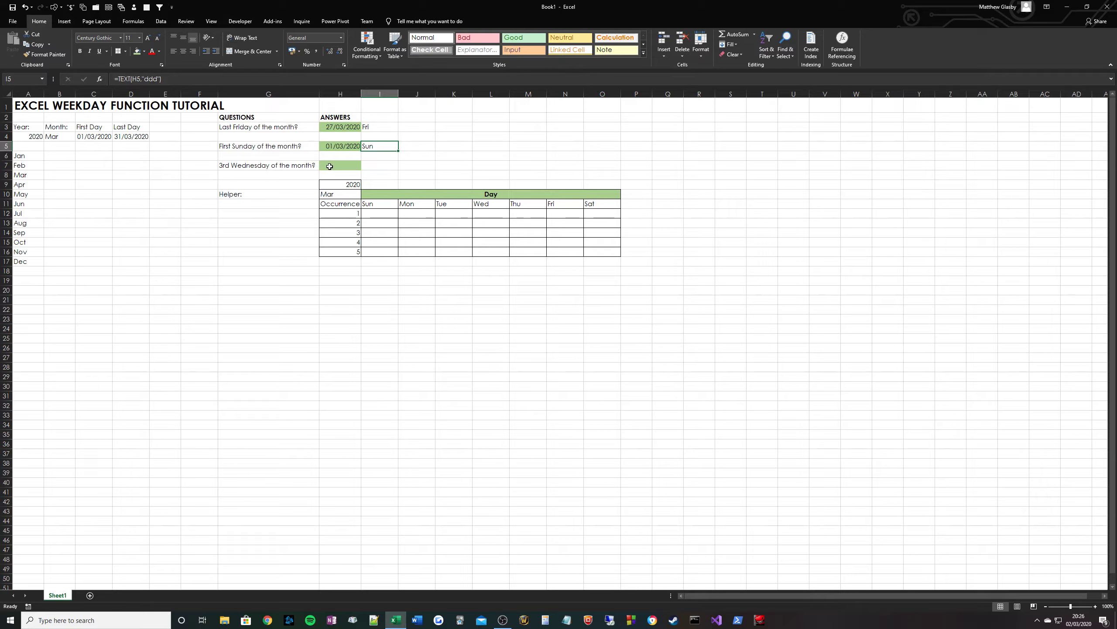
Enter =C4-WEEKDAY(C4,14)+21 in H7 as the formula for the 3rd Wednesday of the month.
left_click(339, 165)
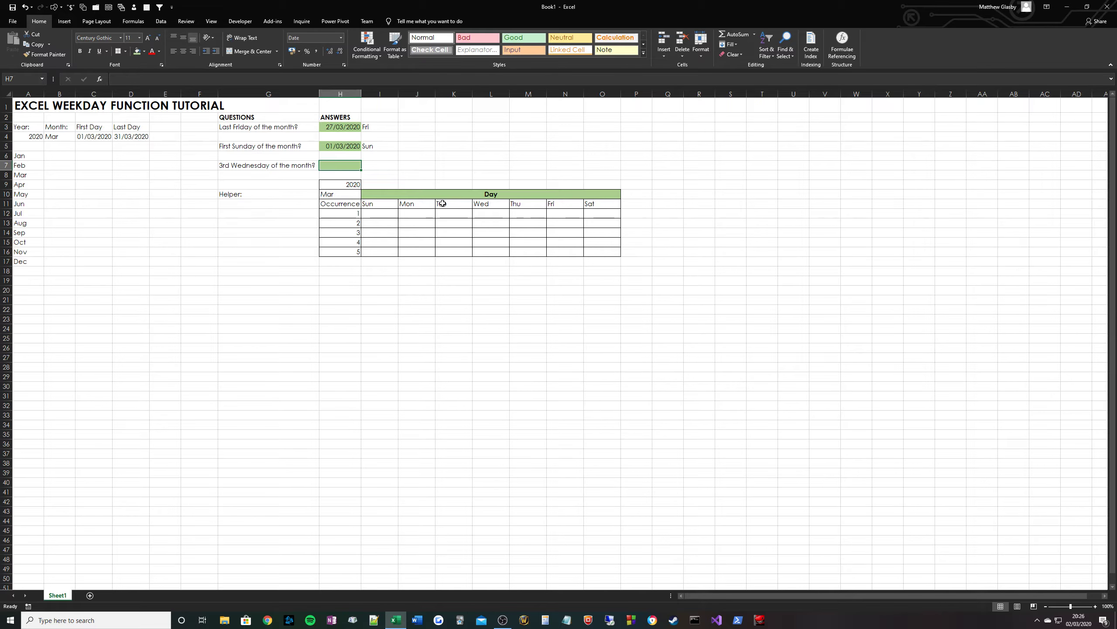
type("=")
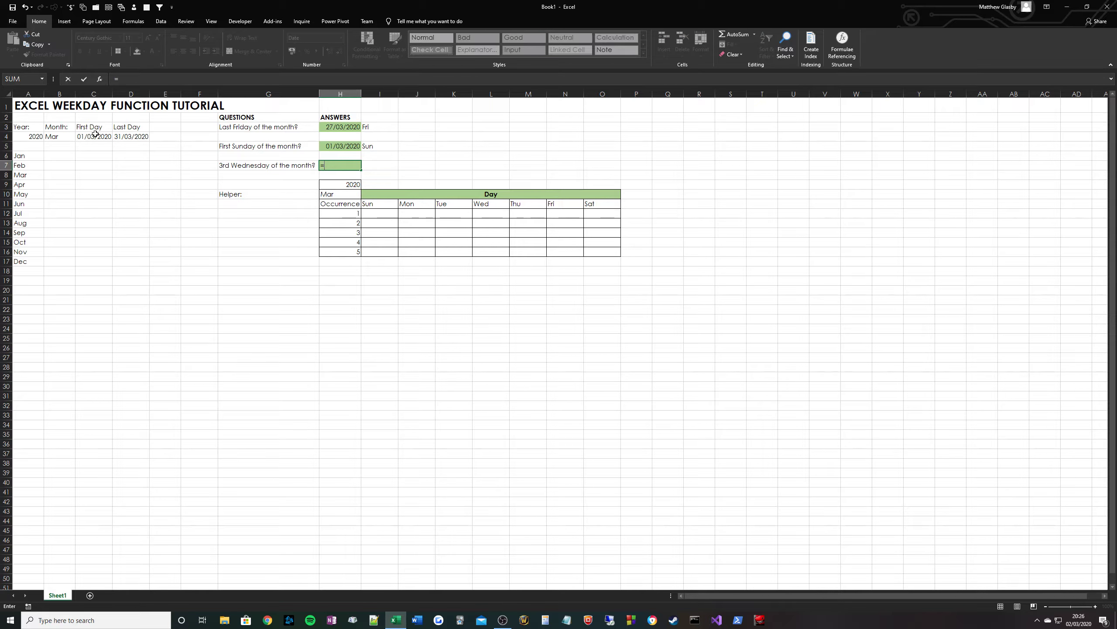
left_click(96, 134)
type("-WEEKDAY(")
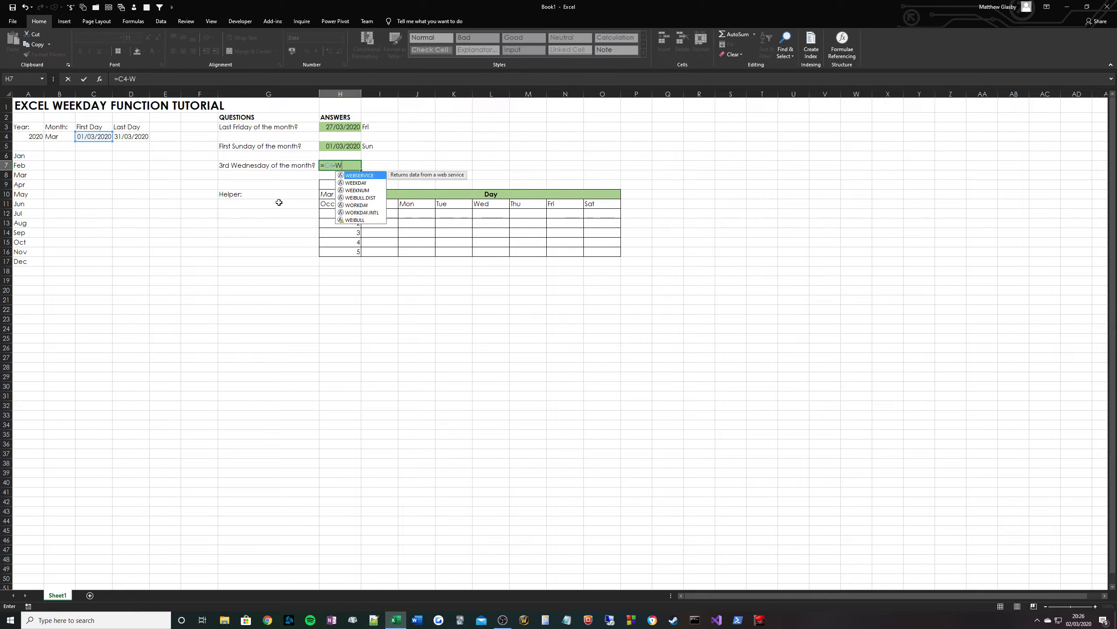
left_click(90, 139)
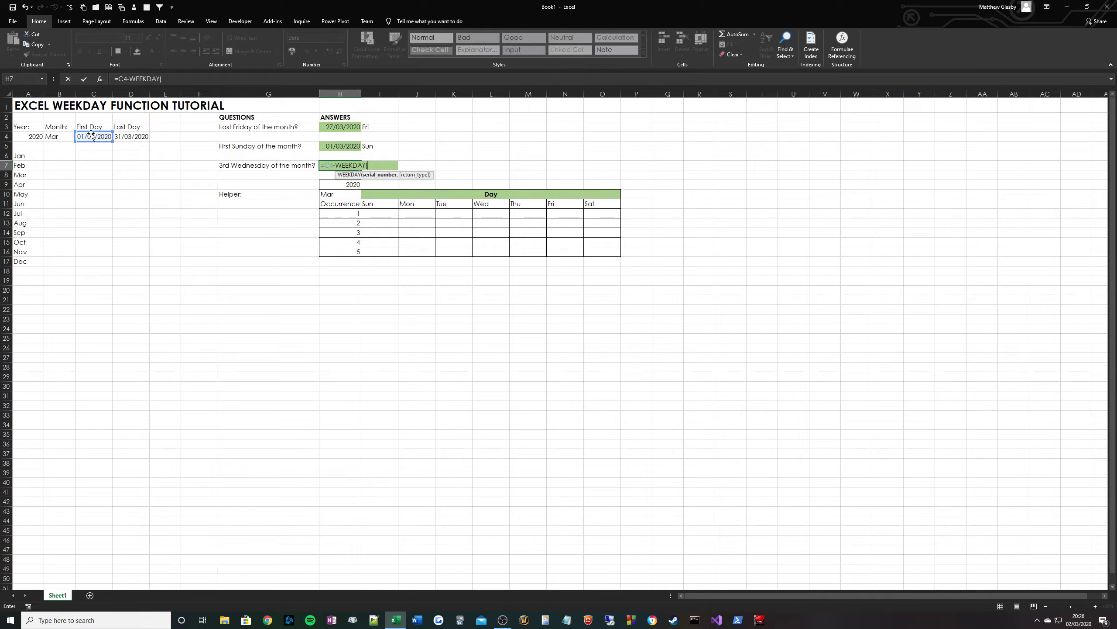
type(",")
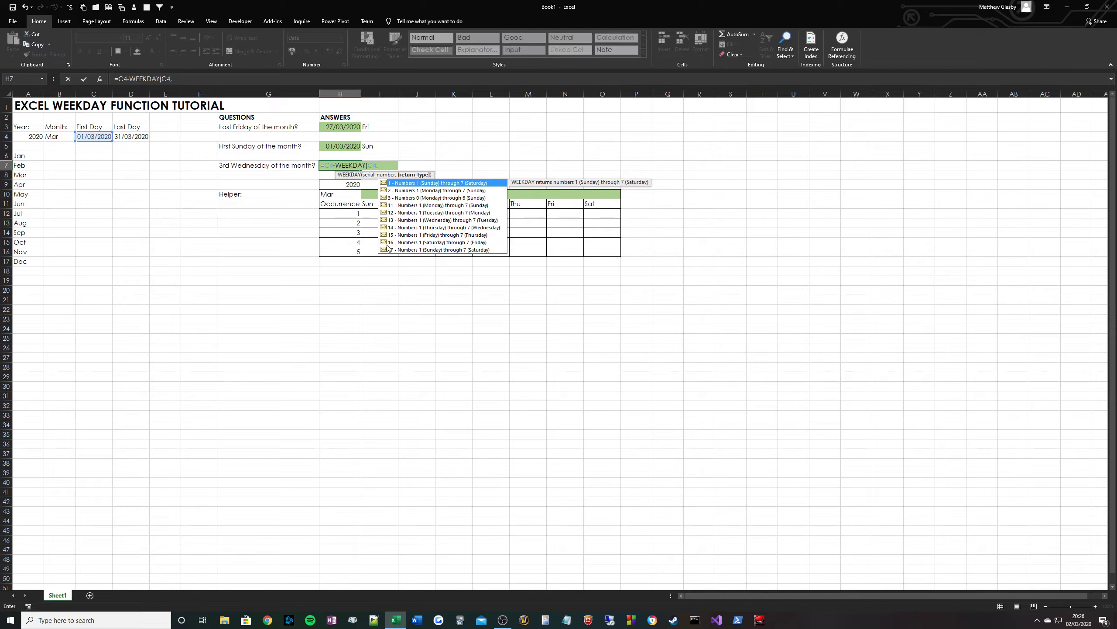
left_click(462, 228)
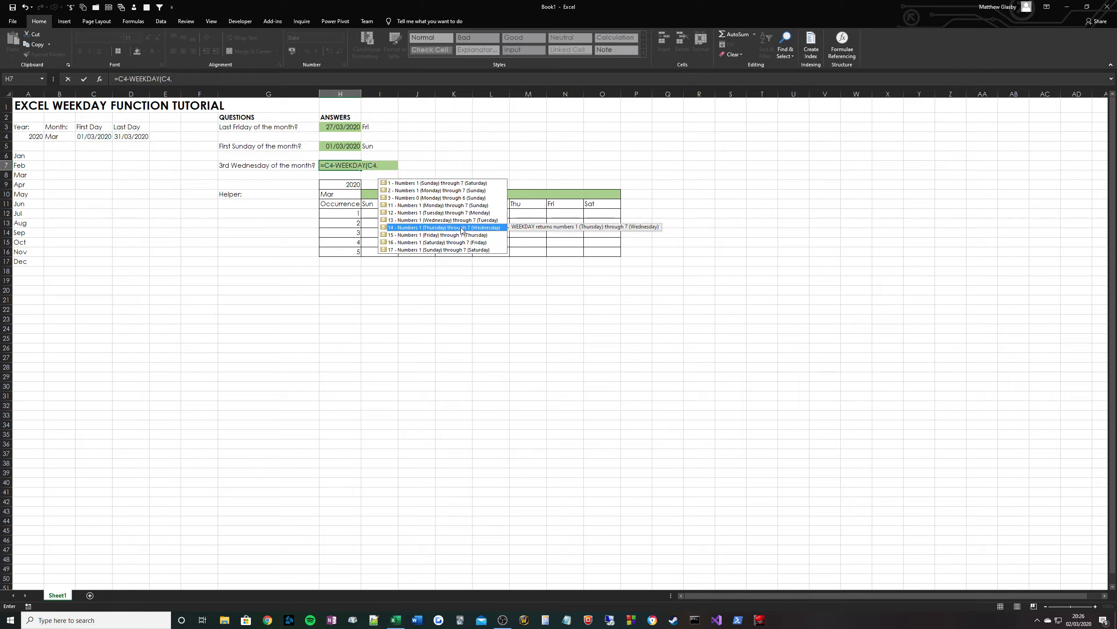
double_click(410, 229)
type(")")
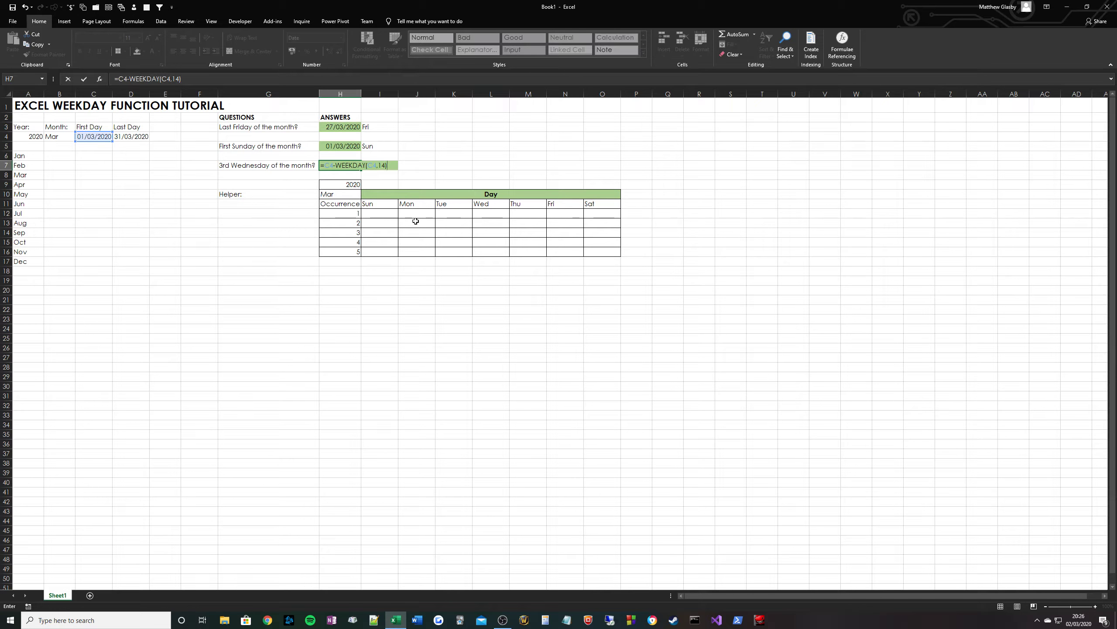
key("Tab")
Copy the weekday name formula from I5 to I7 beside the 3rd Wednesday answer.
key("Up")
key("Up")
key("ctrl+c")
key("Down")
key("Down")
key("ctrl+v")
key("Escape")
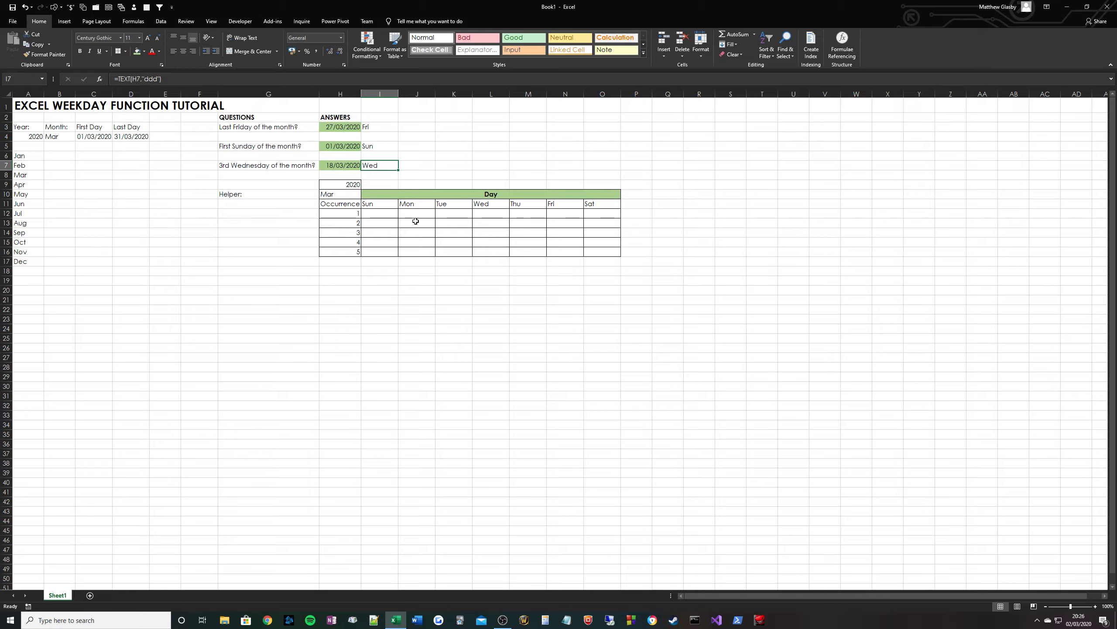
left_click_drag(344, 127, 351, 167)
left_click(370, 165)
left_click(338, 164)
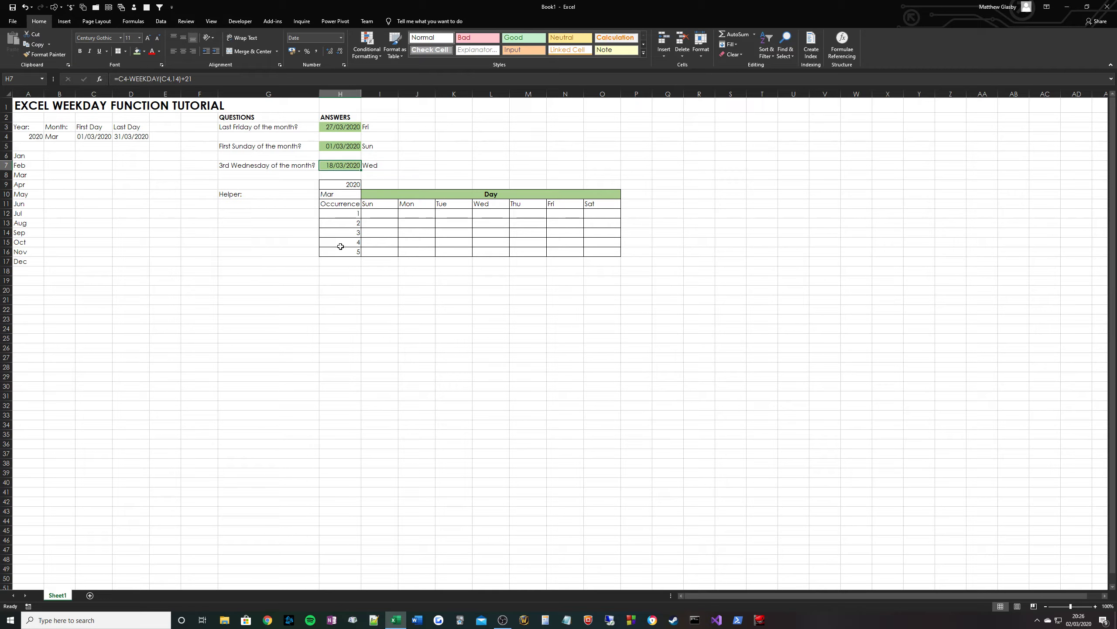
Enter =DATE(H9,MONTH("1/"&H10),1) in G11 to build the first day of the helper table's month.
left_click(245, 205)
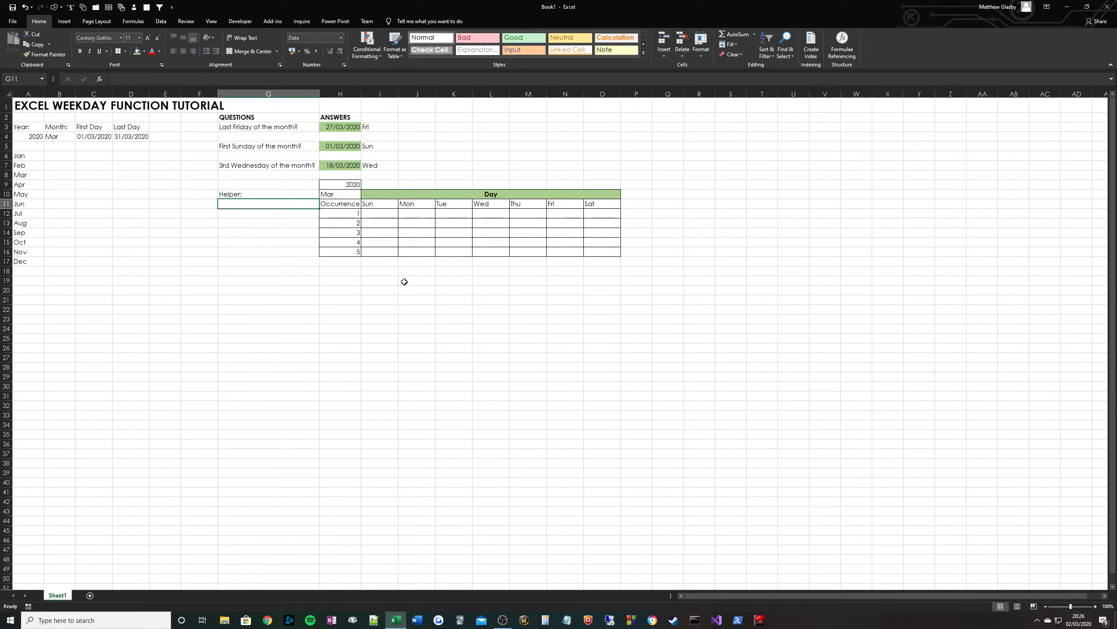
type("=DATE(")
key("Up")
key("Right")
key("Right")
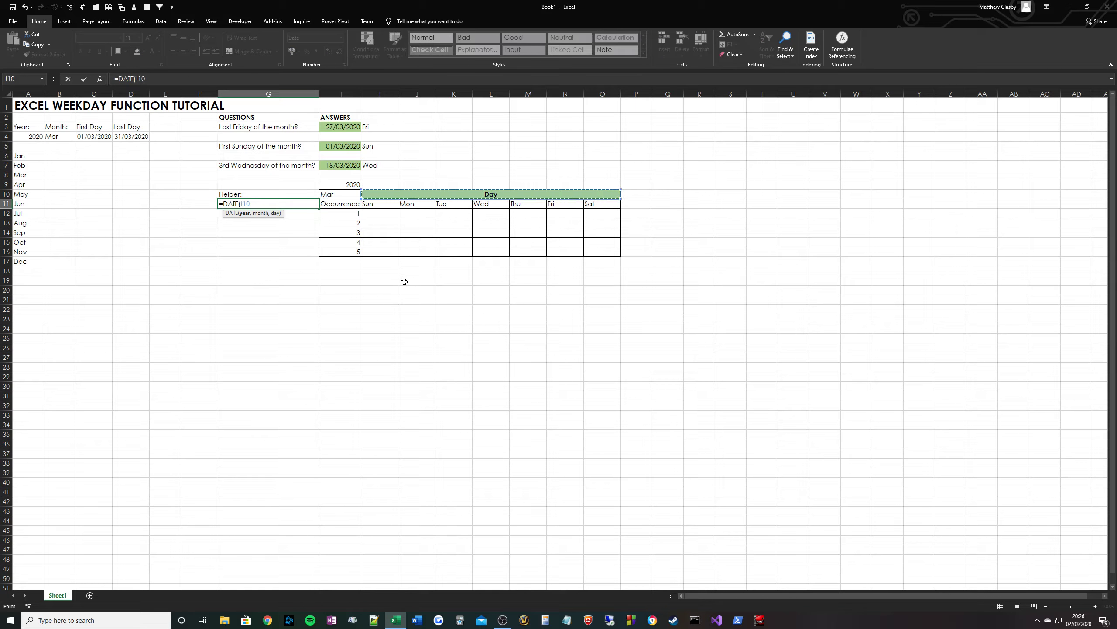
key("Up")
key("Left")
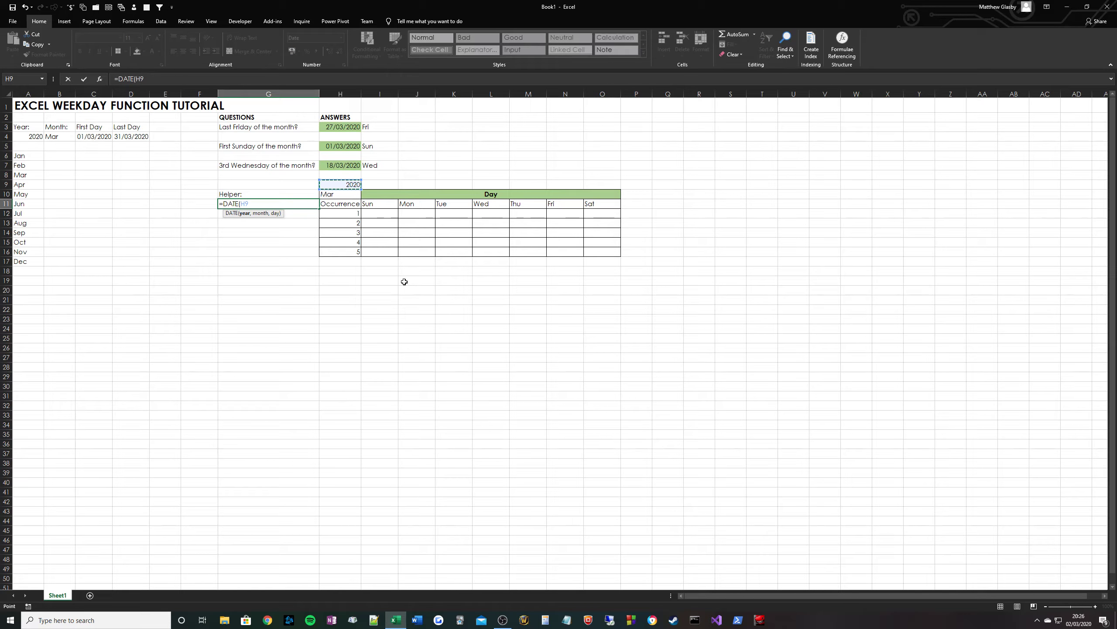
type(",MONTH(")
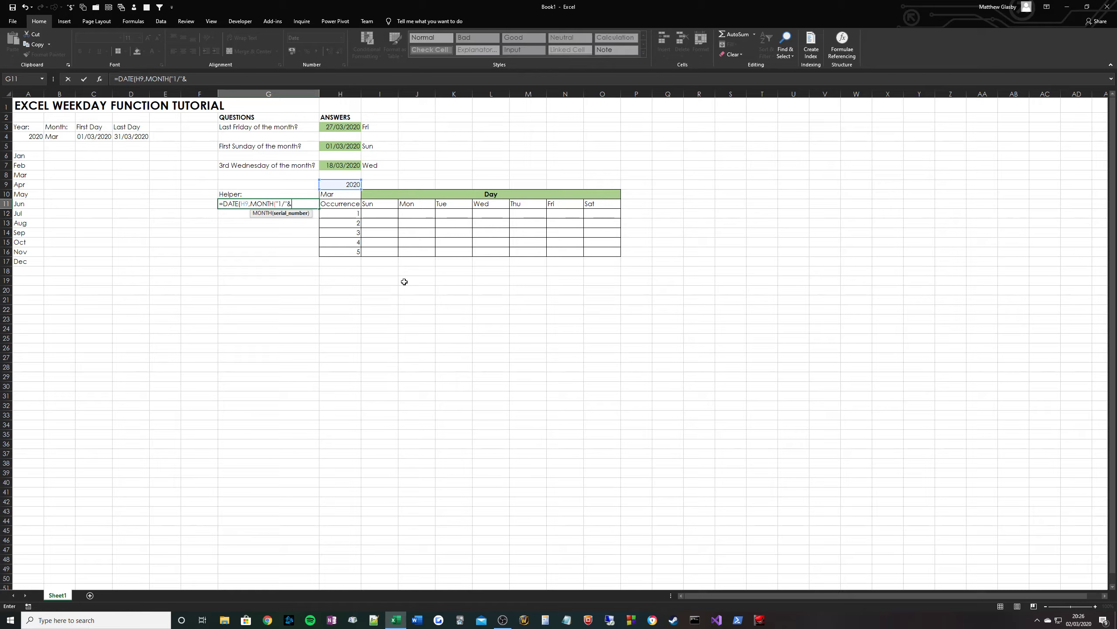
type("\"1/\"&")
key("Up")
key("Right")
type("),")
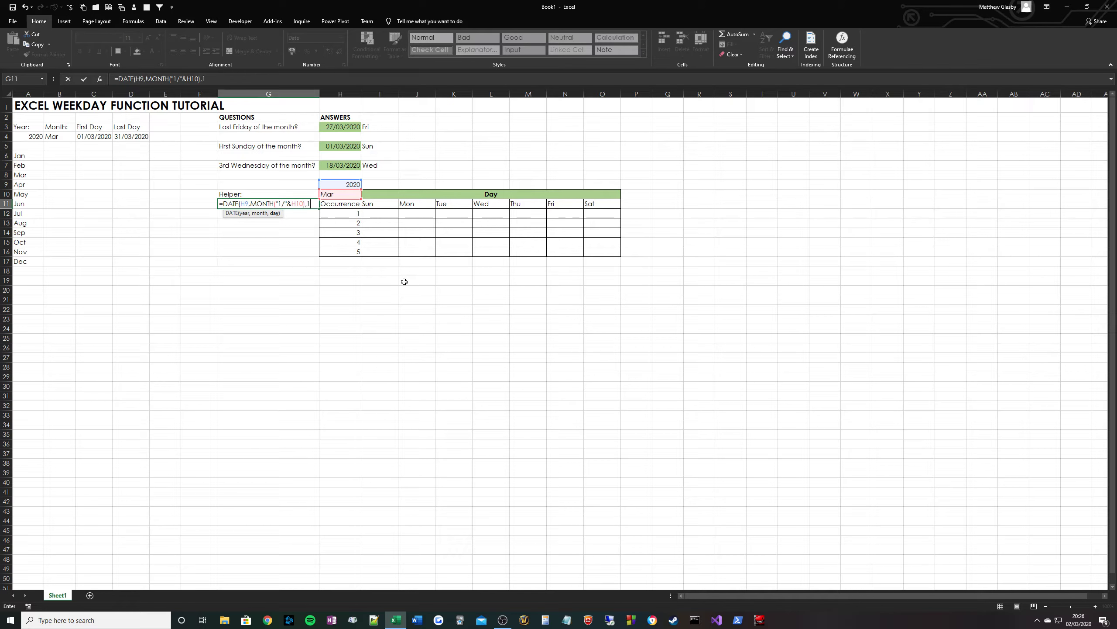
key("ctrl+Return")
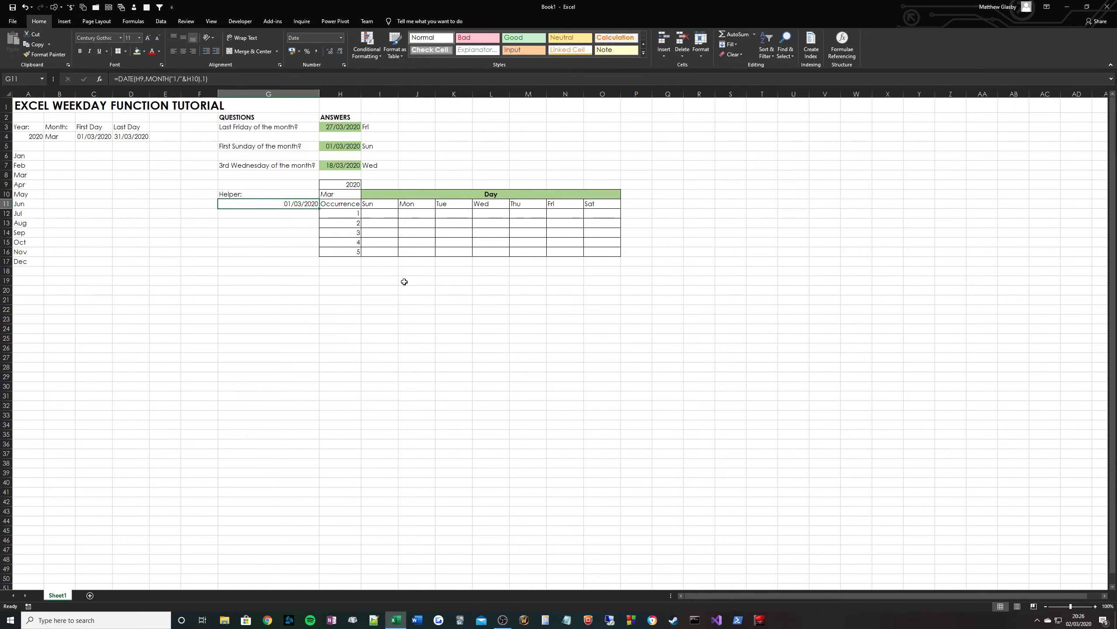
Test the helper date formula by changing the month in H10 to Apr and finally to May.
left_click(329, 193)
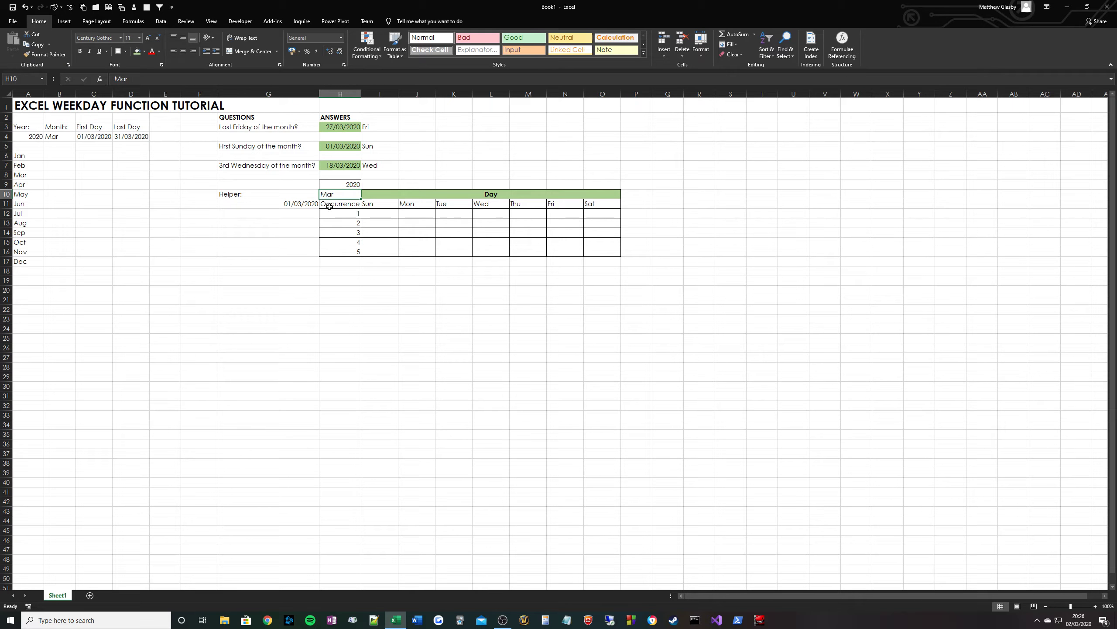
left_click(290, 202)
left_click(333, 195)
type("Apr")
key("Return")
key("Up")
type("MN")
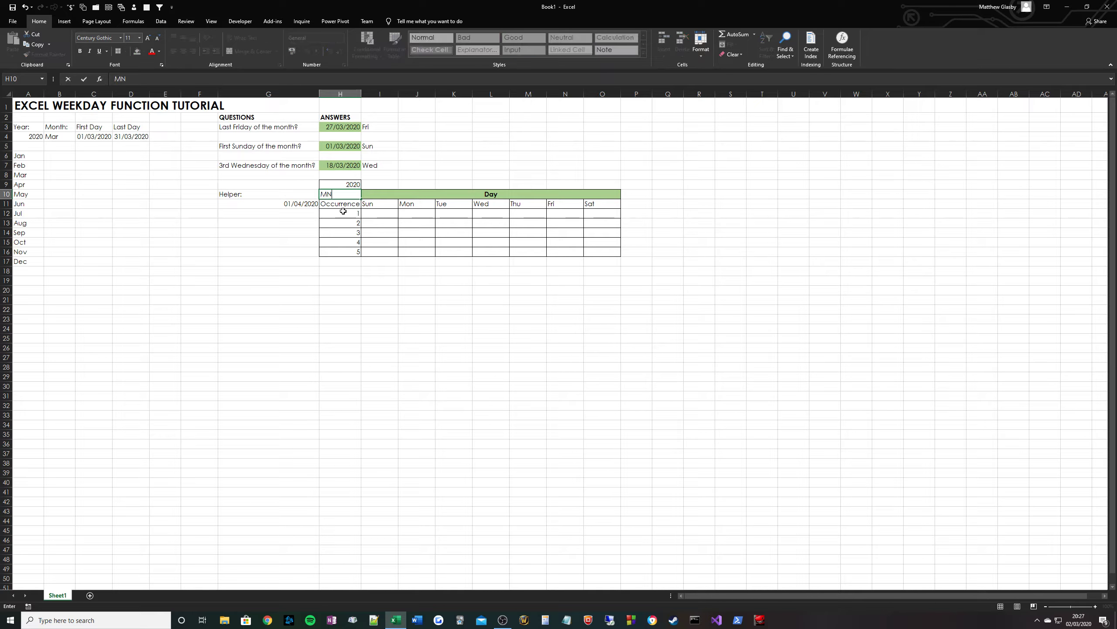
type("y")
key("Return")
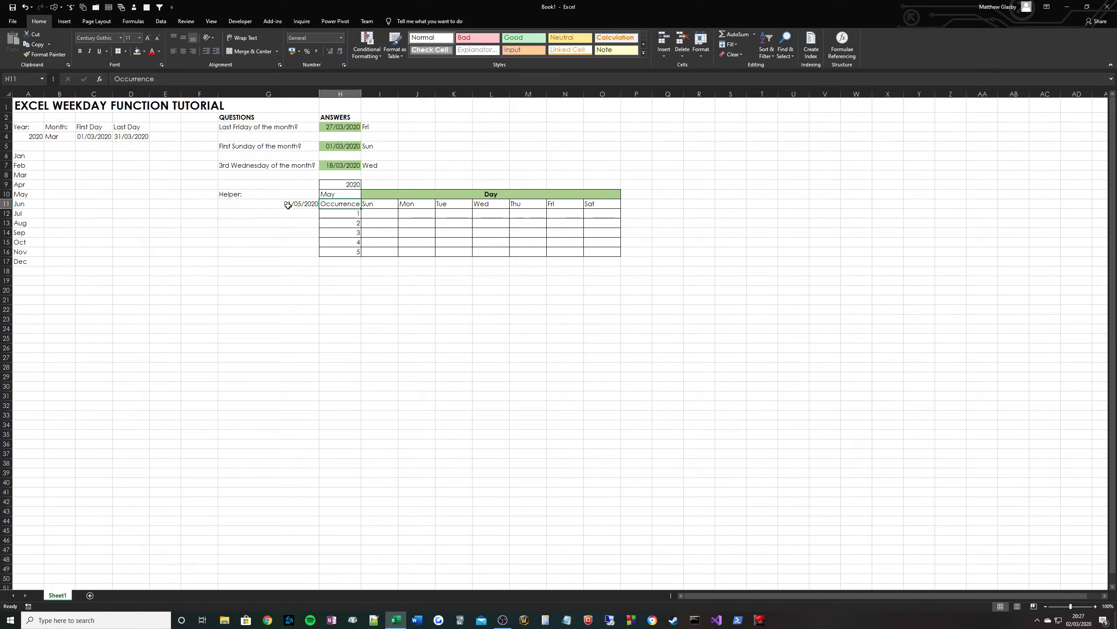
left_click(383, 213)
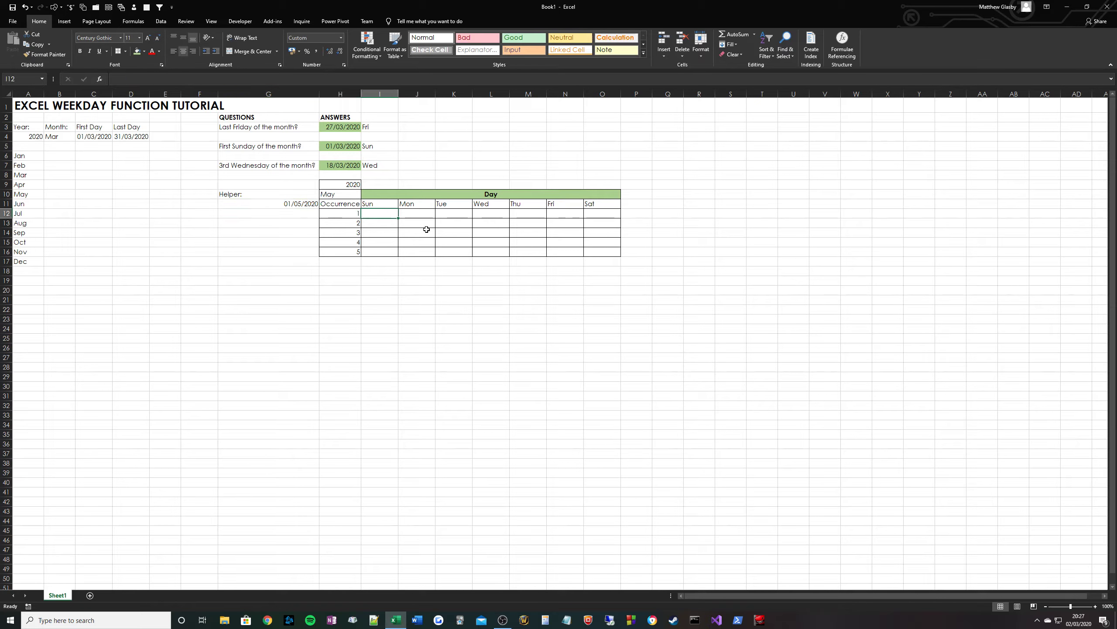
type("=weekd")
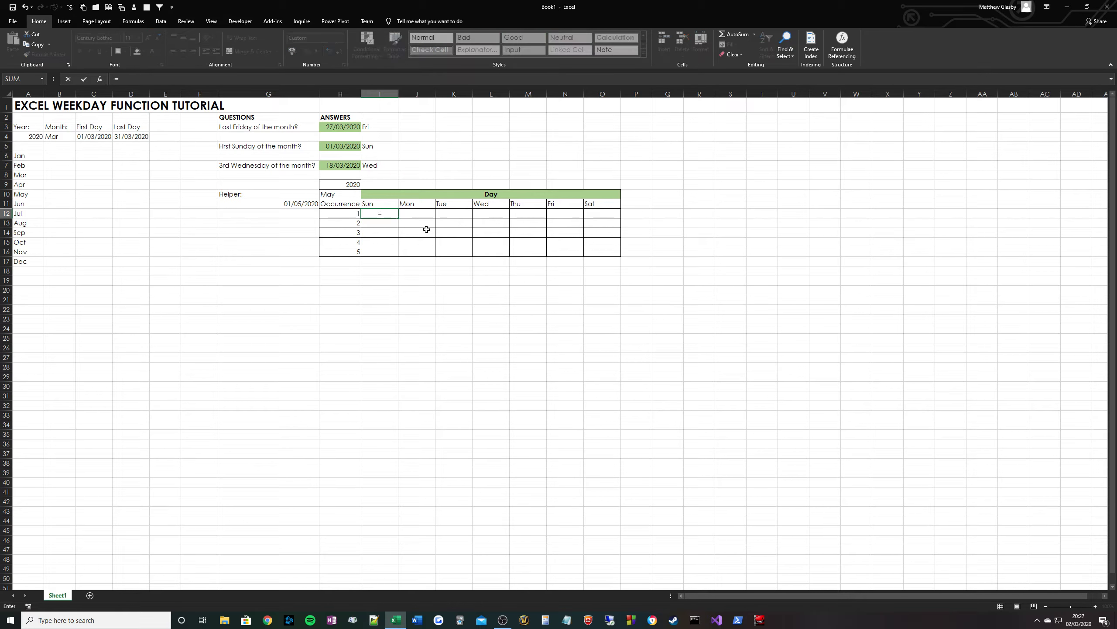
key("Tab")
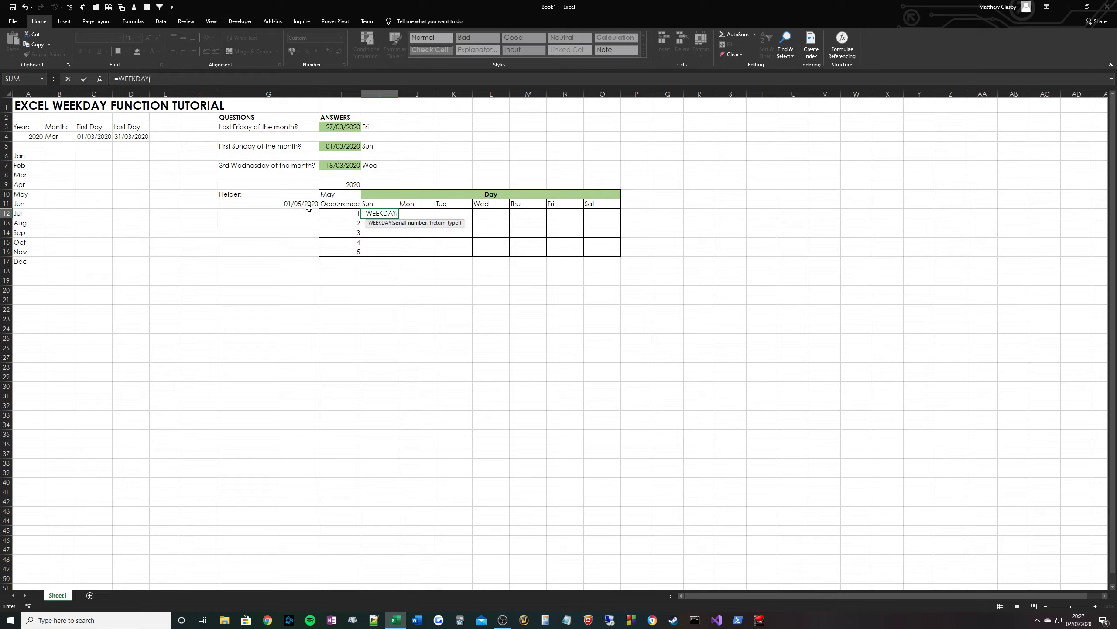
left_click(269, 203)
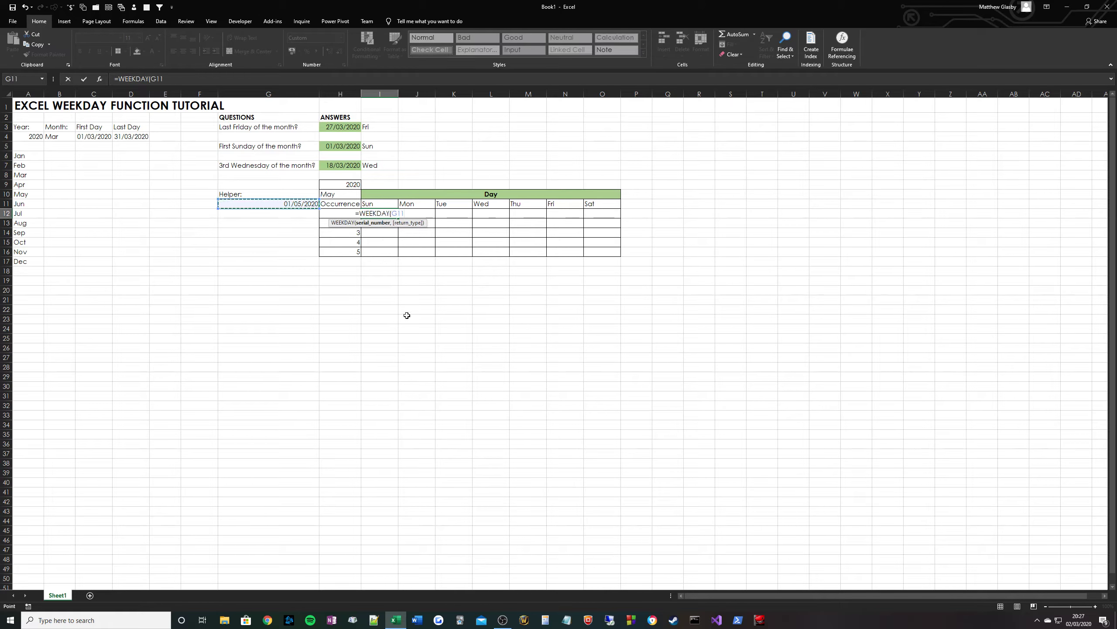
key("Escape")
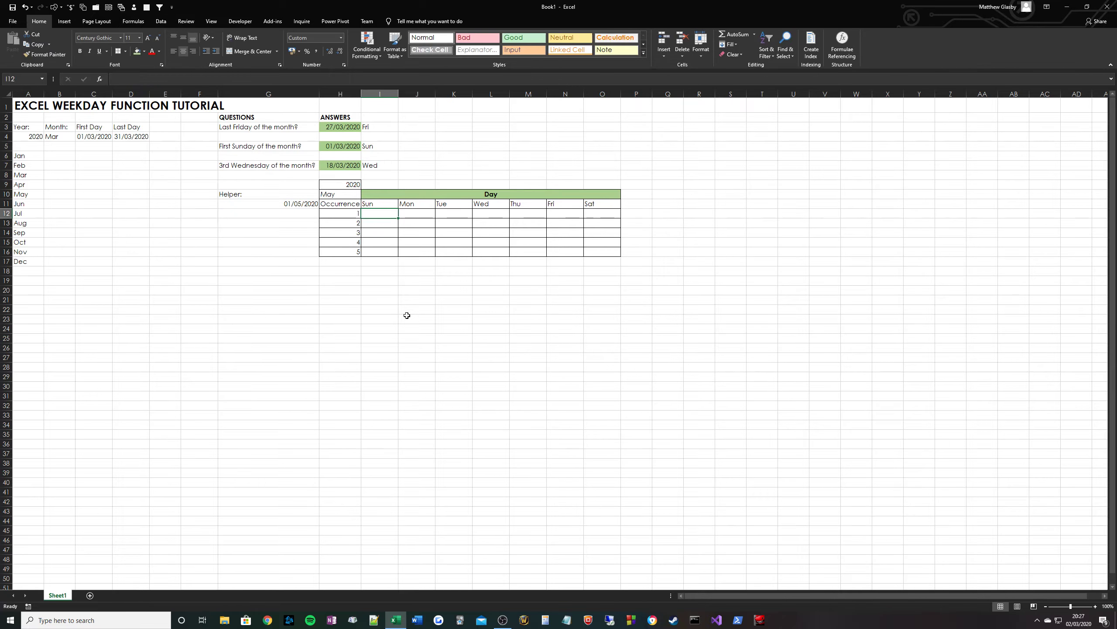
Enter =G11-WEEKDAY(G11,11)+7 in I12 for the first Sunday occurrence in the helper table.
type("=")
left_click(290, 205)
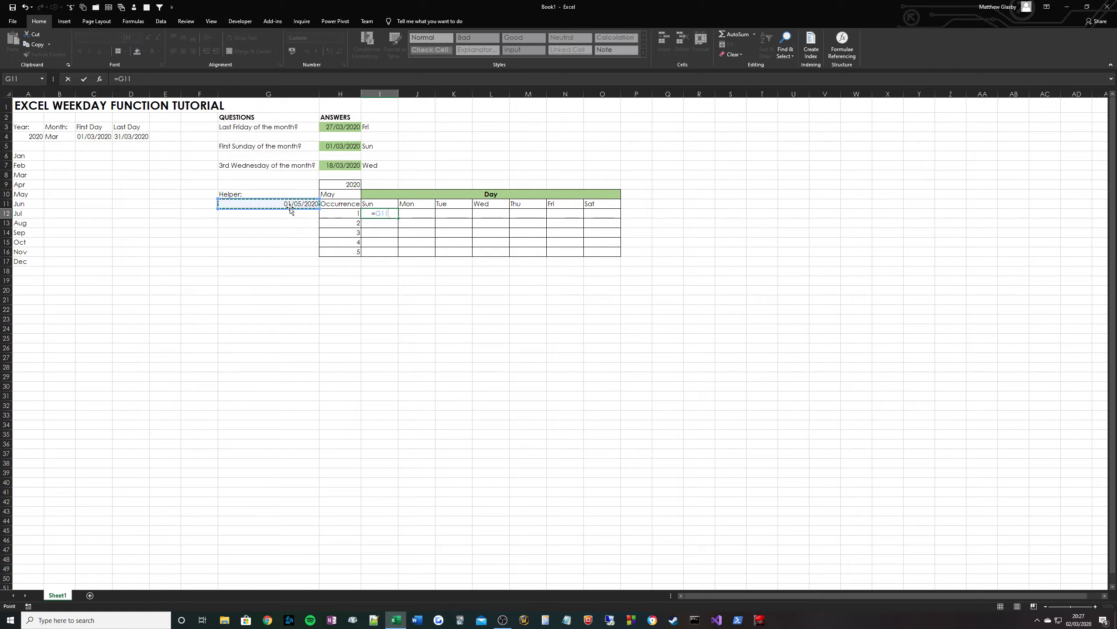
type("-WEEKDAY(")
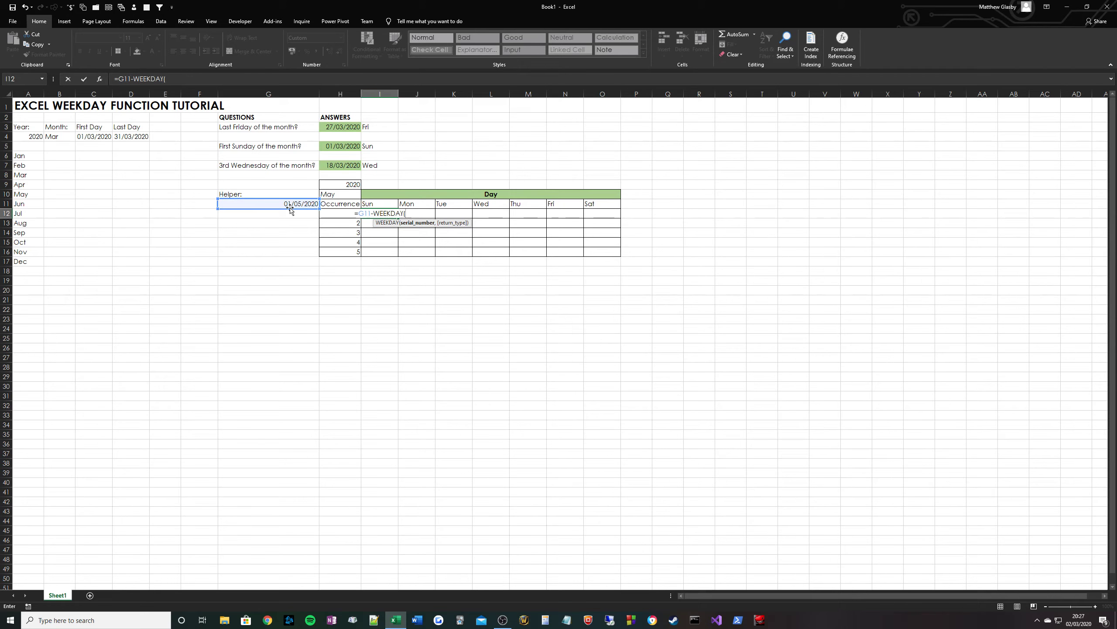
left_click(291, 209)
type(",")
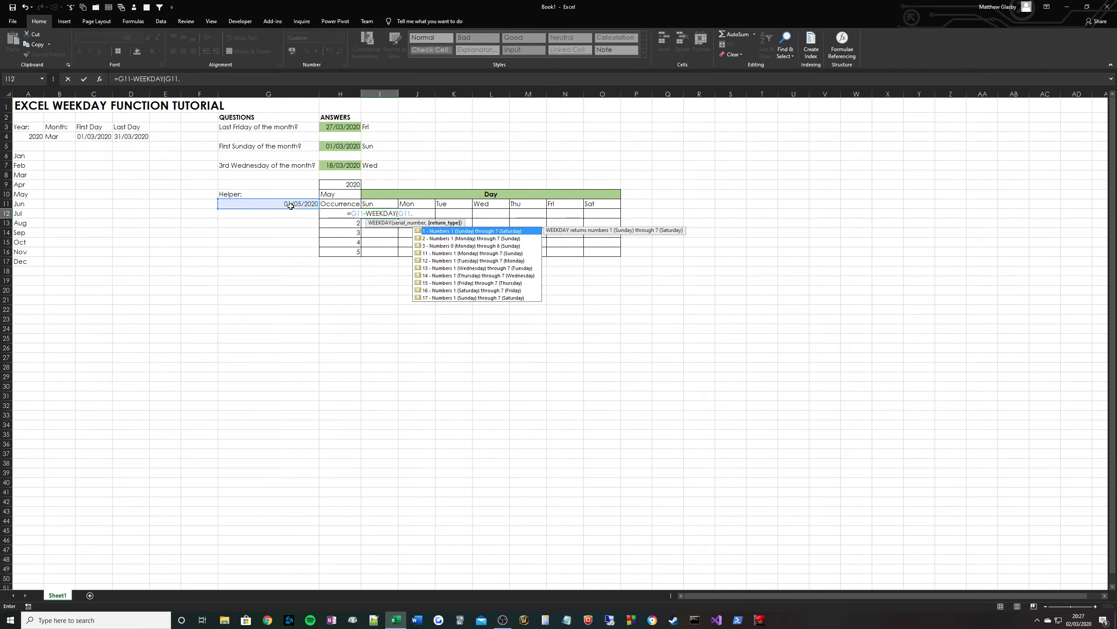
left_click(451, 254)
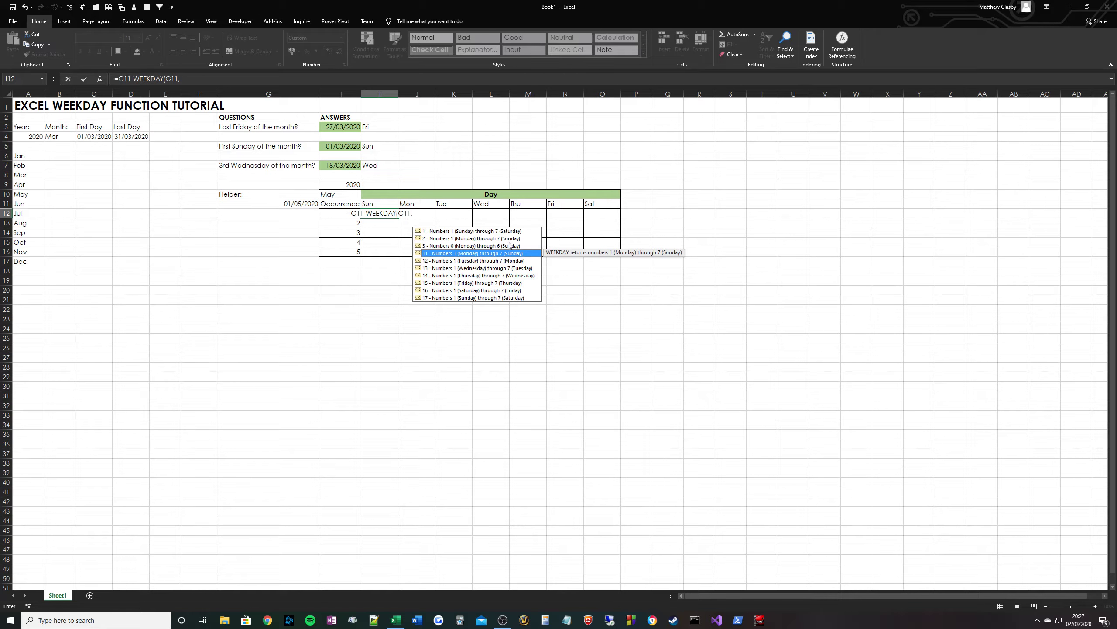
double_click(517, 254)
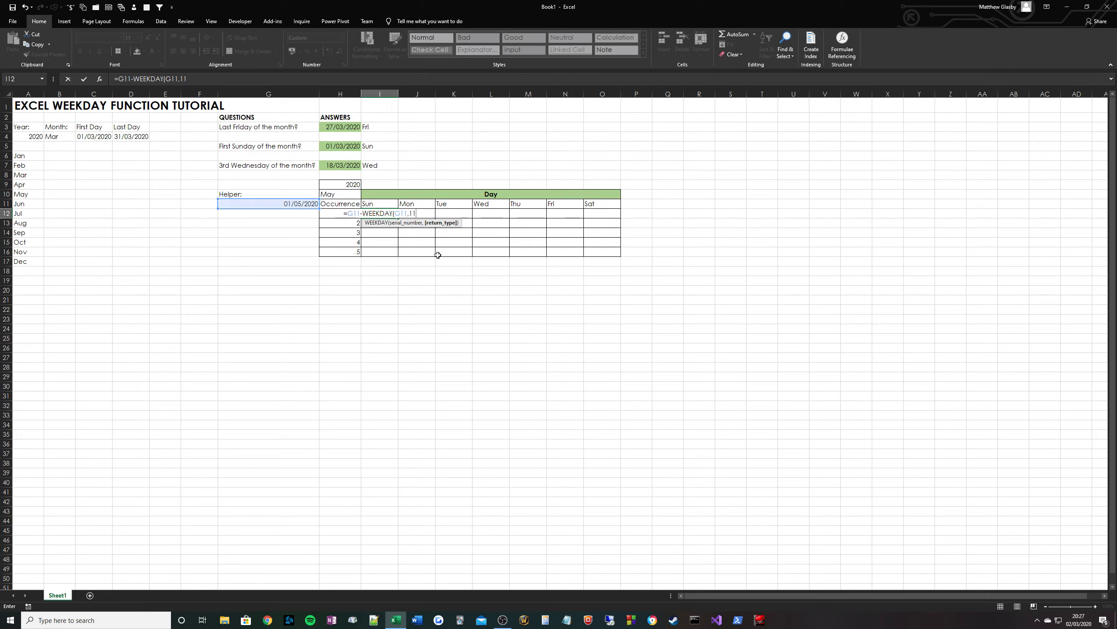
type(")")
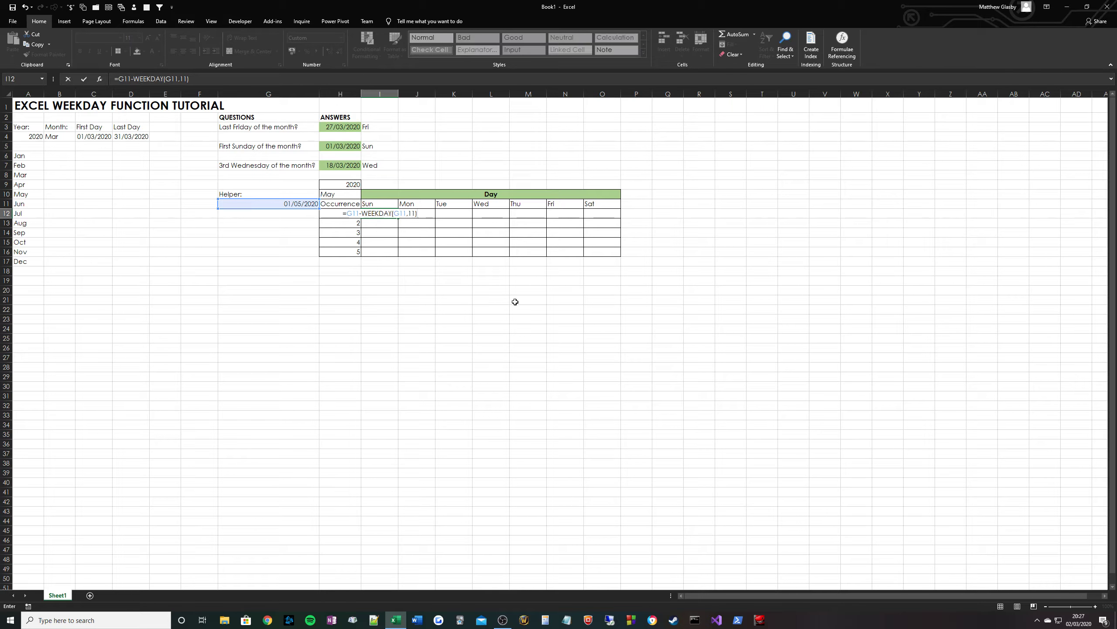
type("+7")
key("ctrl+Return")
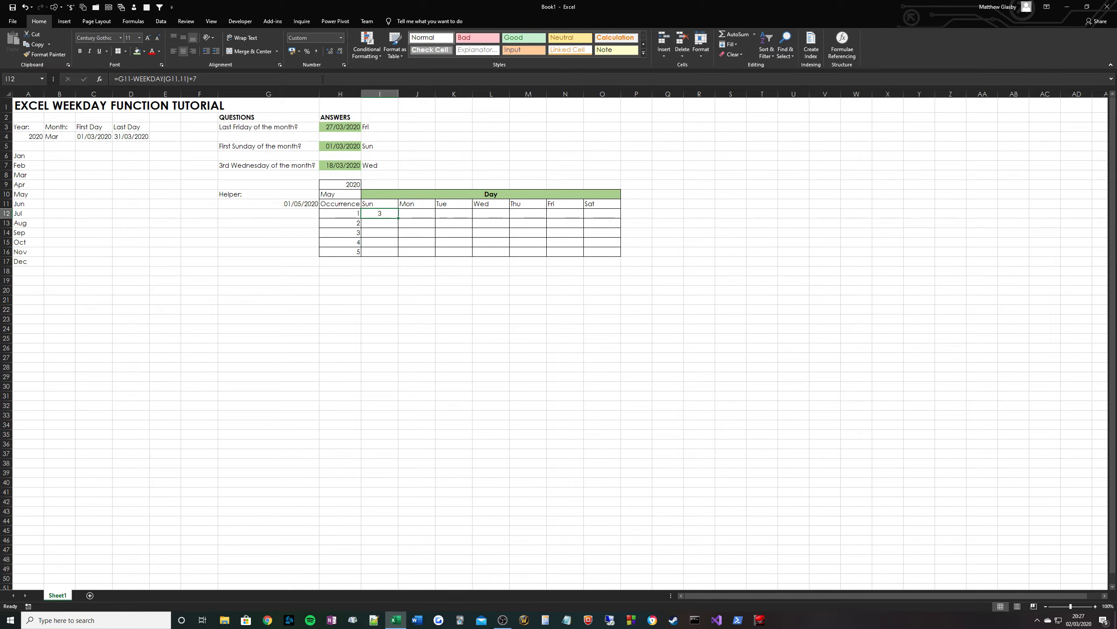
Format I12 as Short Date and copy its formatting across the helper table range I12:O16.
left_click(341, 38)
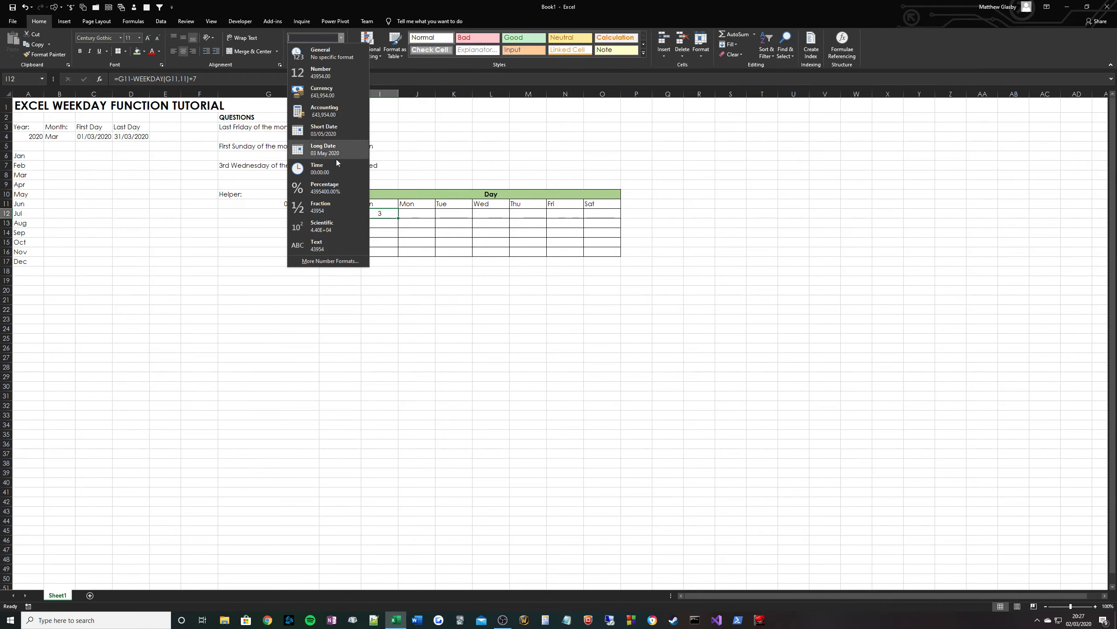
left_click(338, 133)
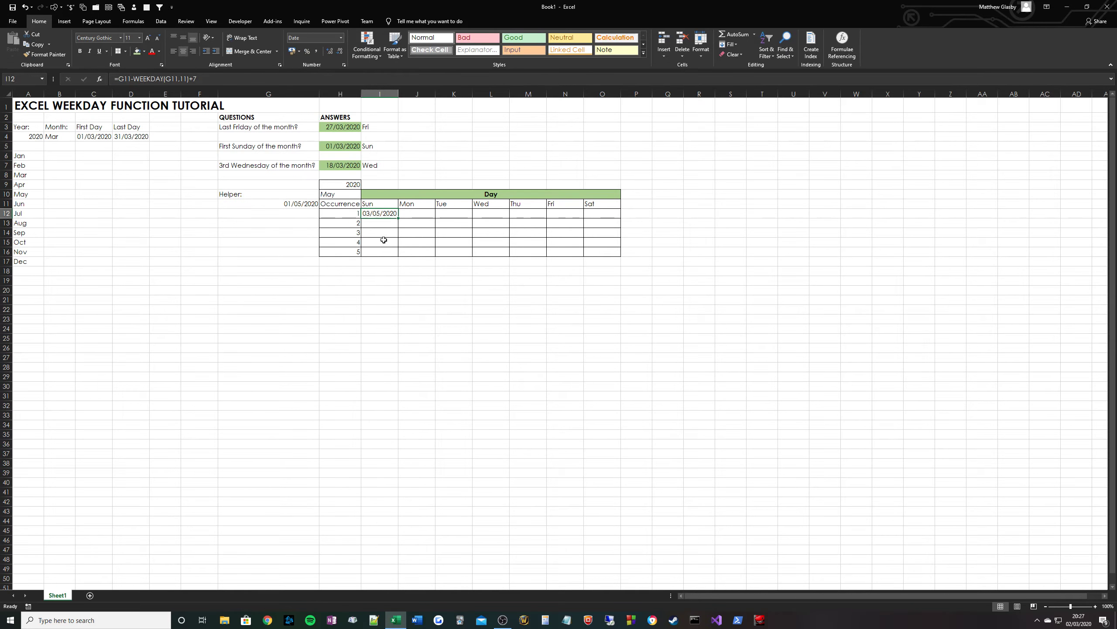
left_click(42, 54)
left_click_drag(379, 214, 603, 251)
left_click(370, 214)
Enter =TEXT(I12,"ddd") in I18 to check the weekday of the first Sunday date.
left_click(382, 271)
type("=")
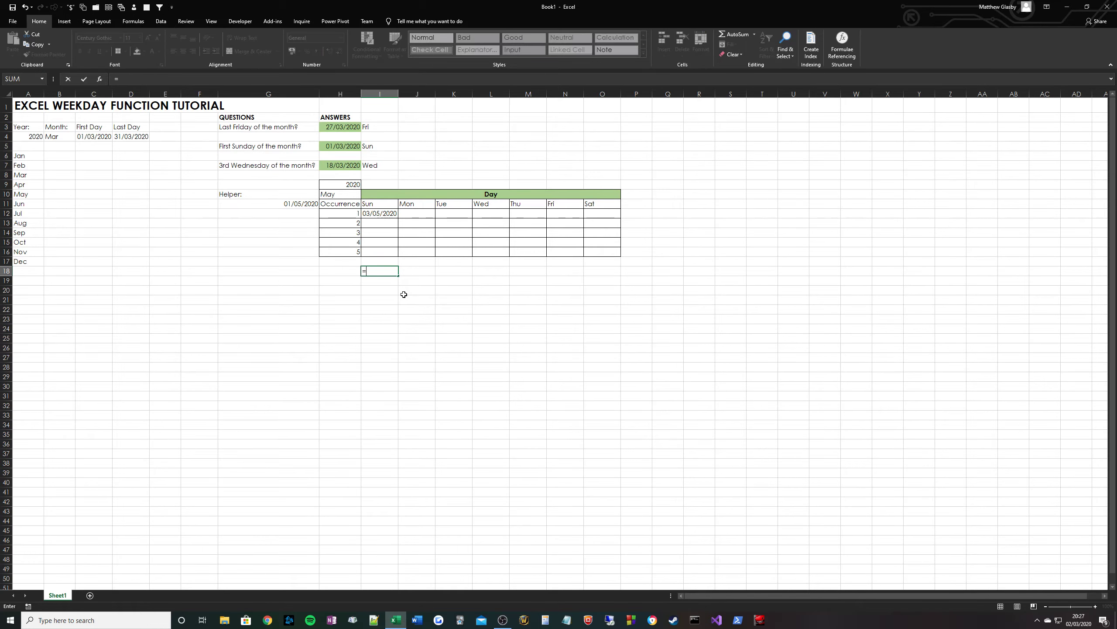
type("TEXT(")
left_click(380, 213)
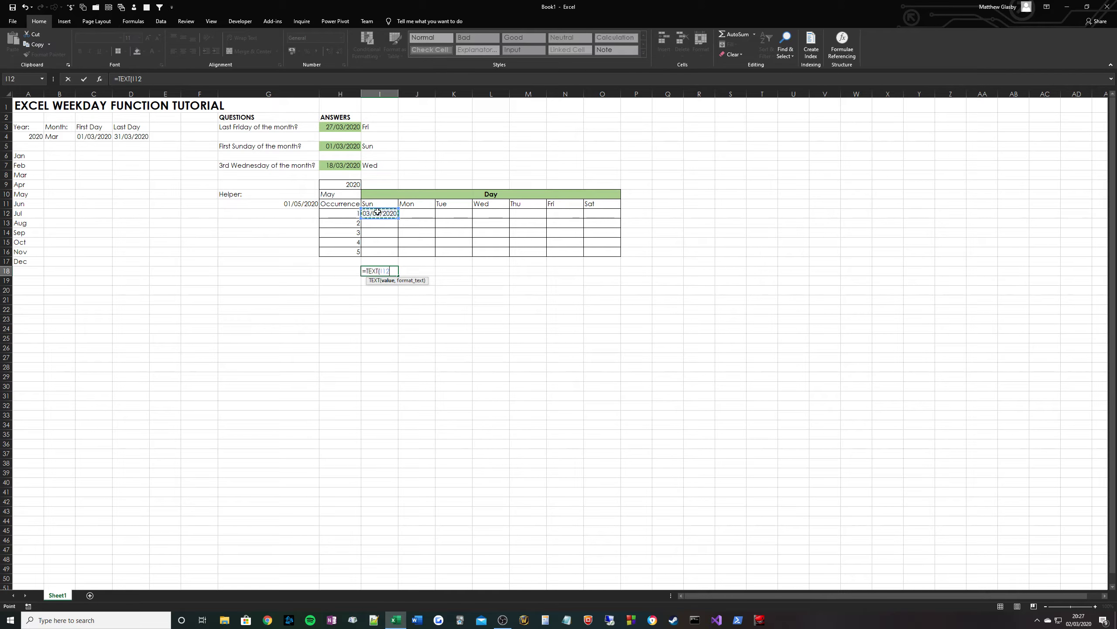
type(",\"ddd\")")
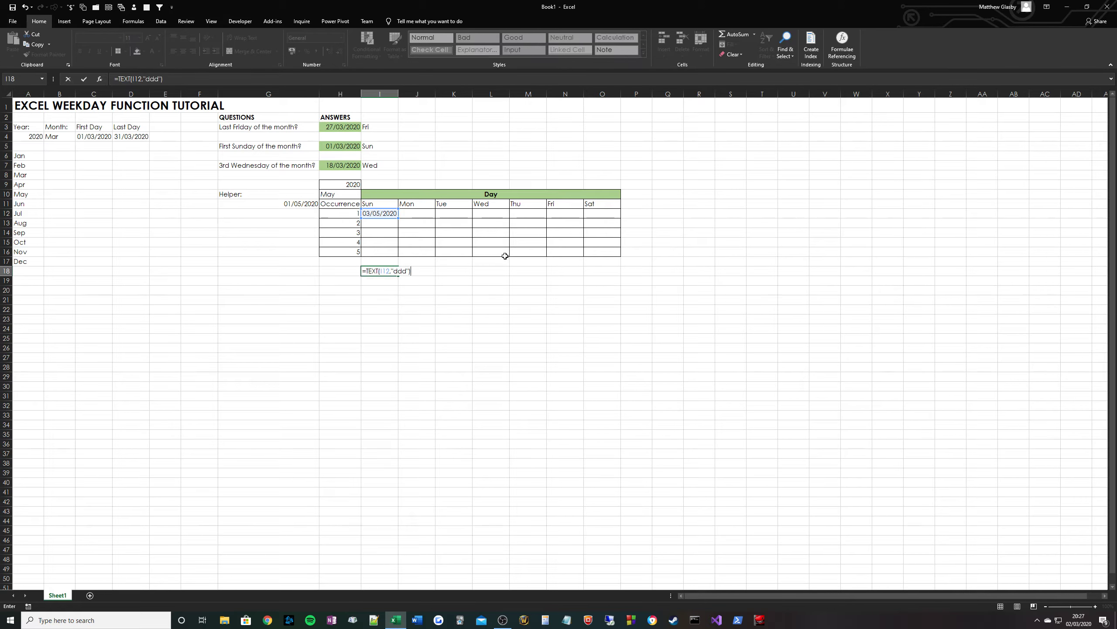
key("ctrl+Return")
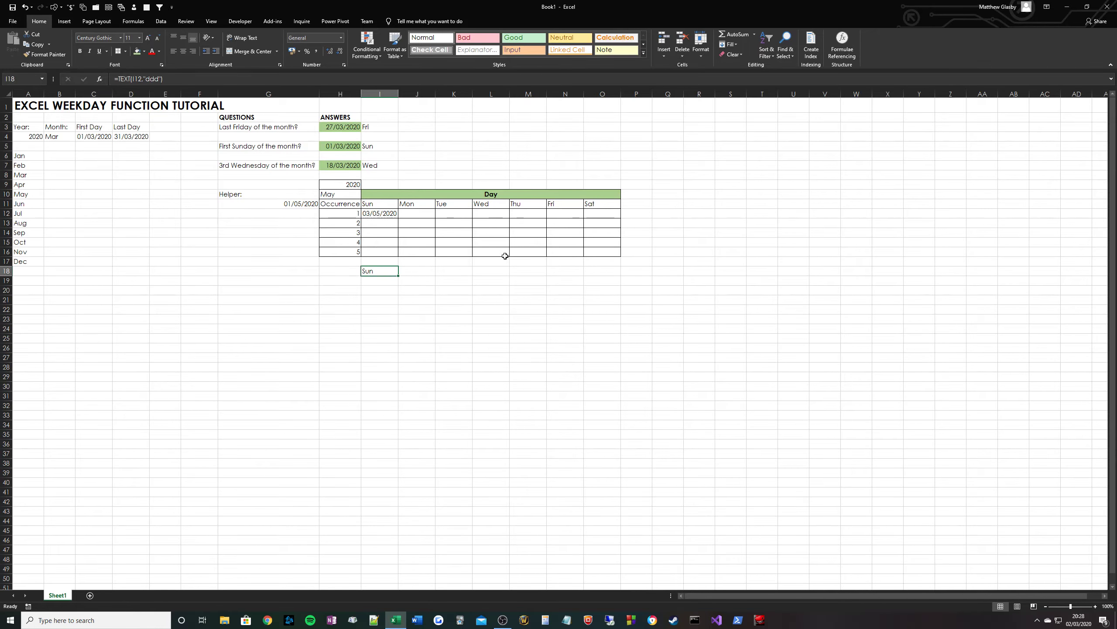
Make both G11 references absolute in the I12 formula, giving =$G$11-WEEKDAY($G$11,11)+7.
left_click(378, 215)
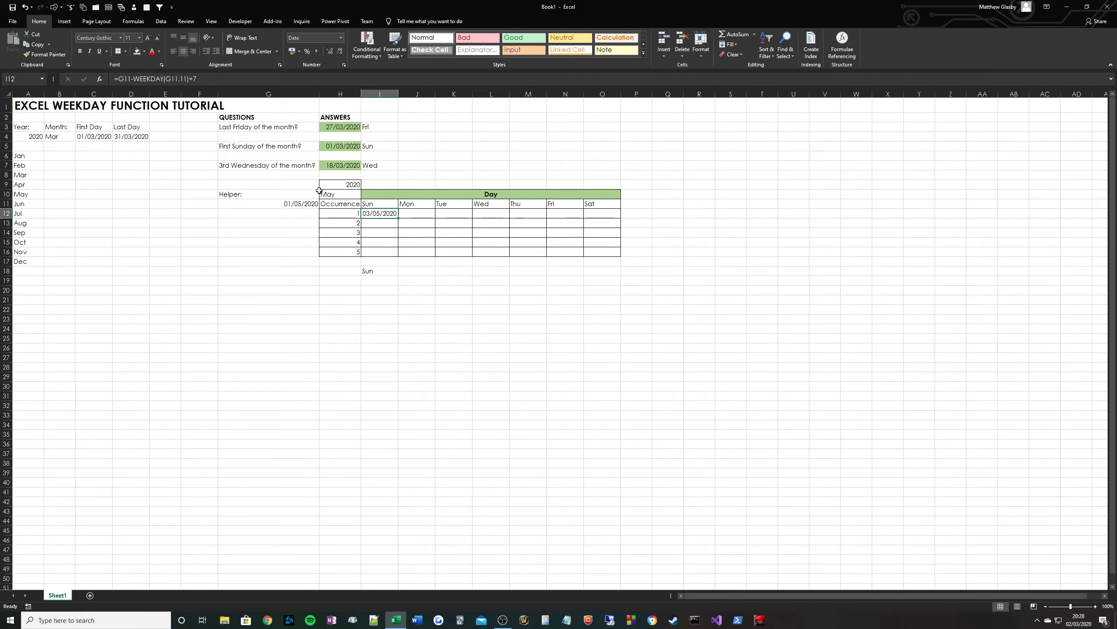
left_click(114, 79)
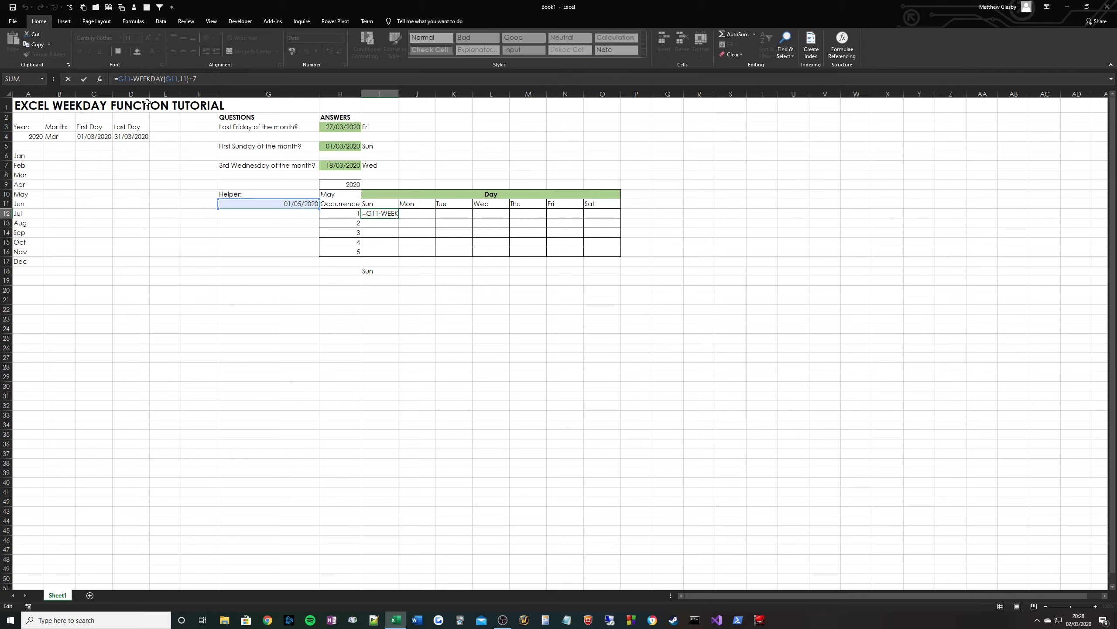
key("F4")
key("Right")
key("Right")
key("Right")
key("Right")
key("Right")
key("Right")
key("Right")
key("Right")
key("Right")
key("Right")
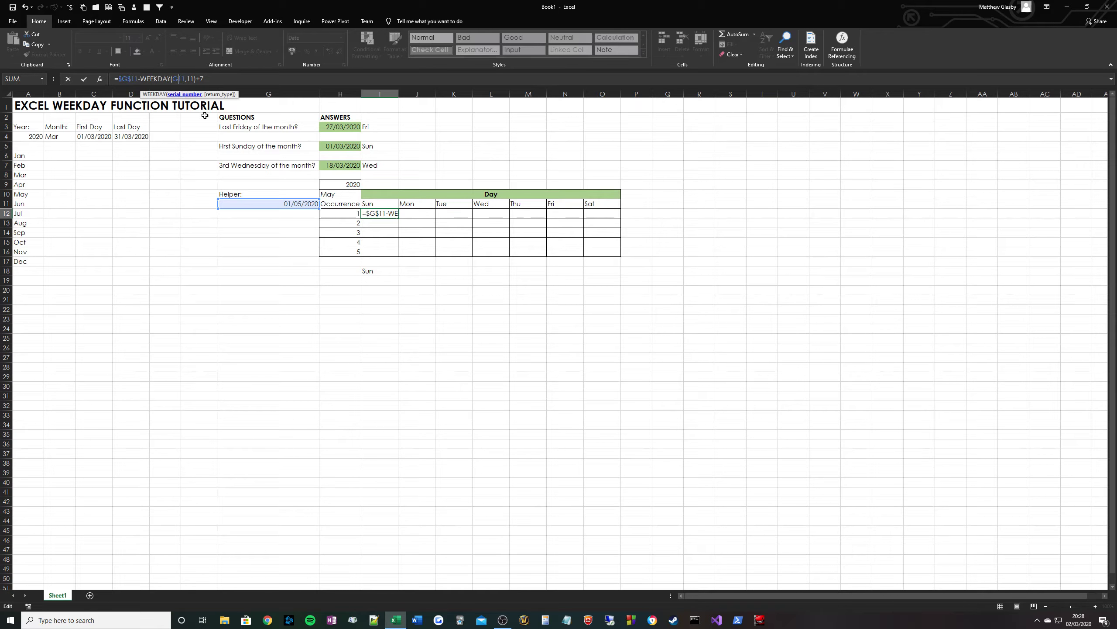
key("F4")
key("ctrl+Return")
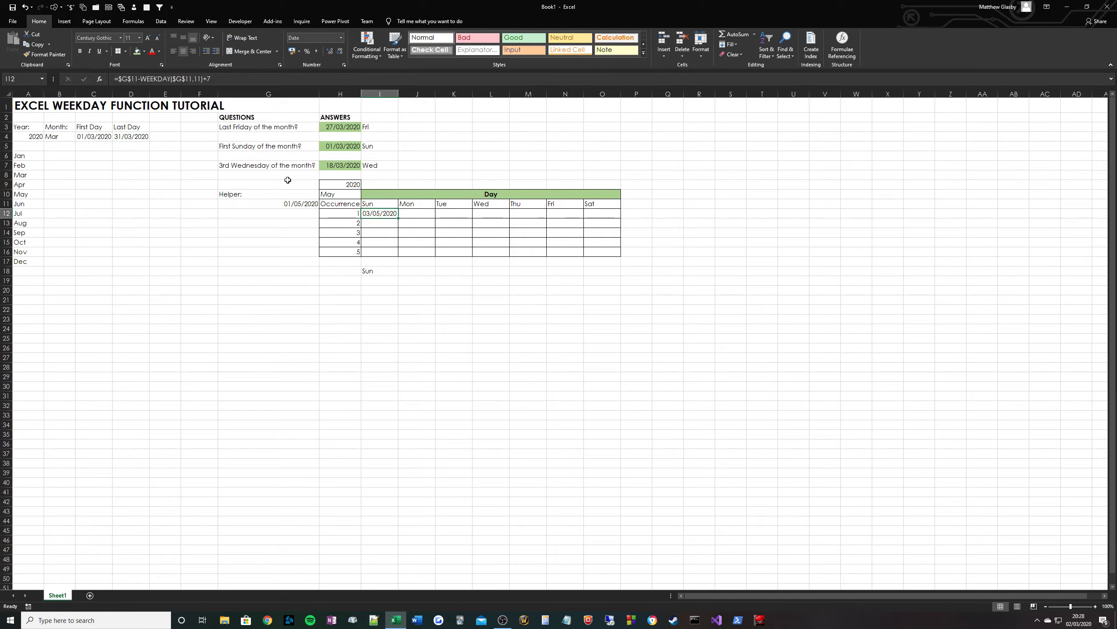
Copy the I12 formula down the Sunday column to I13:I16.
key("ctrl+c")
left_click_drag(379, 224, 380, 253)
key("ctrl+v")
key("Escape")
left_click(384, 214)
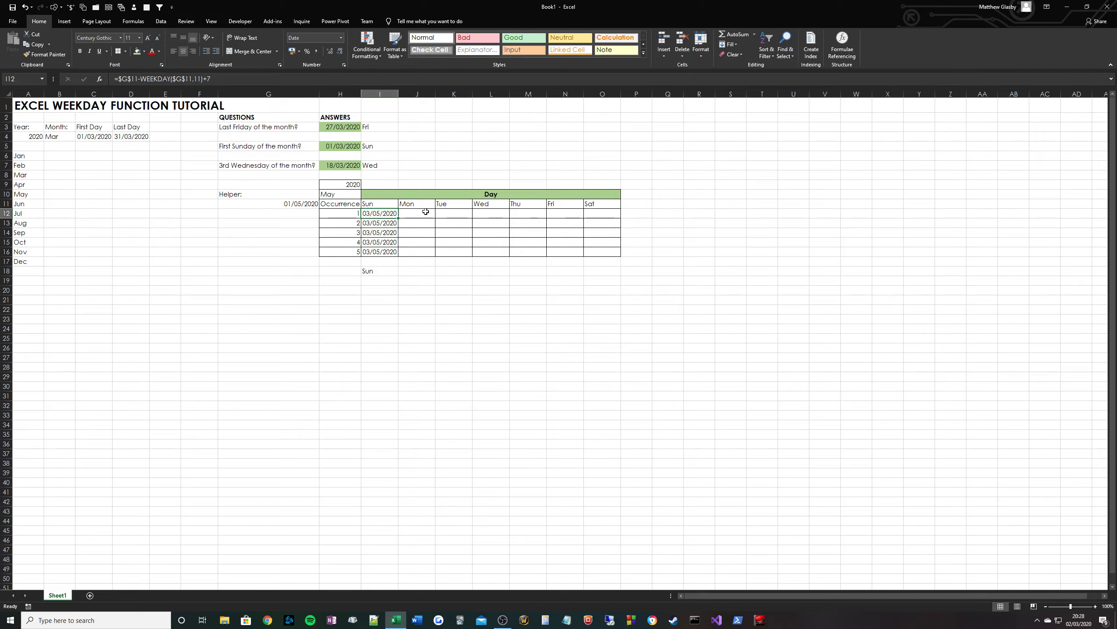
Replace the final 7 in the I12 formula with (7*$H12) so the date depends on the occurrence number.
mouse_move(373, 223)
left_mouse_down()
mouse_move(343, 223)
mouse_move(371, 224)
left_mouse_up()
left_click(371, 213)
left_click(244, 80)
key("BackSpace")
type("(7*")
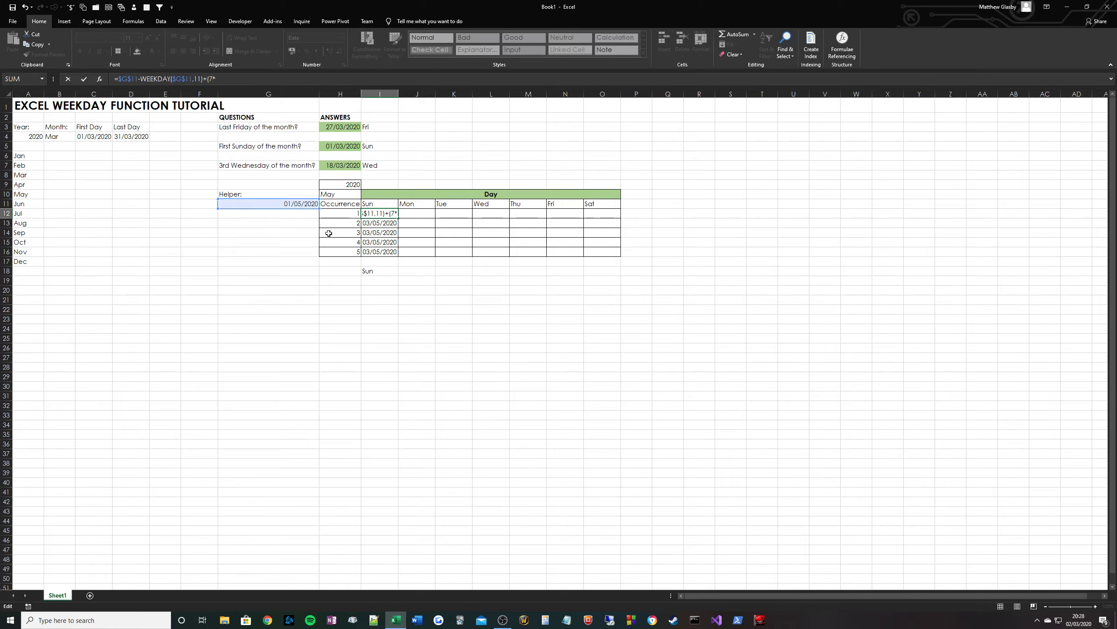
left_click(340, 213)
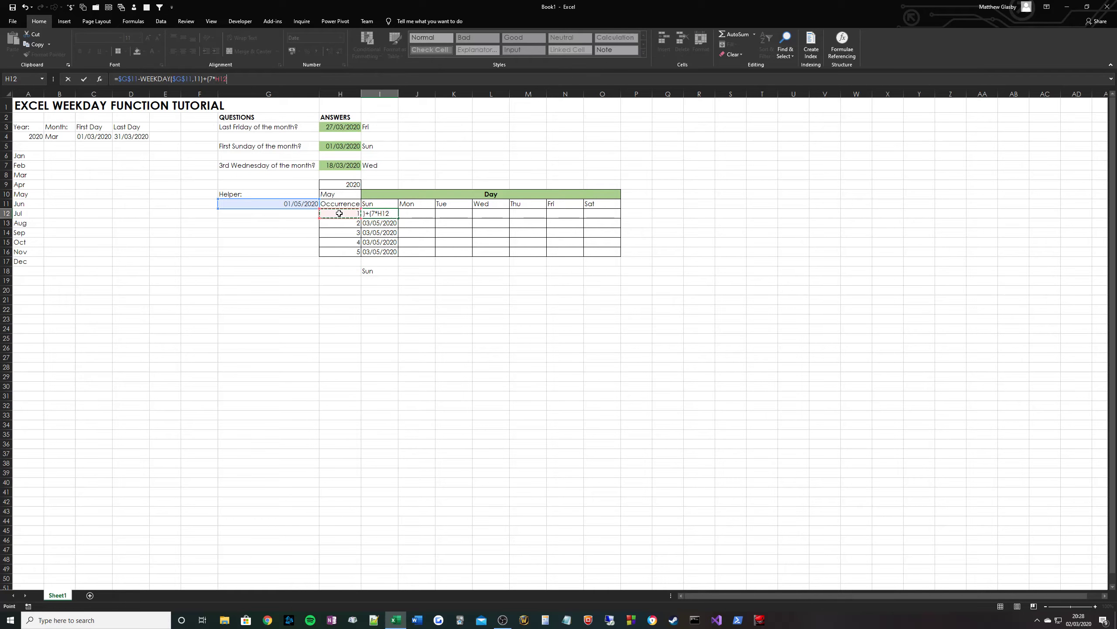
left_click(217, 81)
type("$")
left_click(230, 78)
key("ctrl+Return")
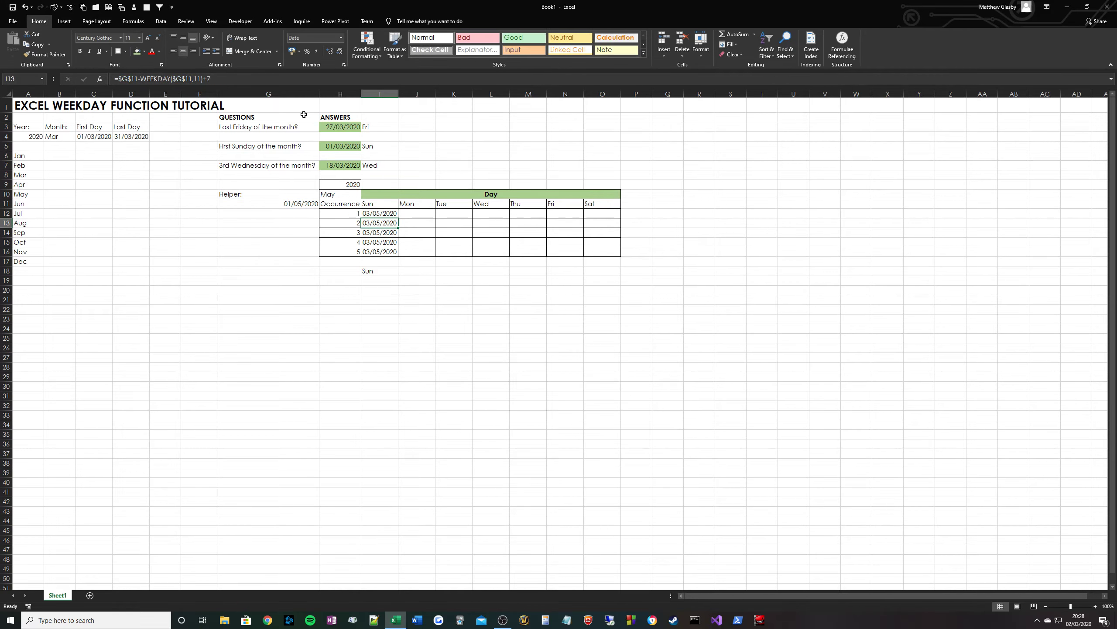
Fill the Sunday column through I16 with the occurrence-based formula from I12.
key("shift+Down")
key("ctrl+c")
key("shift+Down")
key("shift+Down")
key("shift+Down")
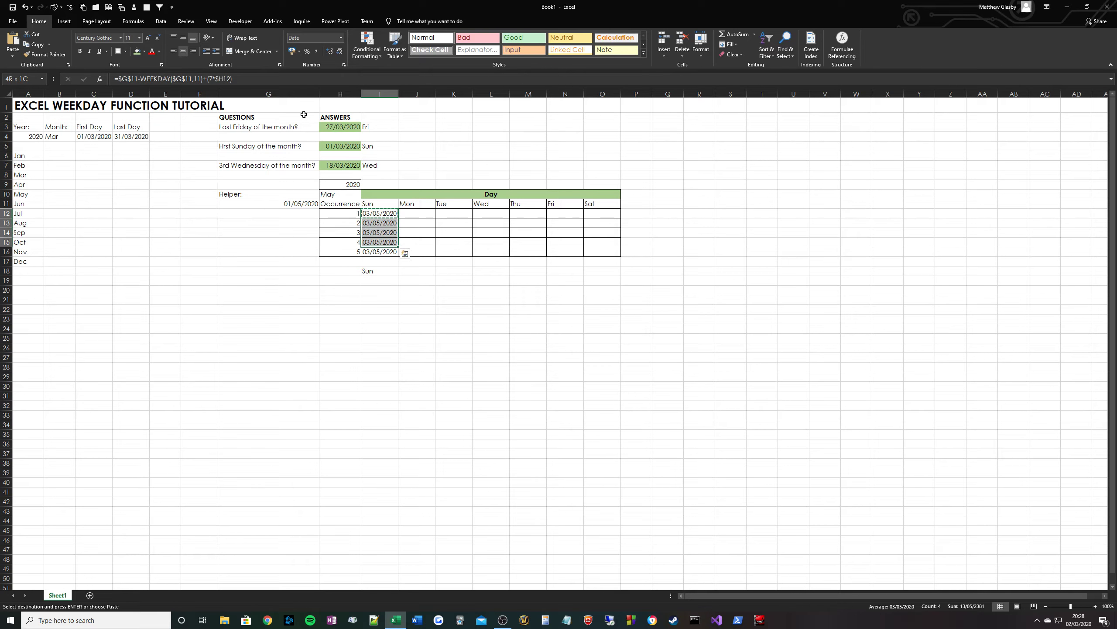
key("ctrl+v")
key("Escape")
key("Down")
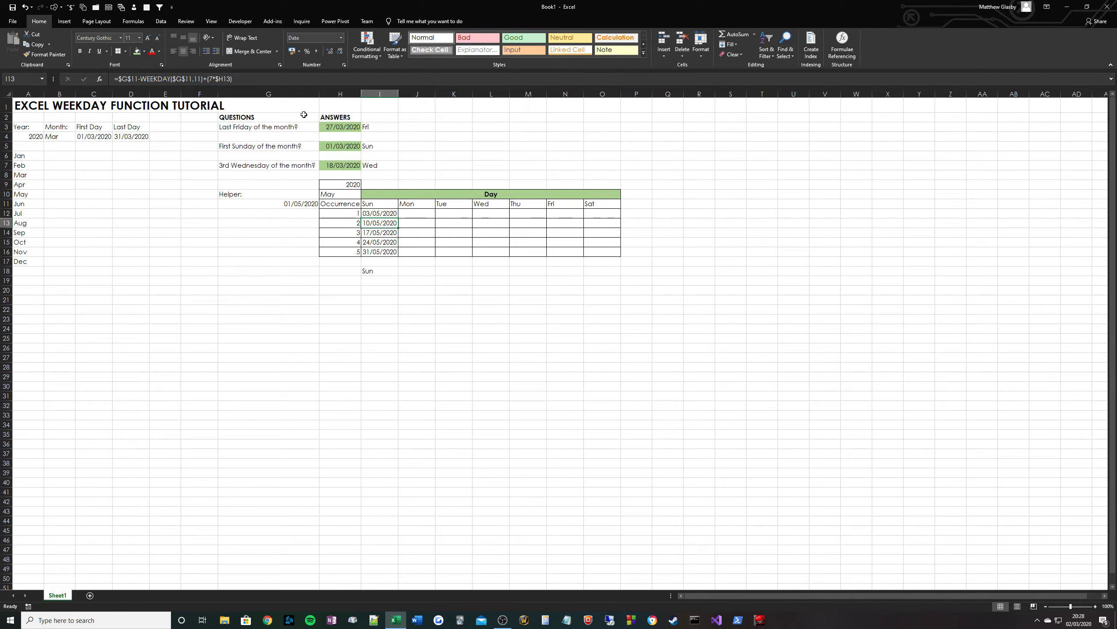
Copy the I12 formula to J12 and replace its WEEKDAY return type with 10+COLUMNS($I:J).
key("Up")
key("ctrl+c")
left_click(429, 215)
key("ctrl+v")
key("Escape")
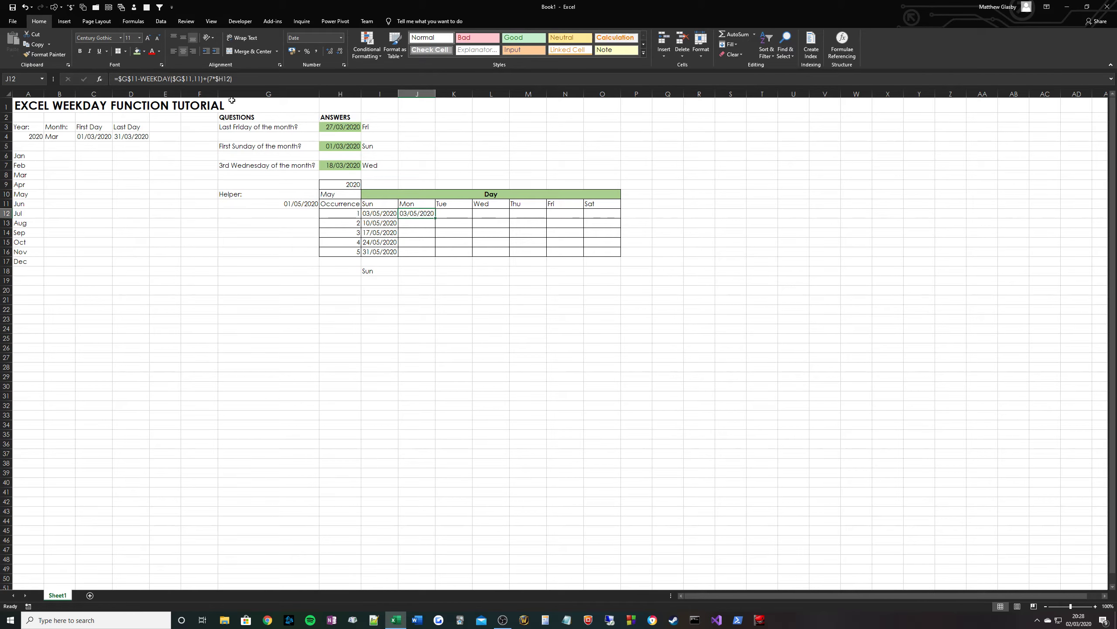
left_click(195, 80)
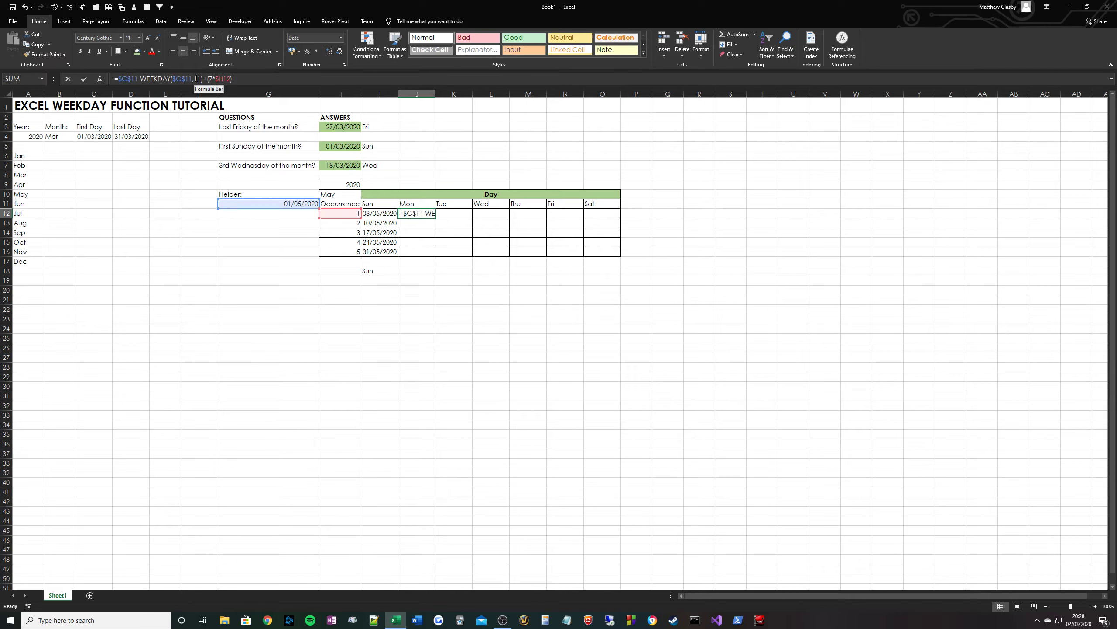
key("Delete")
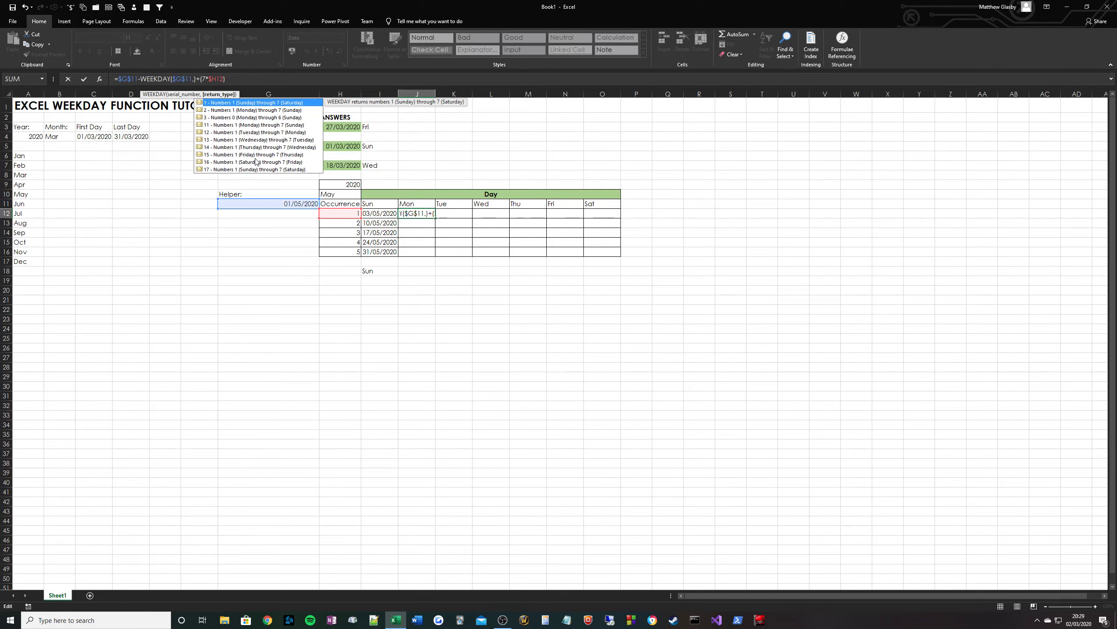
type("10+COLUMNS")
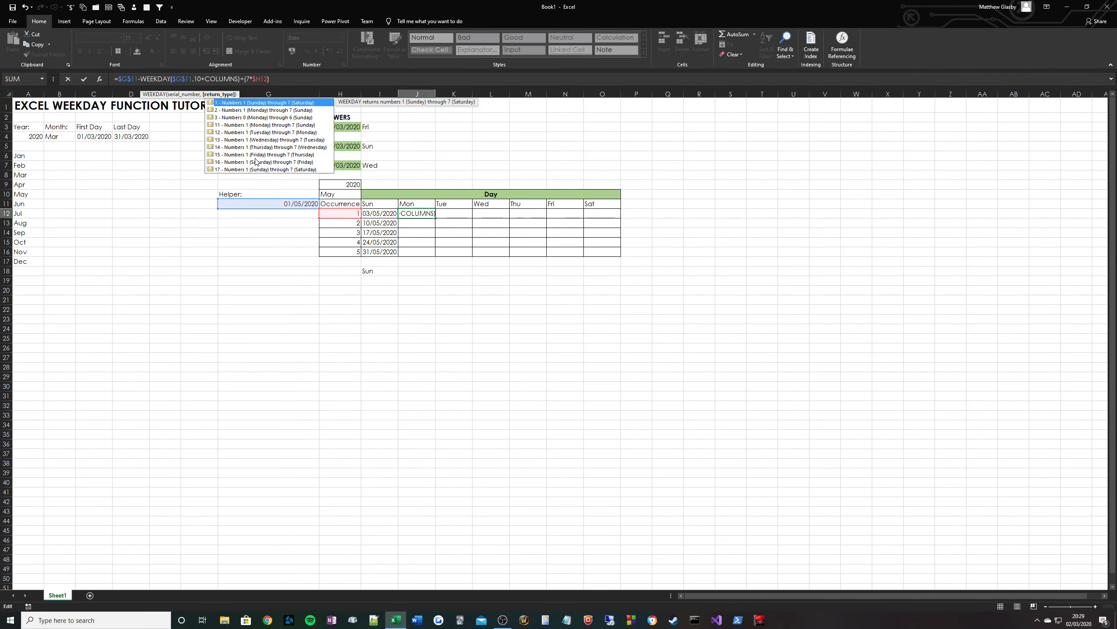
type("(")
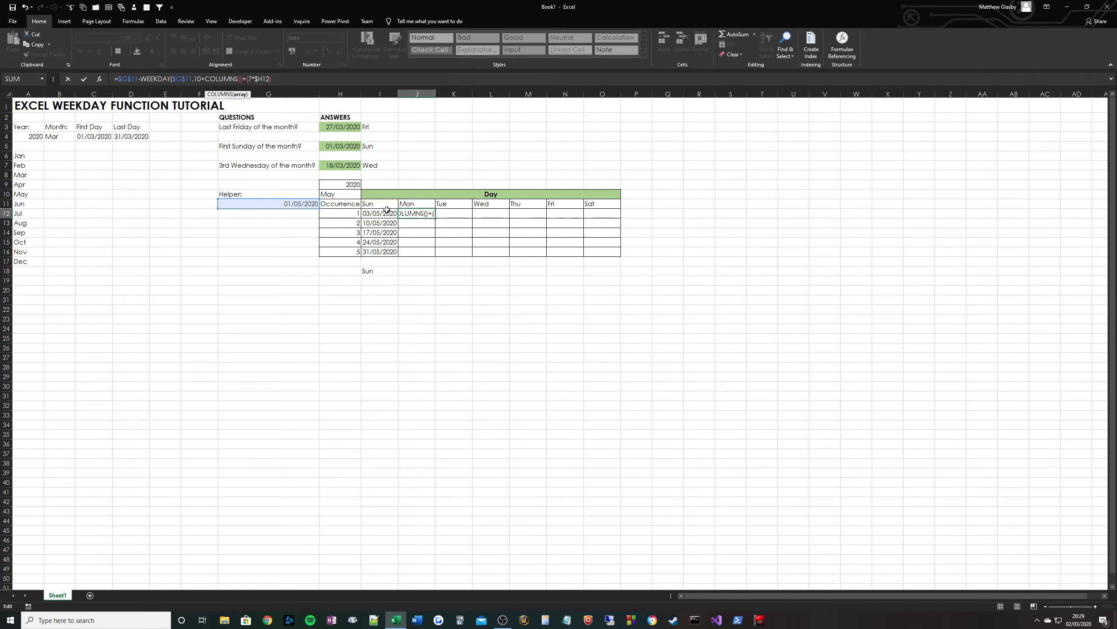
type("$I:J)")
key("ctrl+Return")
Copy the J12 formula across the whole helper table range I12:O16.
key("ctrl+c")
left_click_drag(380, 213, 603, 252)
key("Return")
Copy the I18 weekday check across J18:O18 and compare each result with its column heading.
left_click(369, 274)
key("ctrl+c")
left_click_drag(414, 271, 614, 273)
key("Return")
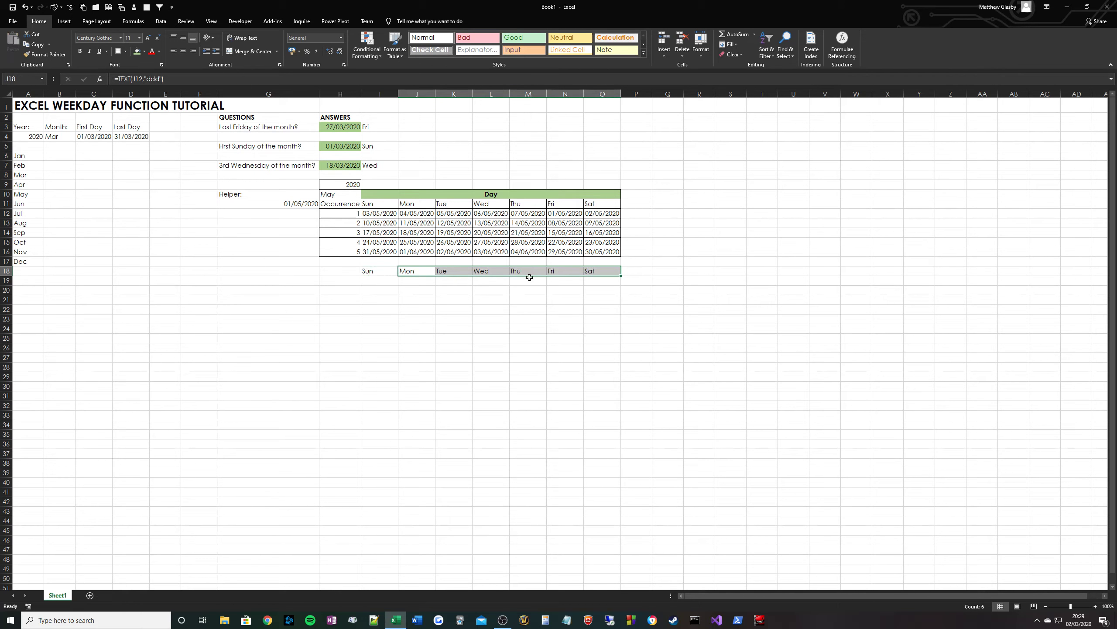
left_click(422, 275)
left_click(453, 272)
left_click(490, 272)
left_click(528, 271)
left_click(566, 271)
left_click(594, 270)
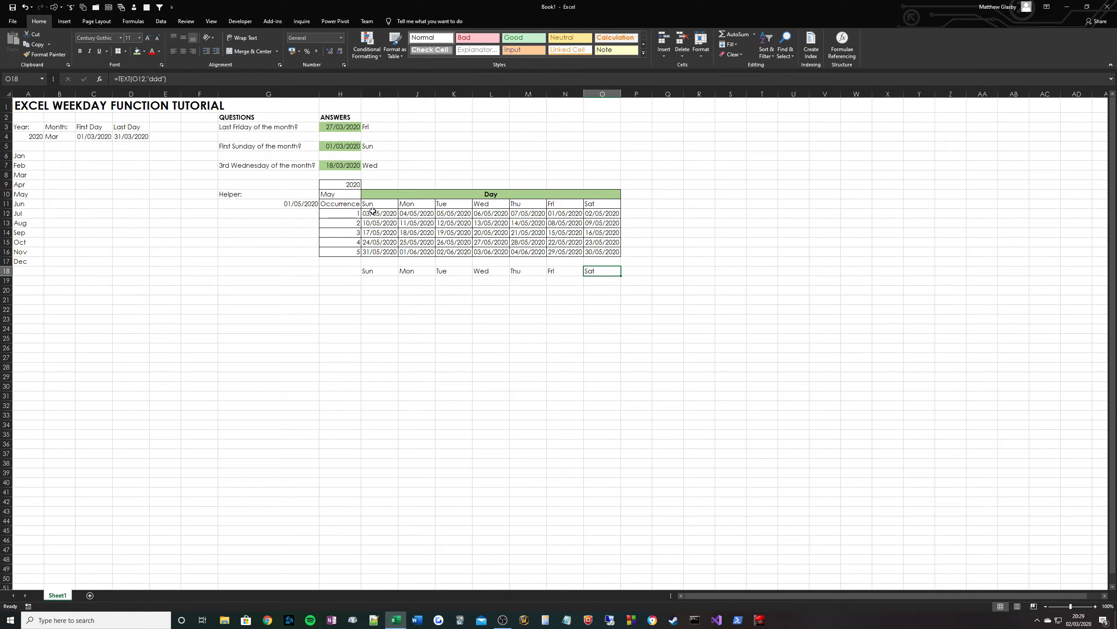
Format I12:O16 with a custom day-only number format without leading zeros and centre the values.
left_click_drag(373, 213, 605, 253)
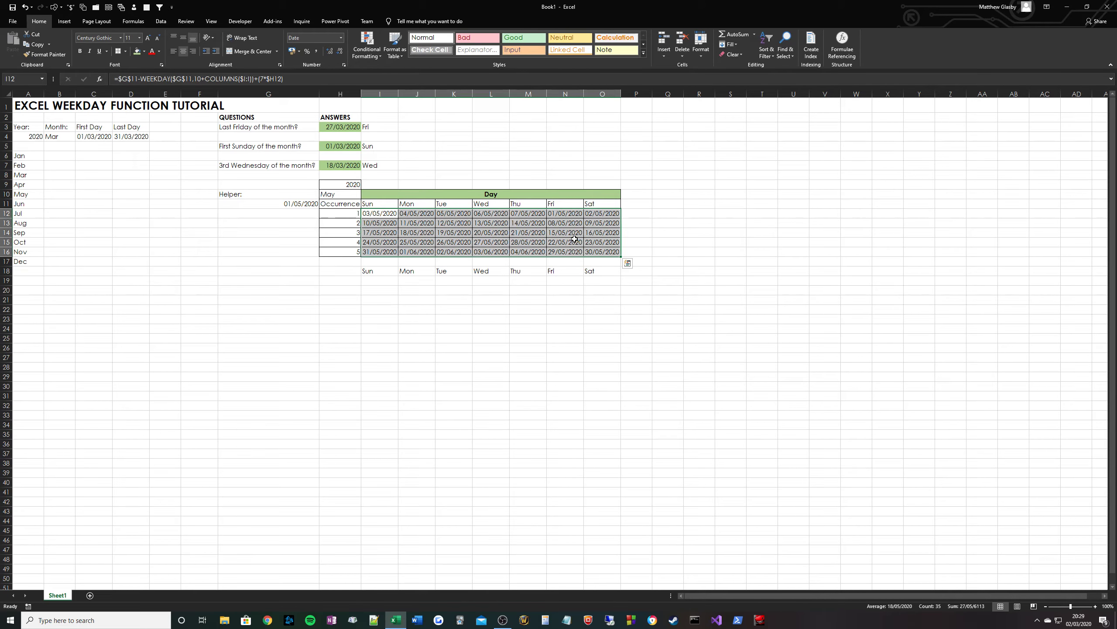
key("ctrl+1")
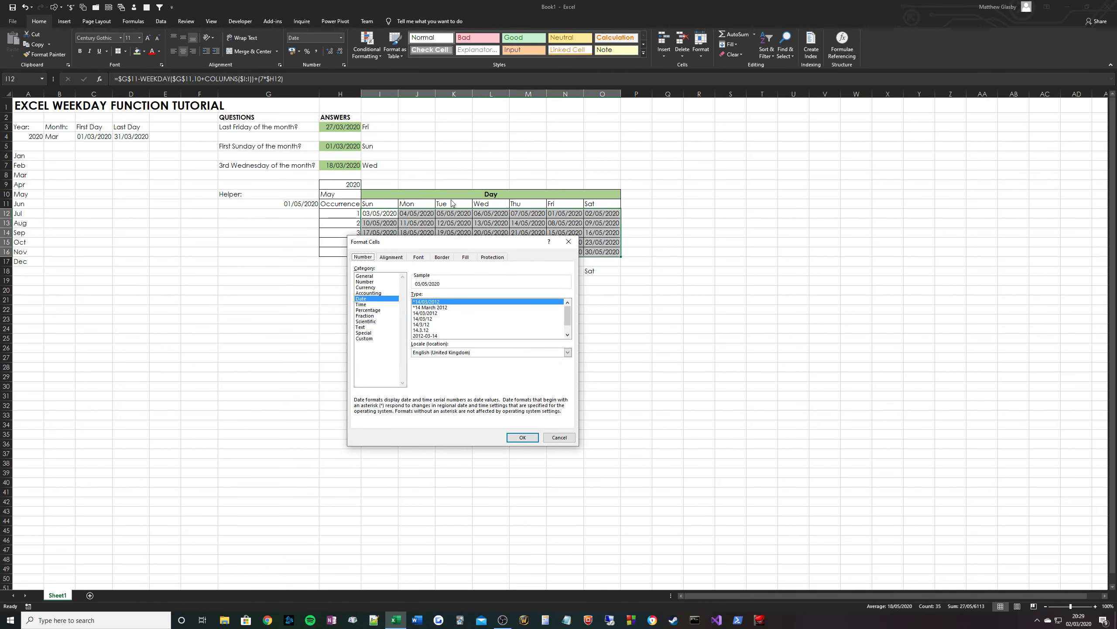
left_click(559, 437)
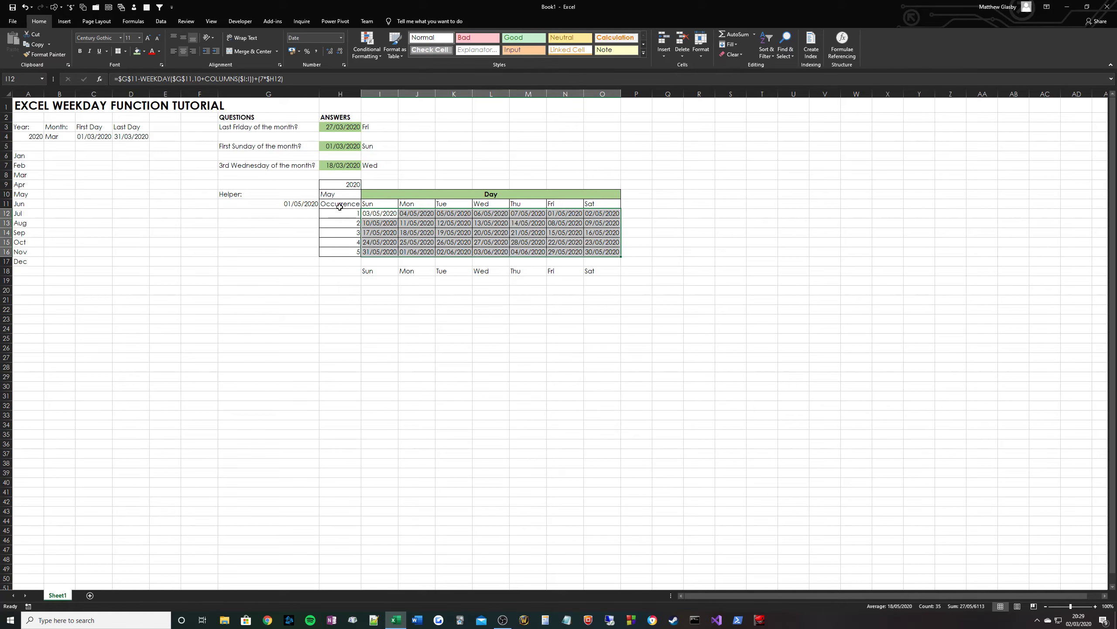
key("ctrl+1")
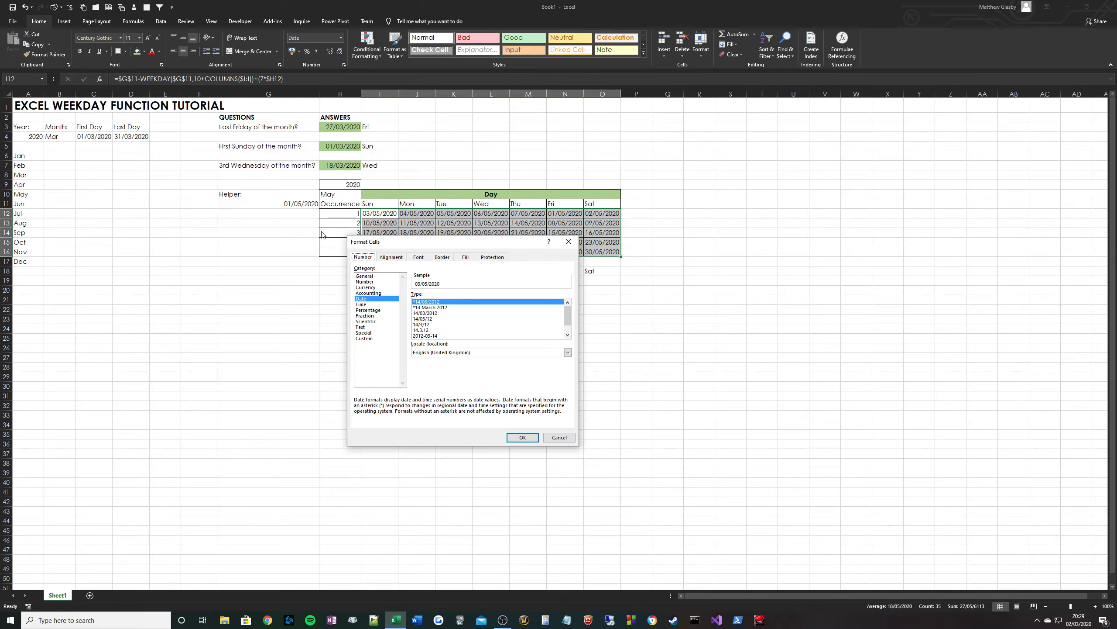
left_click(374, 339)
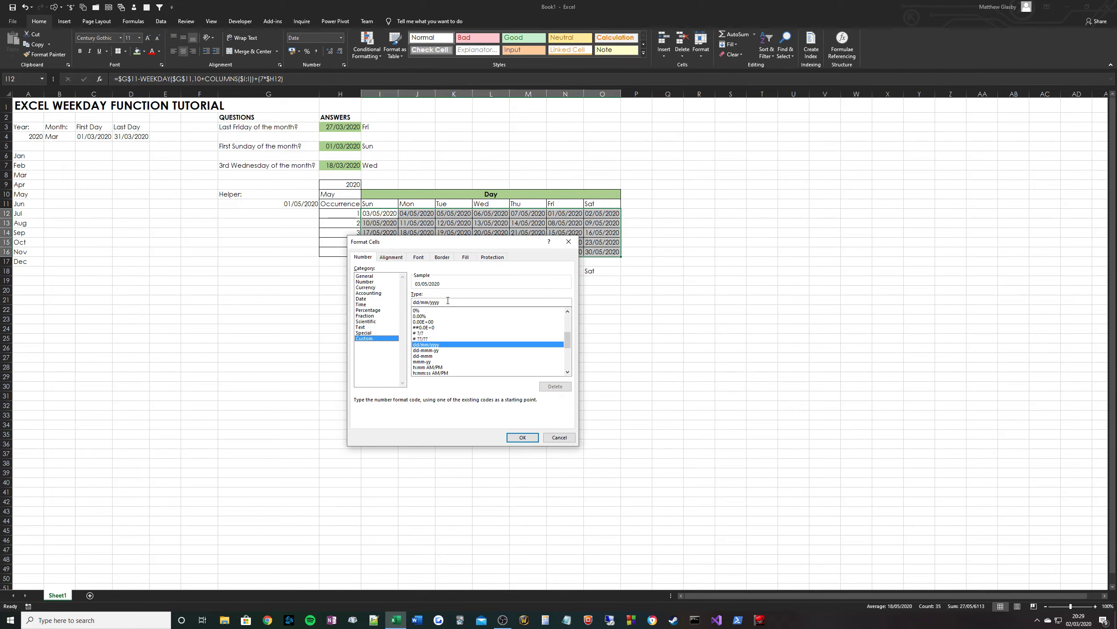
left_click_drag(436, 303, 414, 303)
type("dd")
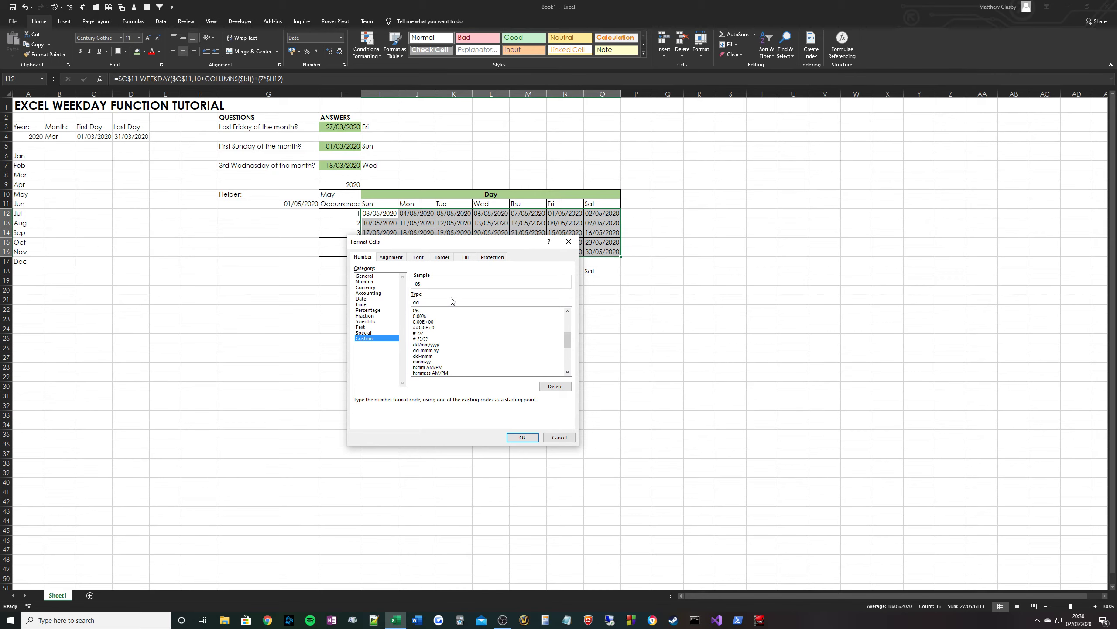
left_click(522, 436)
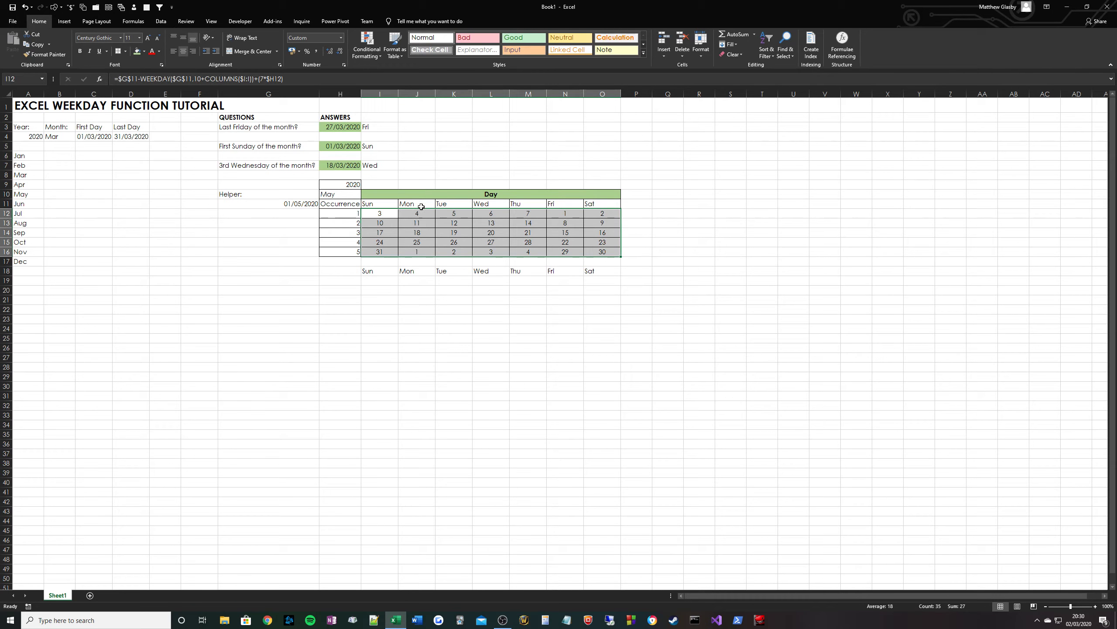
Centre the weekday headings in I11:O11 and clear the weekday check formulas in I18:O18.
left_click_drag(366, 204, 597, 205)
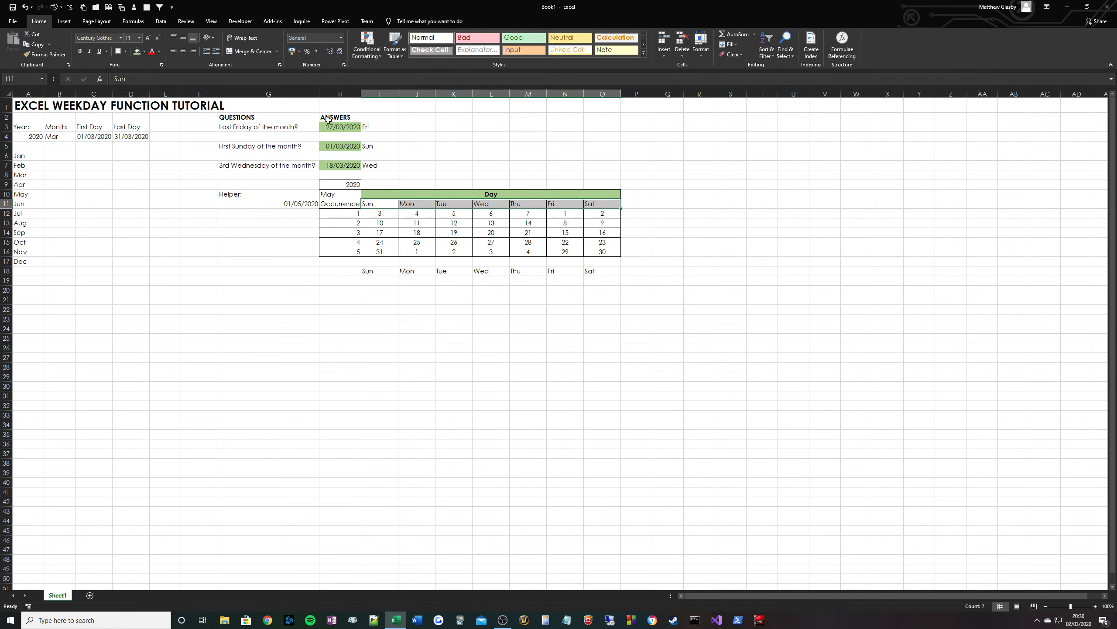
left_click(183, 52)
left_click(500, 262)
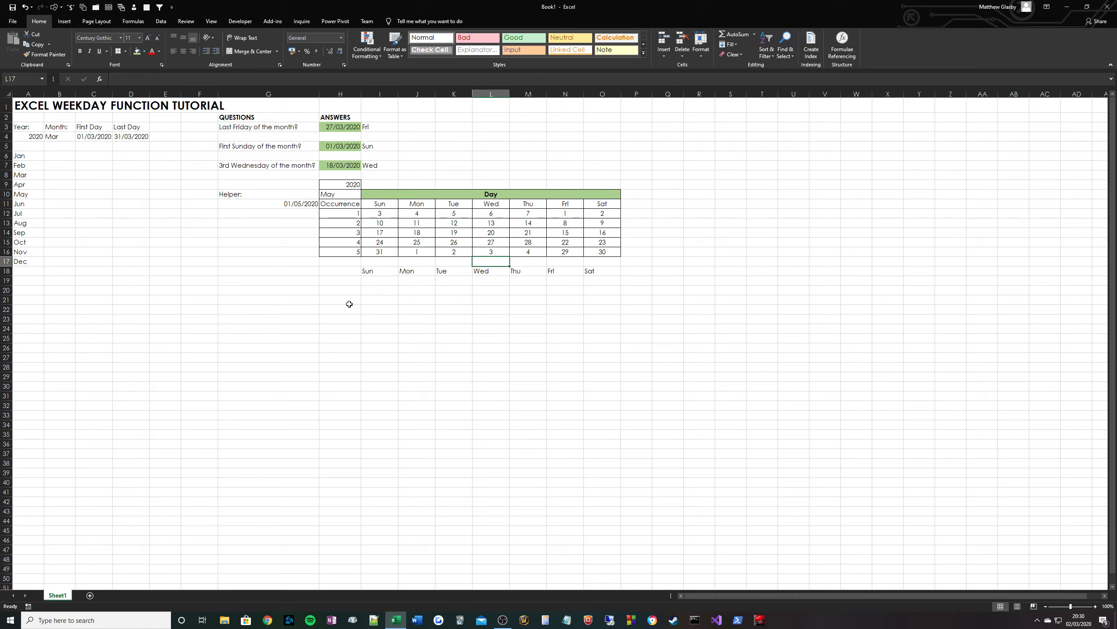
left_click_drag(378, 271, 601, 271)
key("Delete")
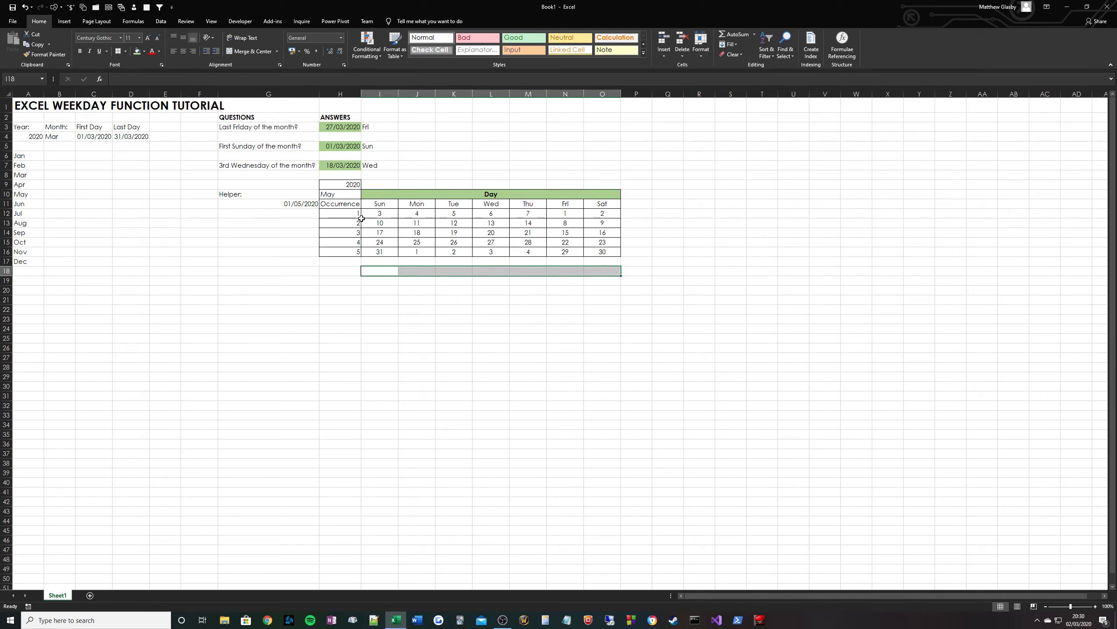
Examine the helper table's days, especially the fifth occurrences in J16:M16 and the first occurrences in I12:O12.
left_click_drag(363, 215, 608, 258)
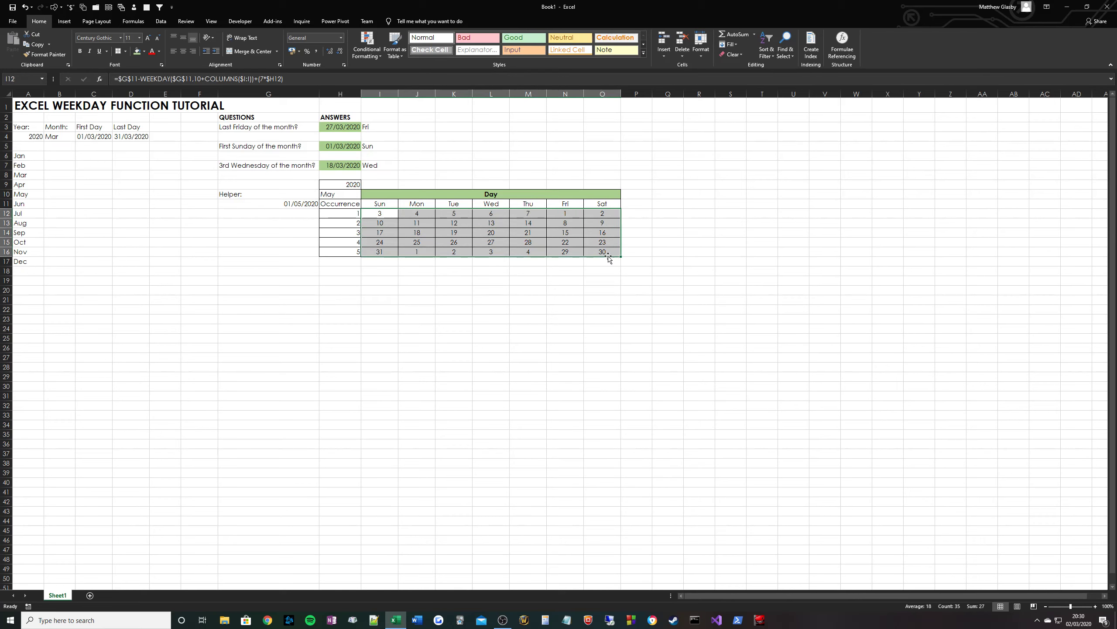
left_click_drag(418, 252, 541, 250)
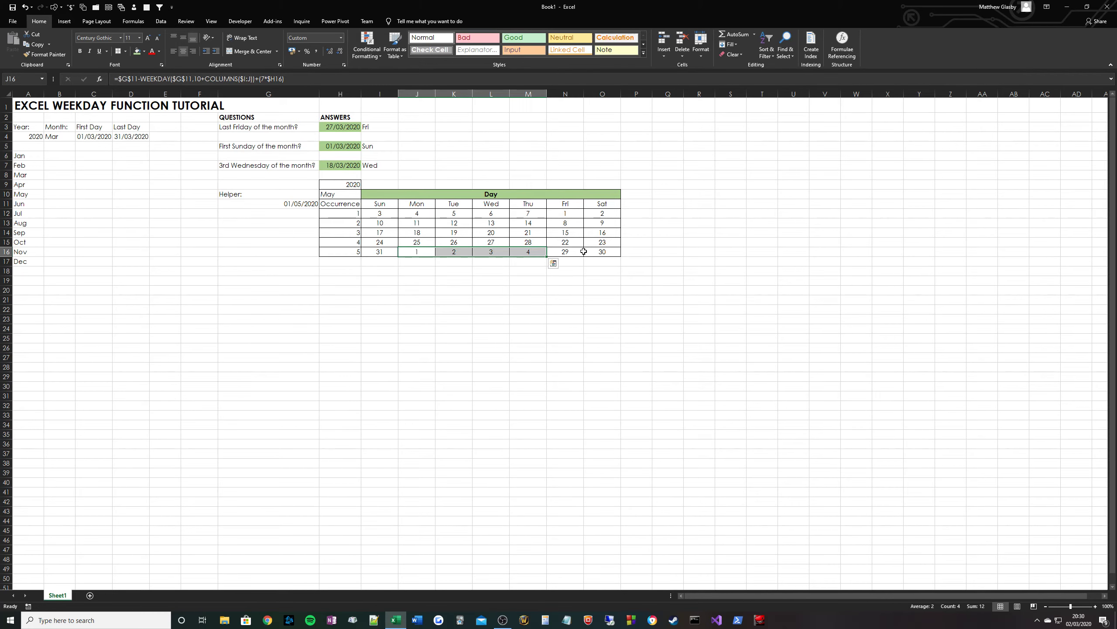
left_click(578, 252)
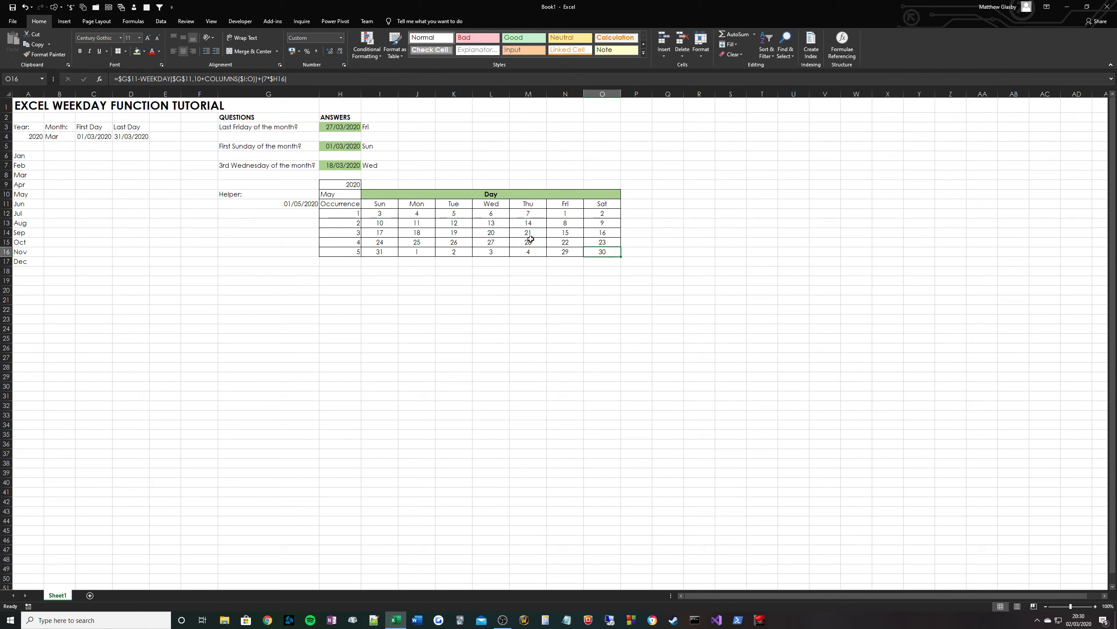
left_click_drag(380, 213, 600, 213)
left_click(520, 215)
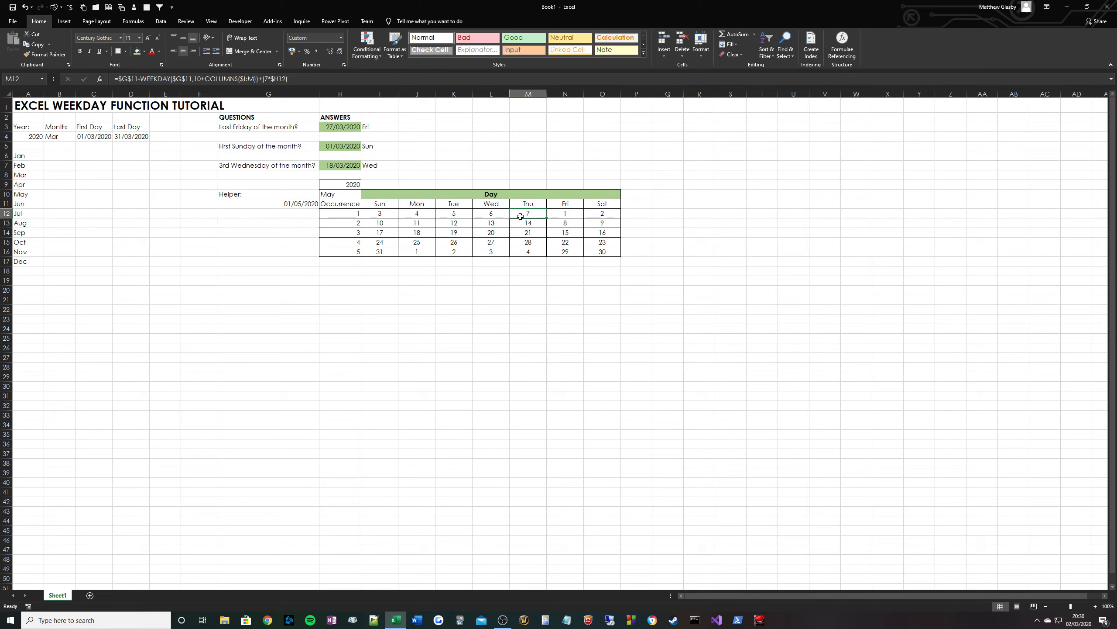
Compare the Thursday days in M12:M15 with the fifth-occurrence row, checking which of its days belong to another month.
left_click_drag(520, 213, 527, 242)
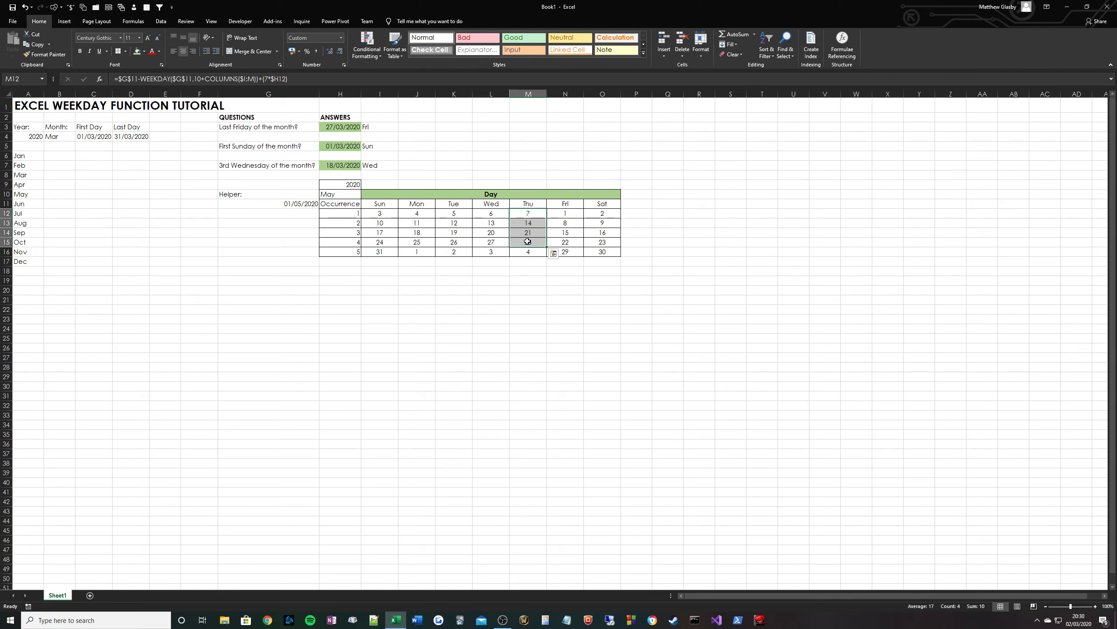
left_click(528, 241)
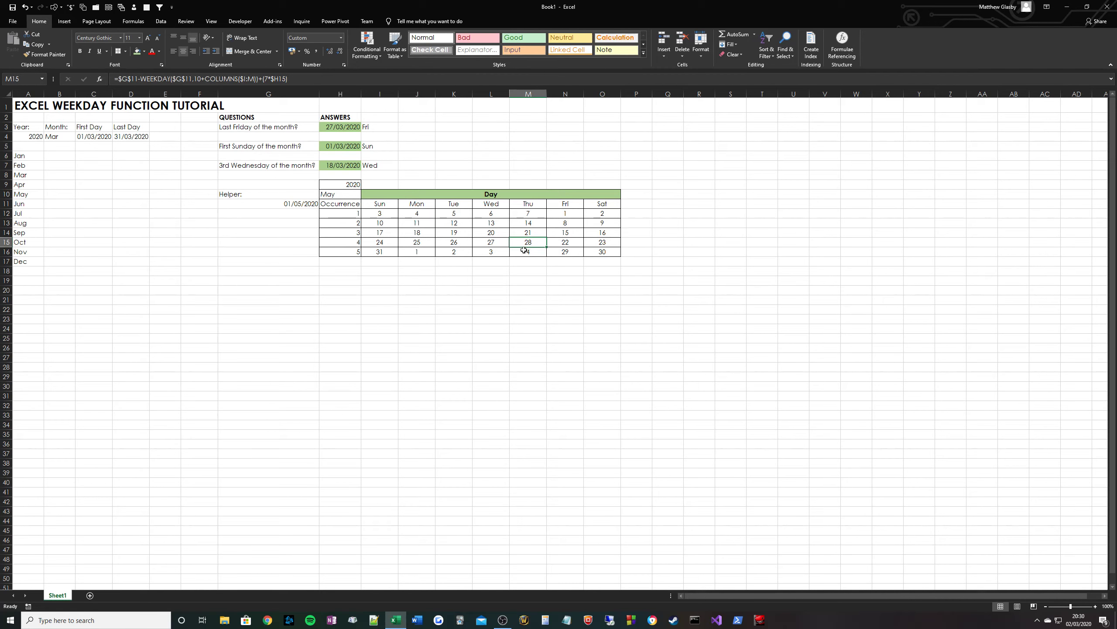
mouse_move(589, 243)
left_mouse_down()
mouse_move(381, 242)
mouse_move(381, 213)
mouse_move(602, 250)
left_mouse_up()
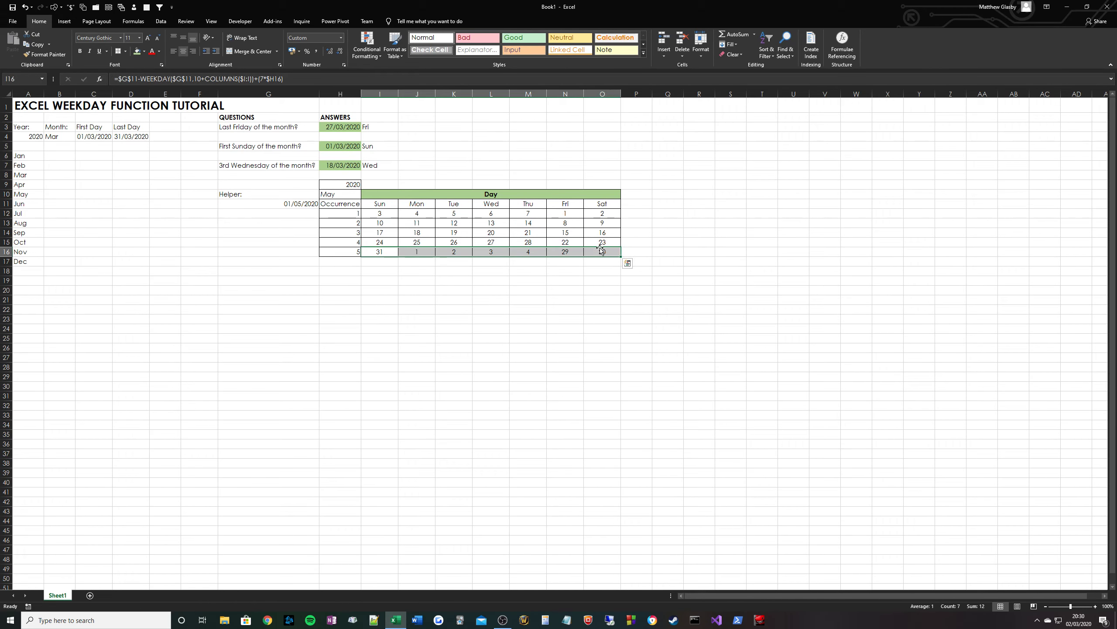
left_click_drag(418, 251, 527, 252)
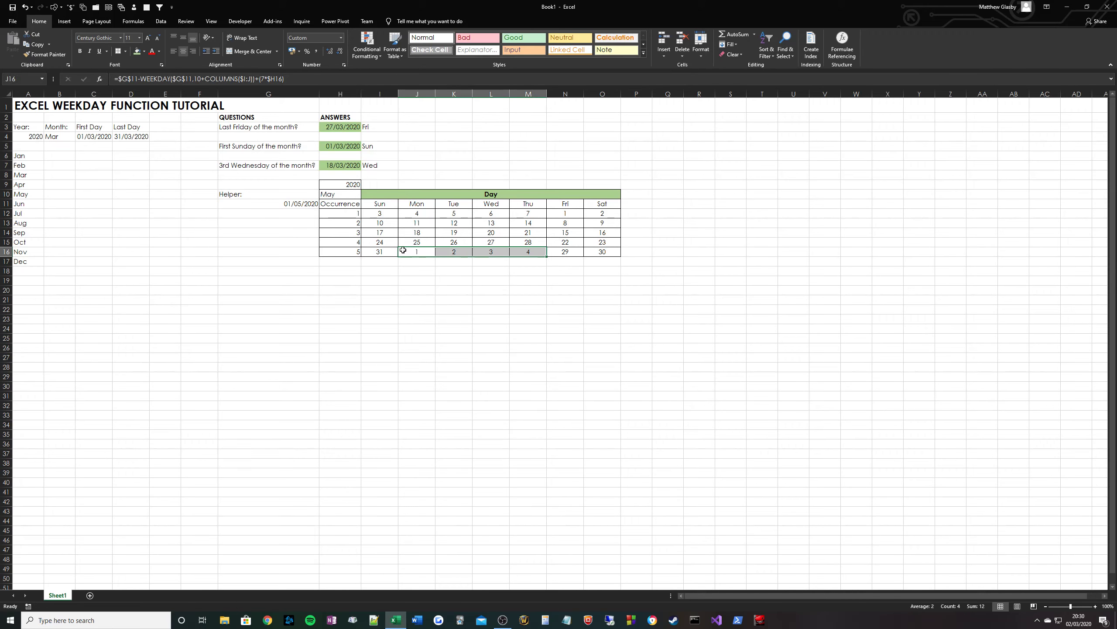
Create a formula-based conditional formatting rule for I16:O16 using =MONTH($G$11)<>MONTH(I$16).
left_click_drag(374, 252, 602, 252)
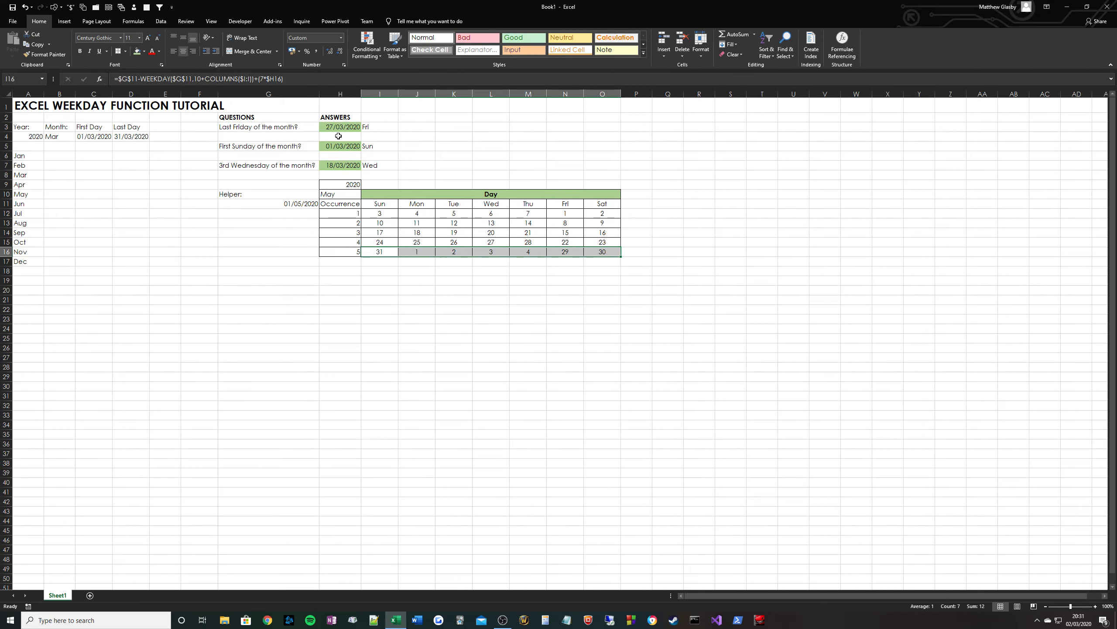
left_click(371, 55)
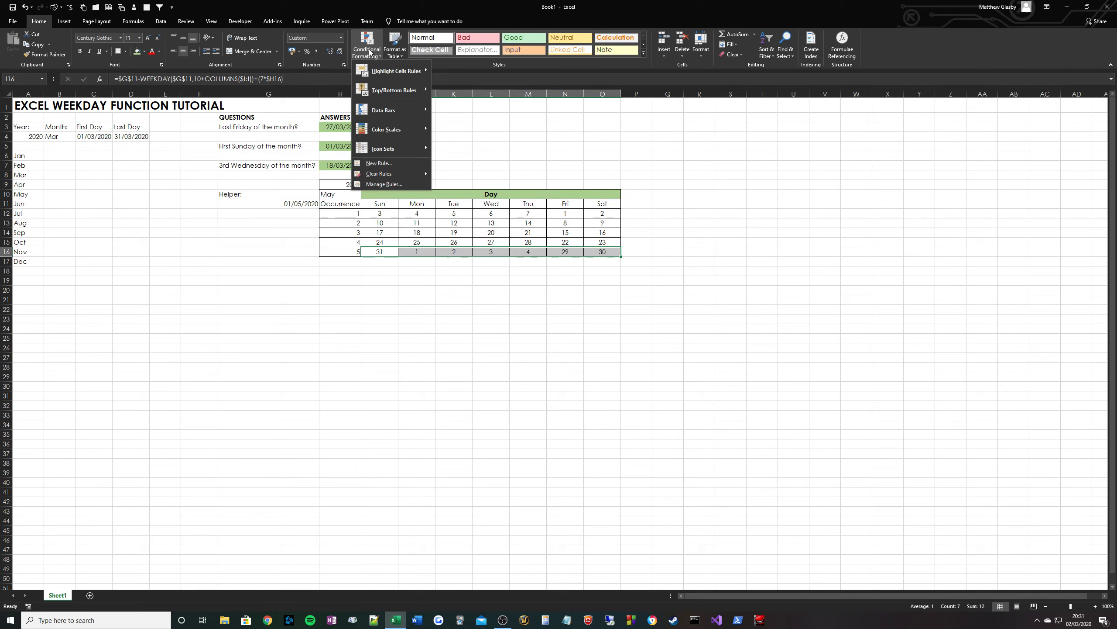
left_click(379, 163)
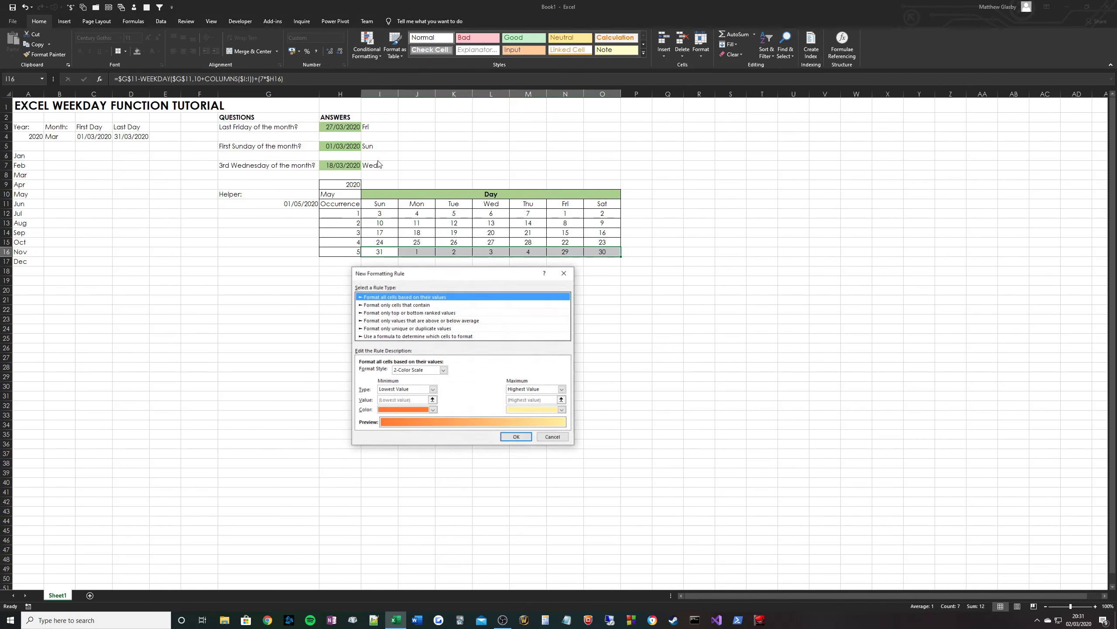
left_click(383, 336)
left_click_drag(447, 276, 728, 225)
left_click(667, 319)
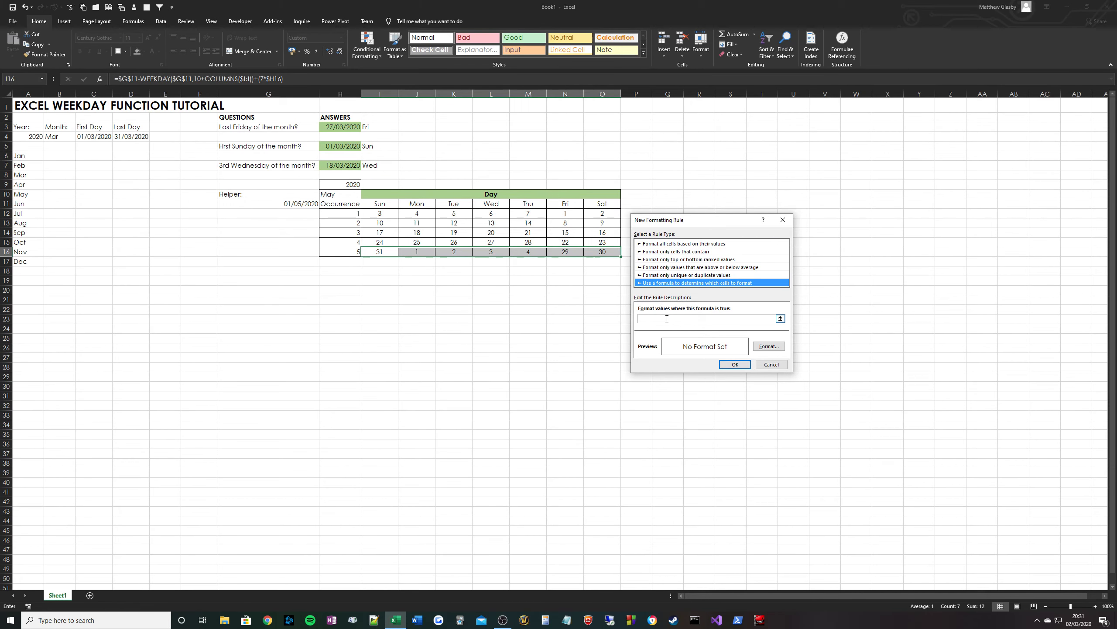
type("=MONTH(")
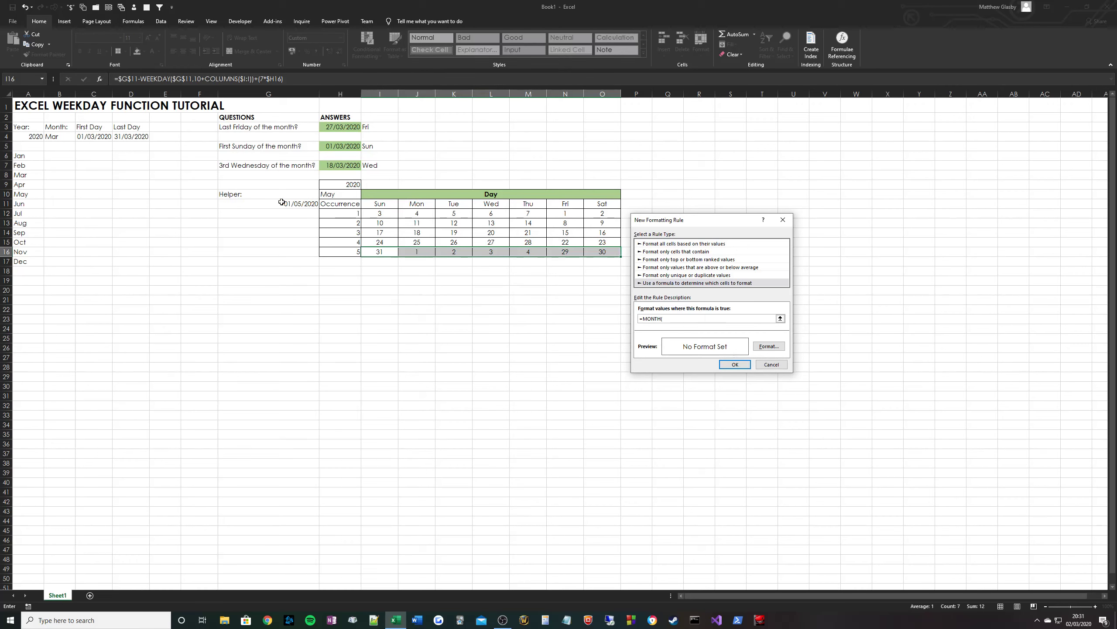
left_click(285, 205)
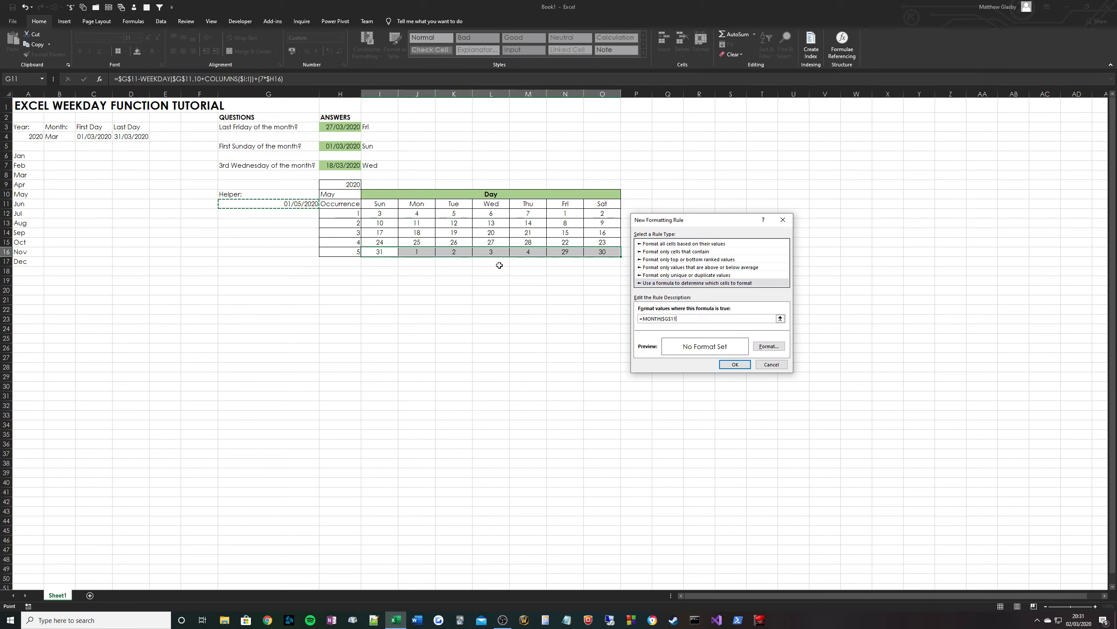
type(")")
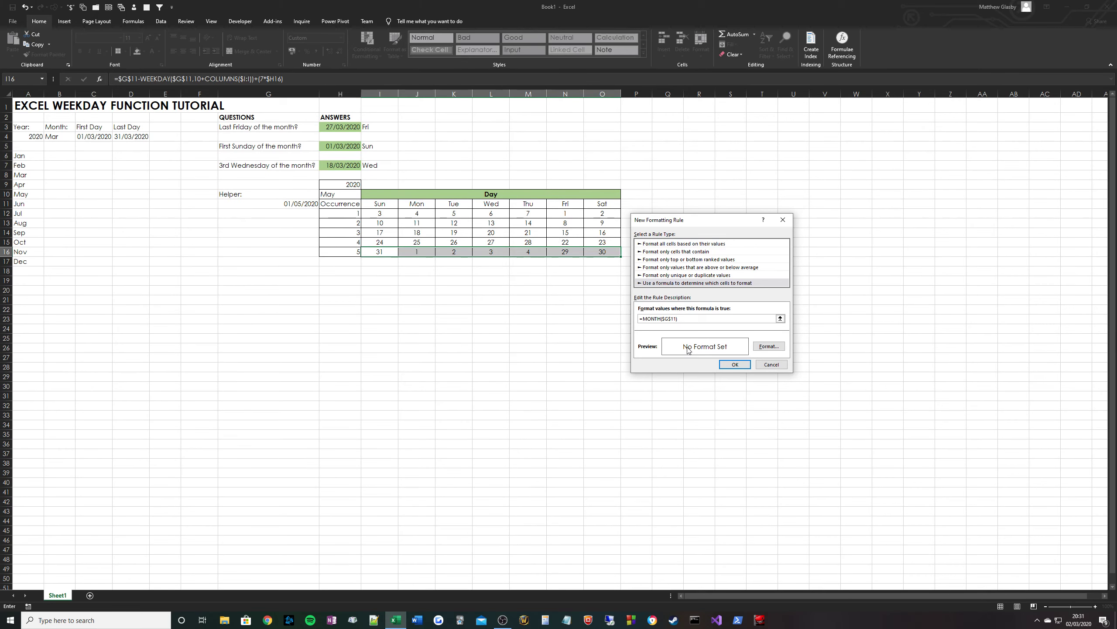
type("<>MONTH(")
left_click(379, 251)
left_click(708, 320)
Give the new rule's format a mid-grey pattern fill with the pattern colour left on Automatic.
left_click(769, 346)
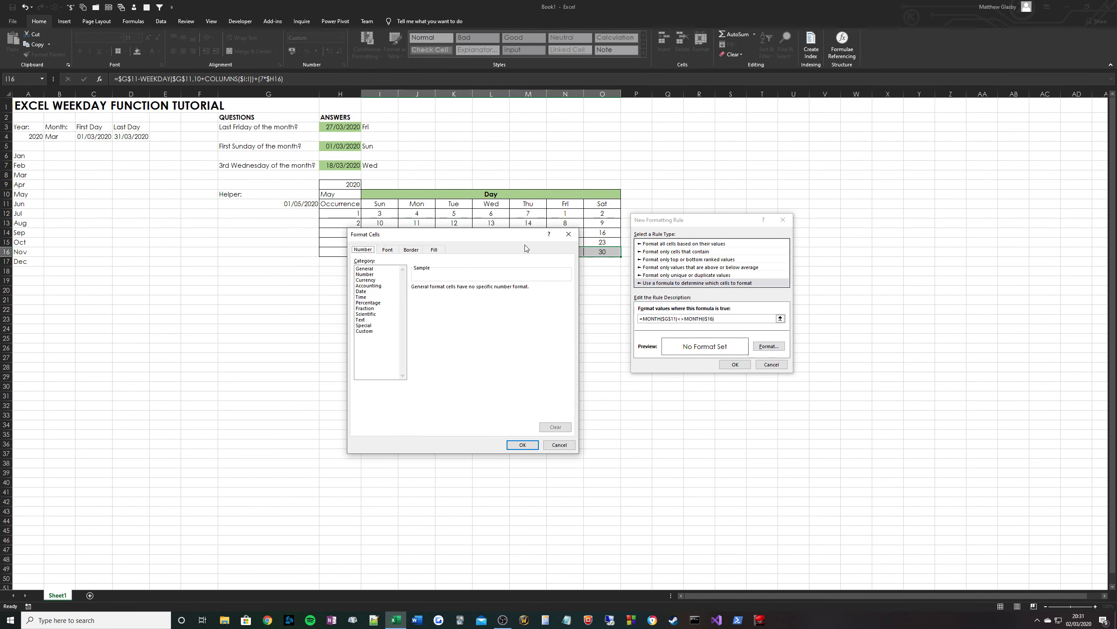
left_click(435, 250)
left_click(473, 287)
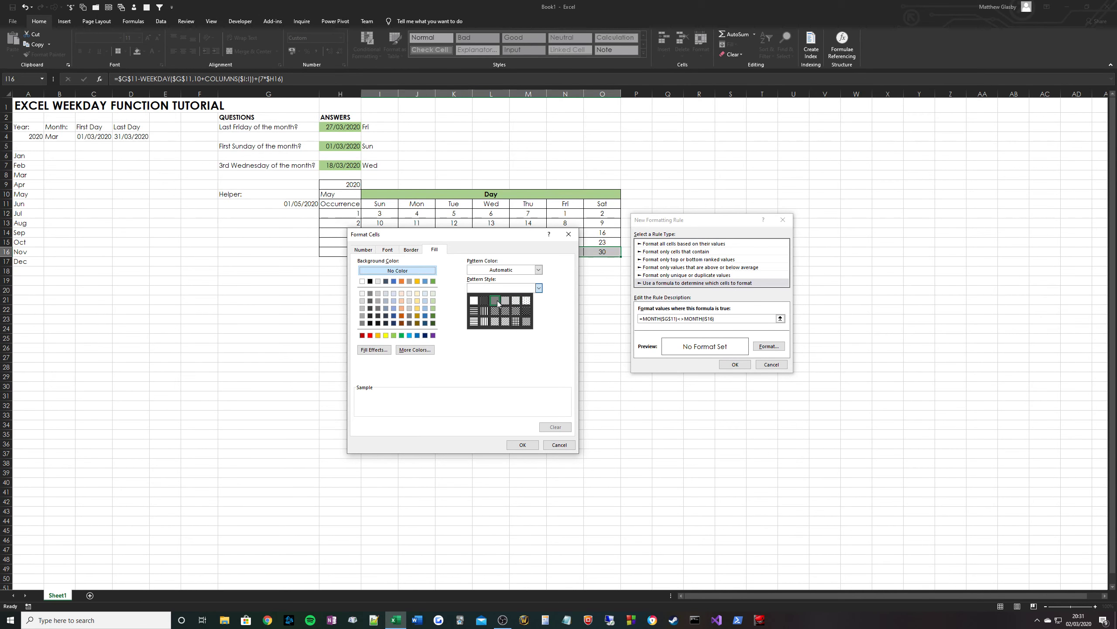
left_click(501, 304)
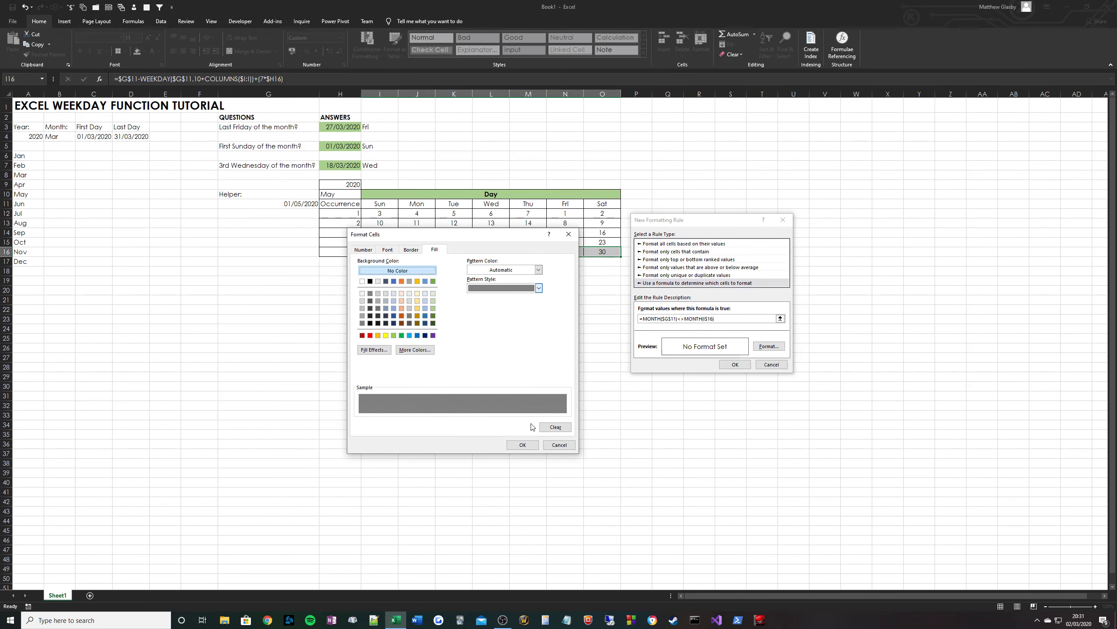
Hide the matching values with the custom number format ;;; and apply the rule to the fifth-occurrence row.
left_click(364, 249)
left_click(369, 332)
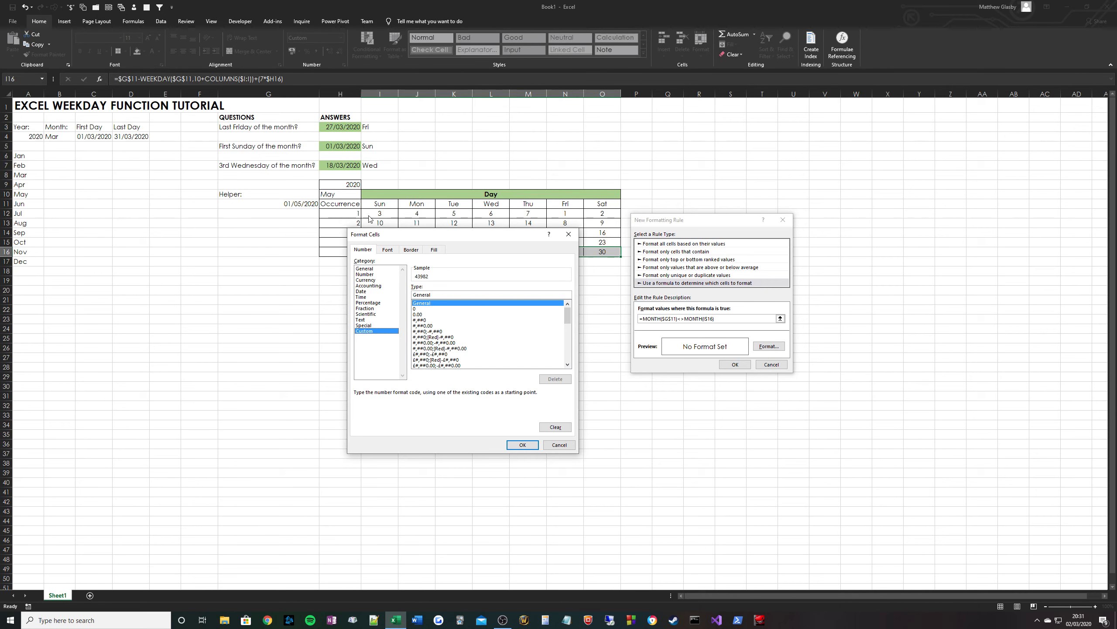
double_click(433, 297)
type(";;;")
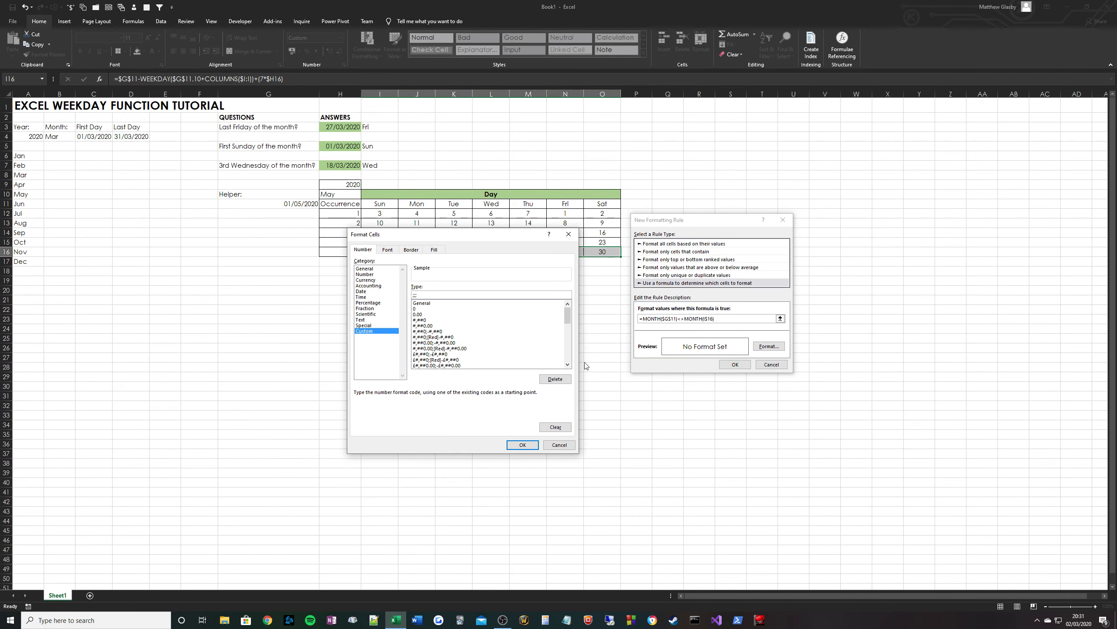
left_click(522, 445)
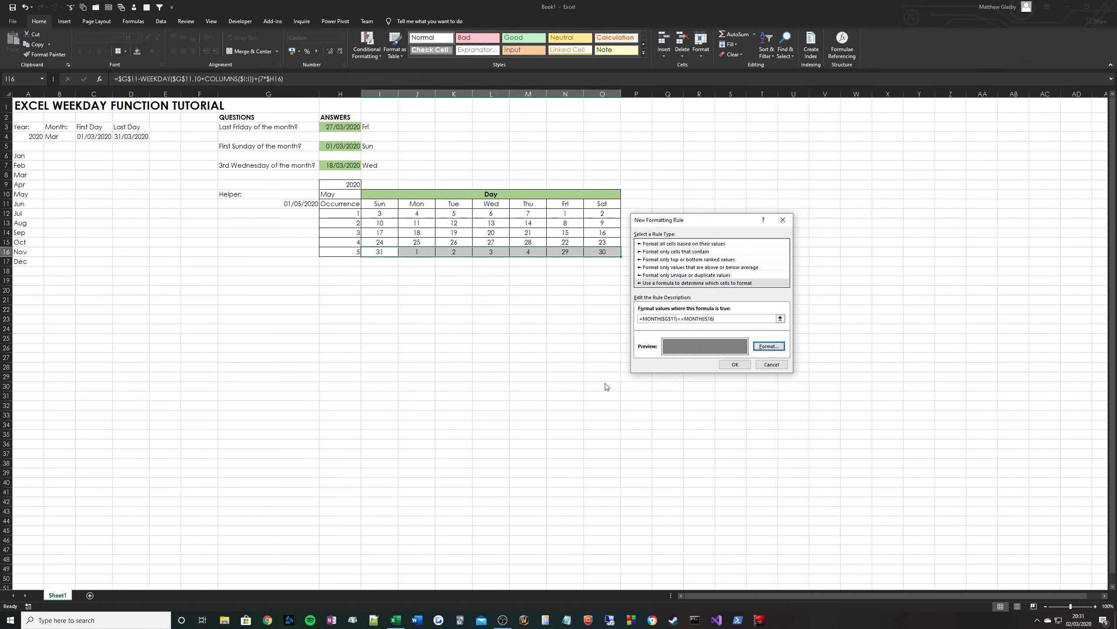
left_click(735, 364)
left_click(441, 280)
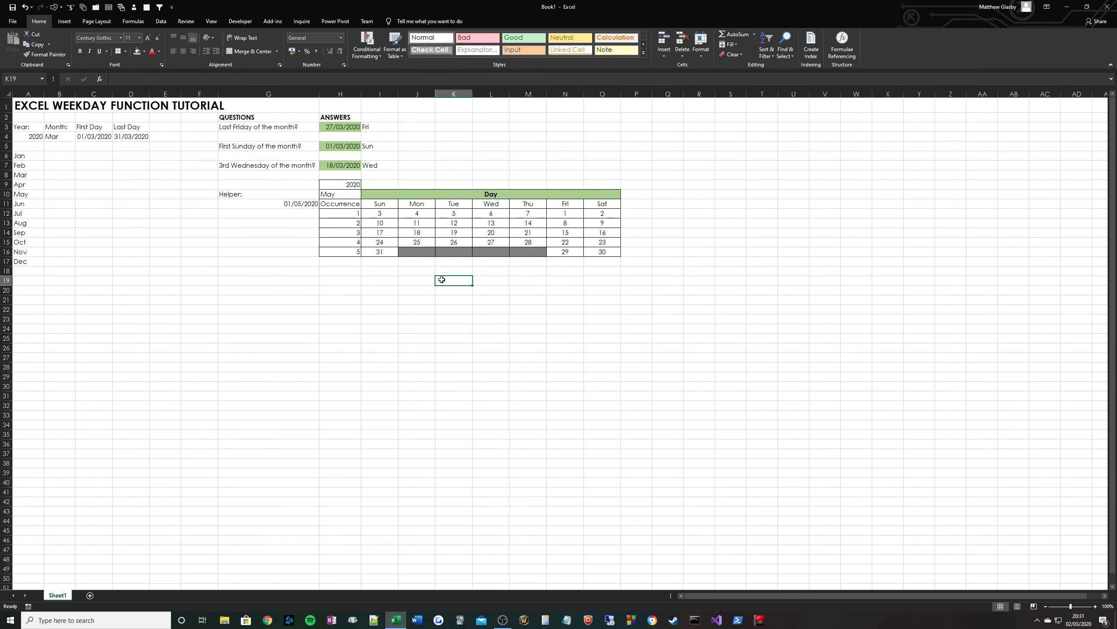
Test the fifth-row shading by setting the helper month in H10 to Apr, Jul, Oct and finally Dec.
left_click_drag(417, 253, 524, 252)
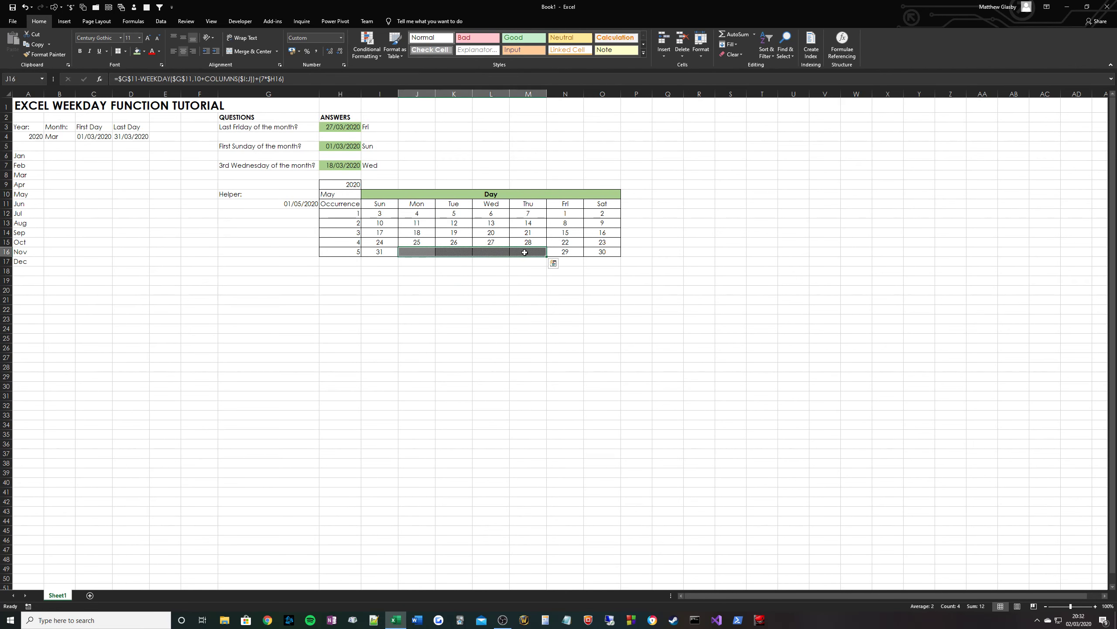
left_click(339, 194)
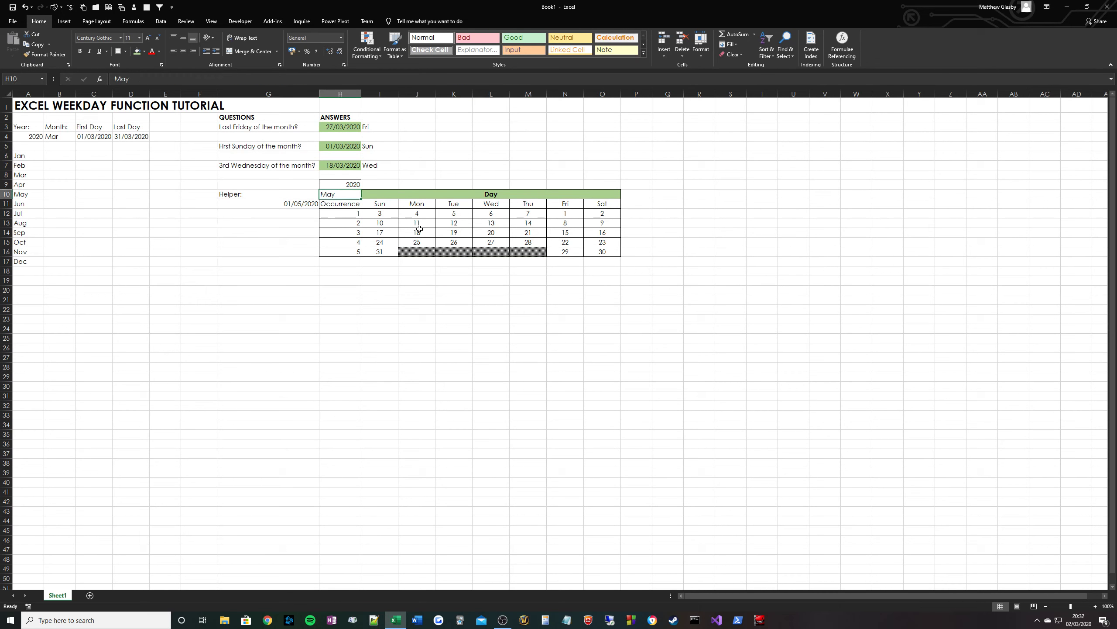
type("Apr")
key("Return")
key("Up")
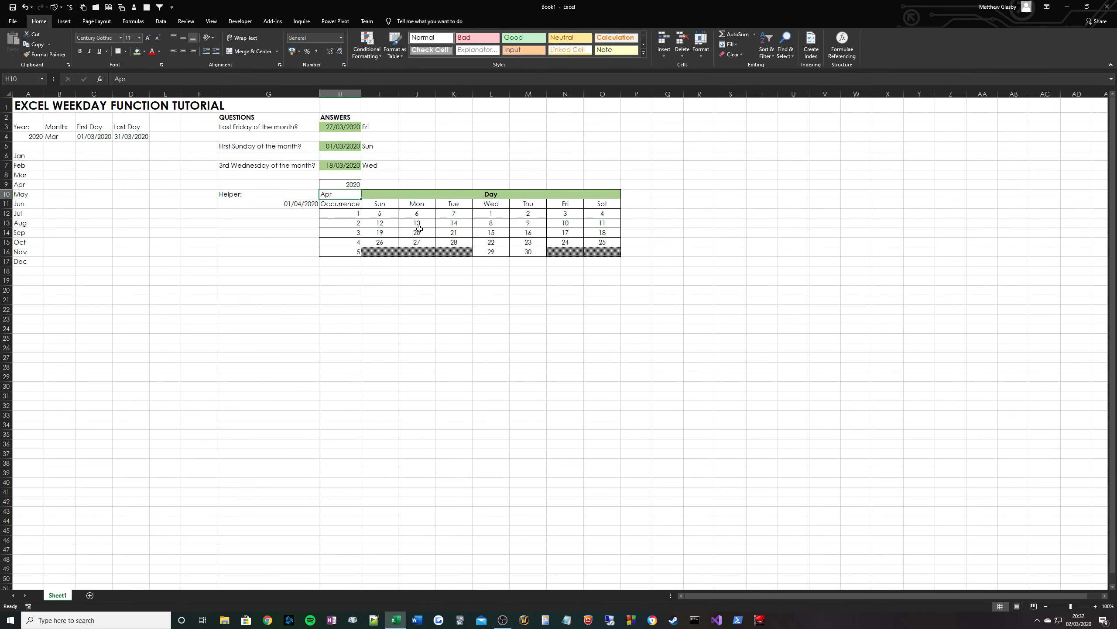
type("M")
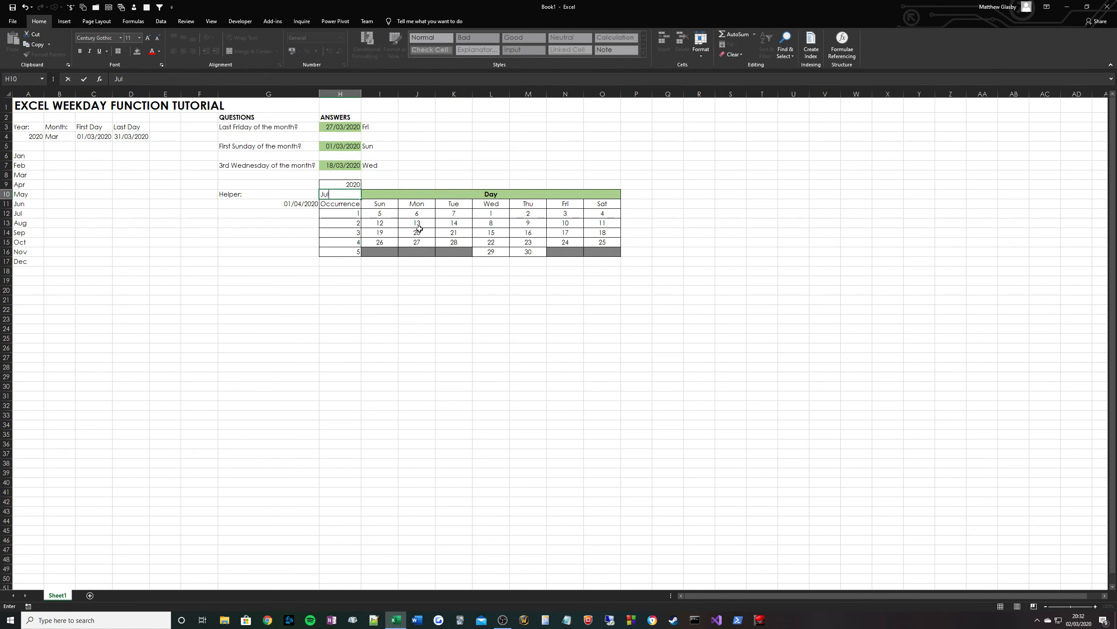
key("Return")
key("Up")
type("Oct")
key("Return")
key("Up")
type("Dec")
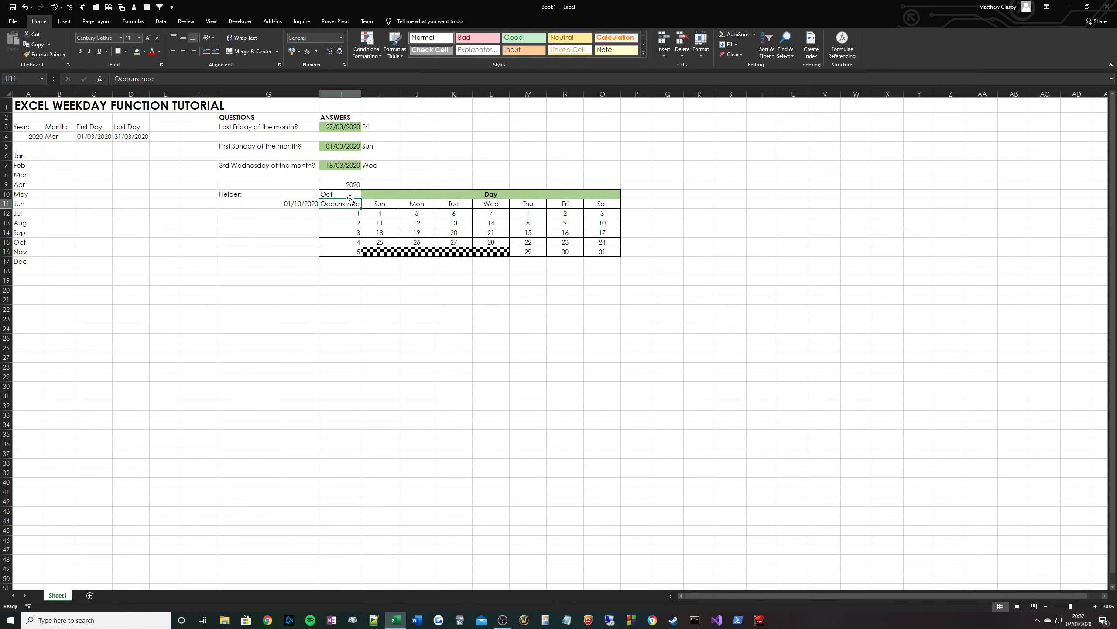
key("Return")
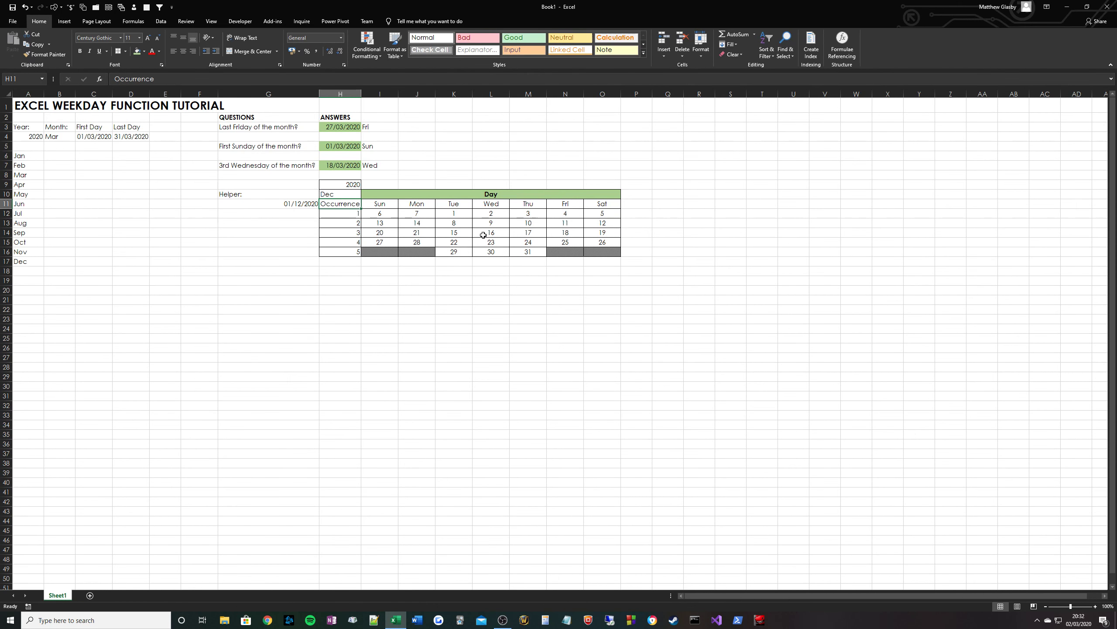
Try counting the Sunday occurrences in I18 with =COUNT(I12:I16), and clear the formula.
left_click(381, 272)
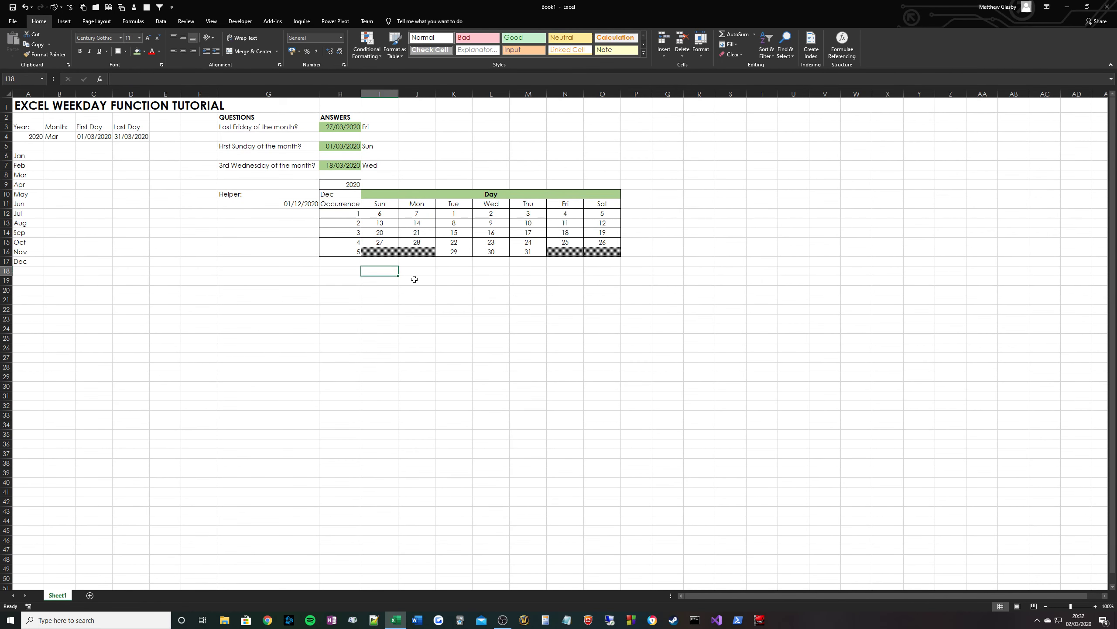
left_click_drag(404, 268, 567, 270)
left_click_drag(380, 216, 381, 251)
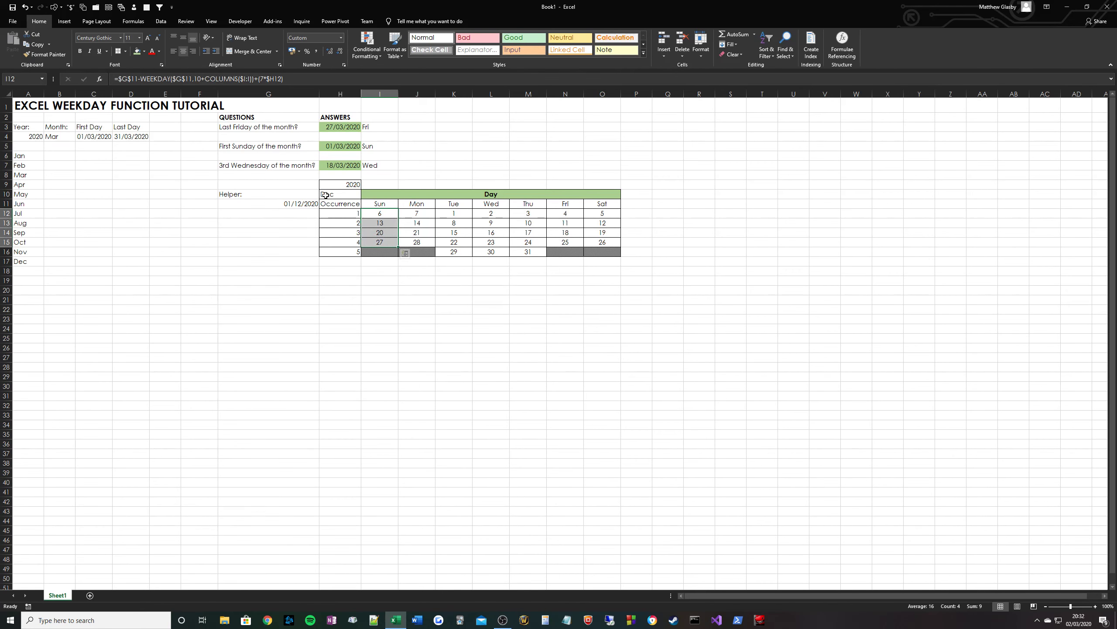
left_click(370, 271)
type("=COUNT(")
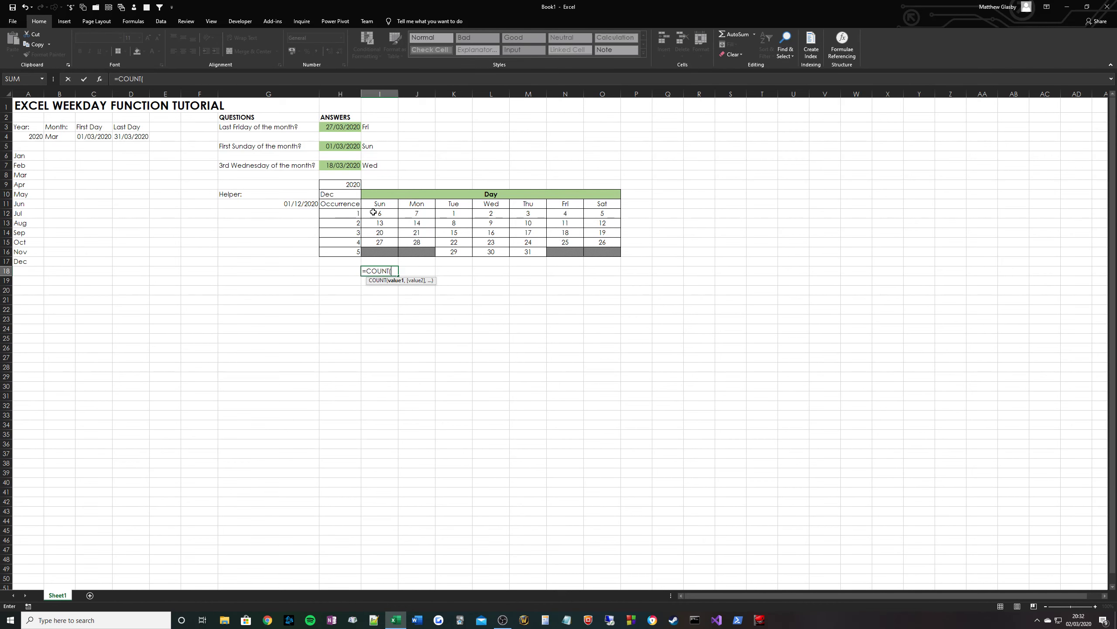
left_click_drag(374, 213, 380, 251)
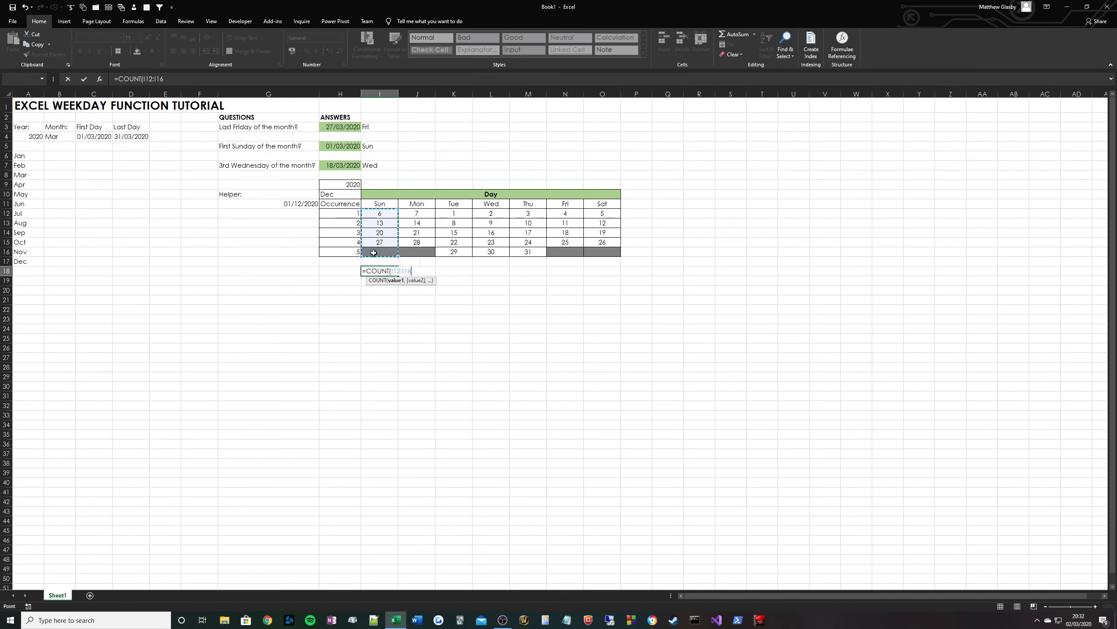
key("ctrl+Return")
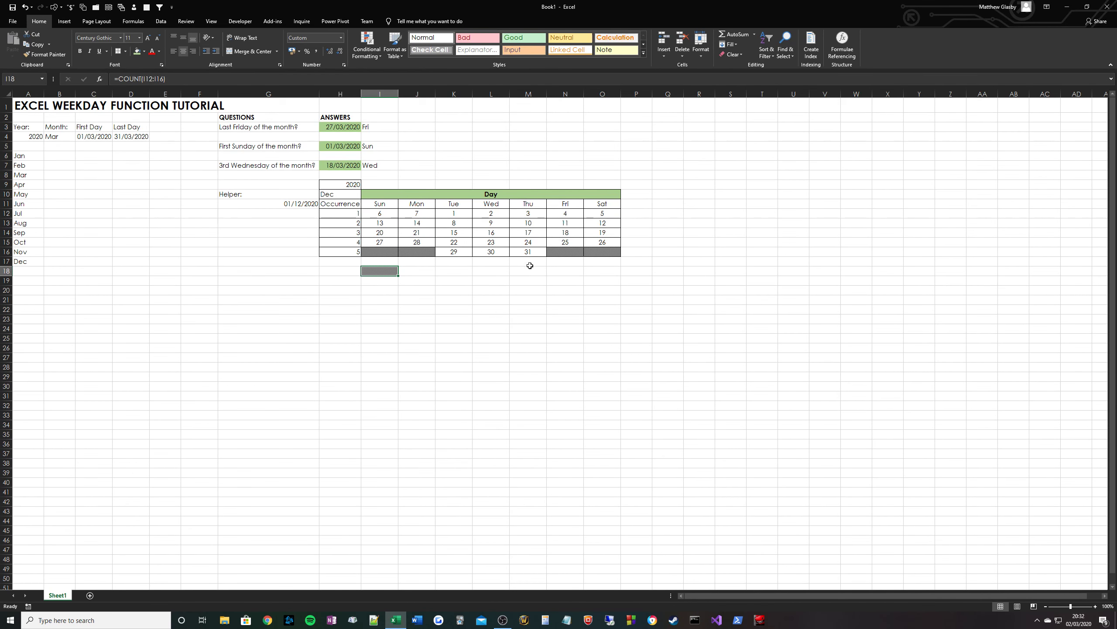
key("Delete")
Count the Tuesday occurrences in K18 with =COUNT(K12:K16).
key("Right")
key("Right")
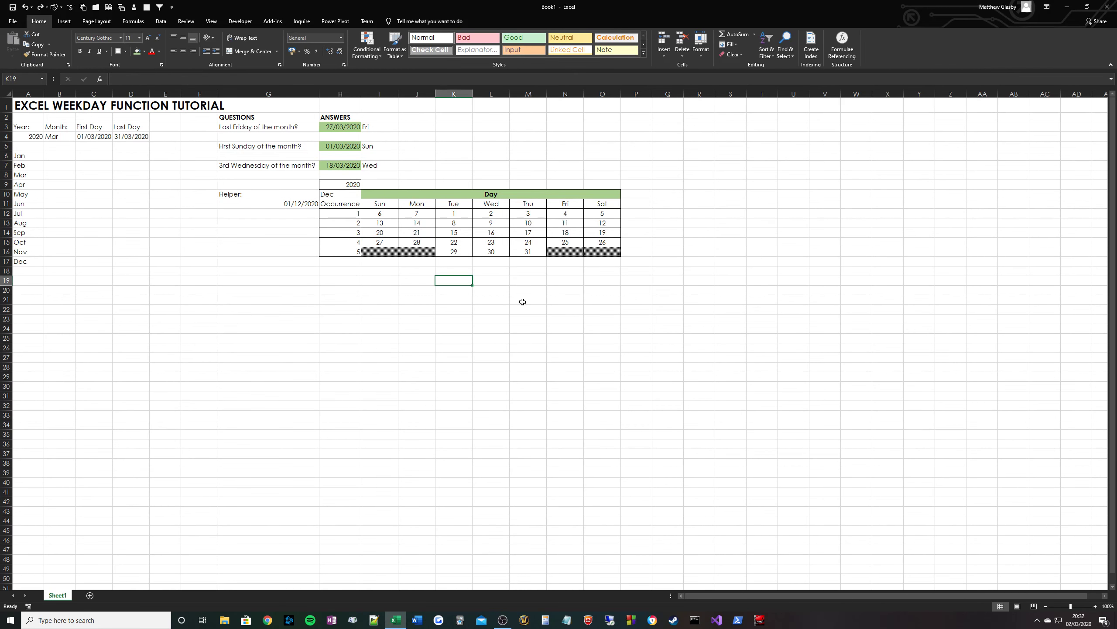
type("=COUNT(")
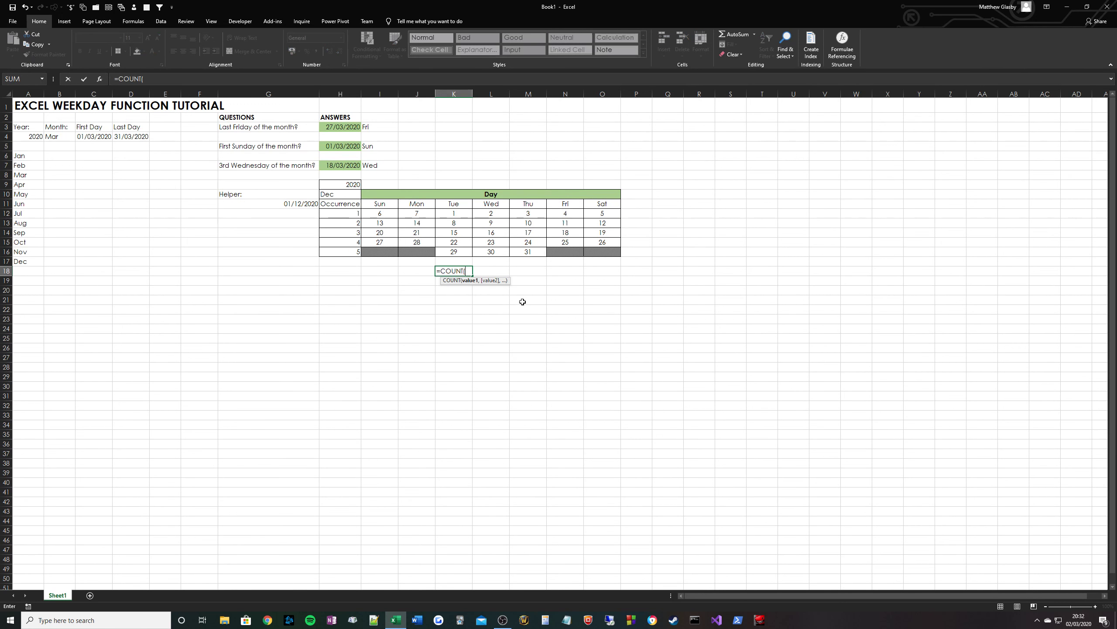
left_click_drag(454, 214, 455, 252)
key("ctrl+Return")
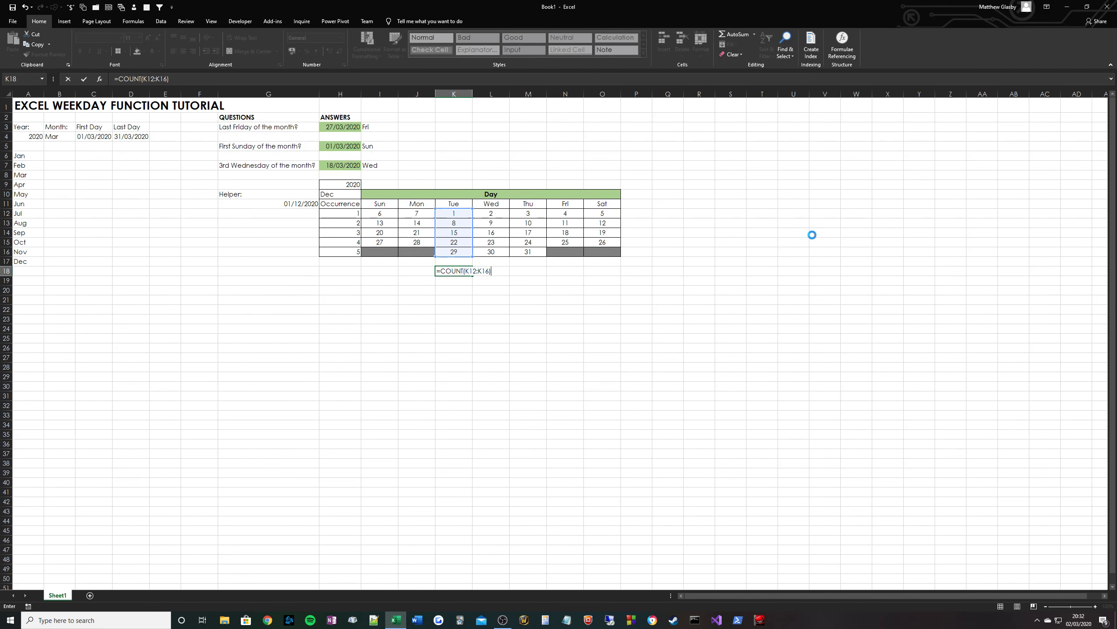
Copy the K18 count formula across I18:O18 so every weekday column has one.
key("ctrl+c")
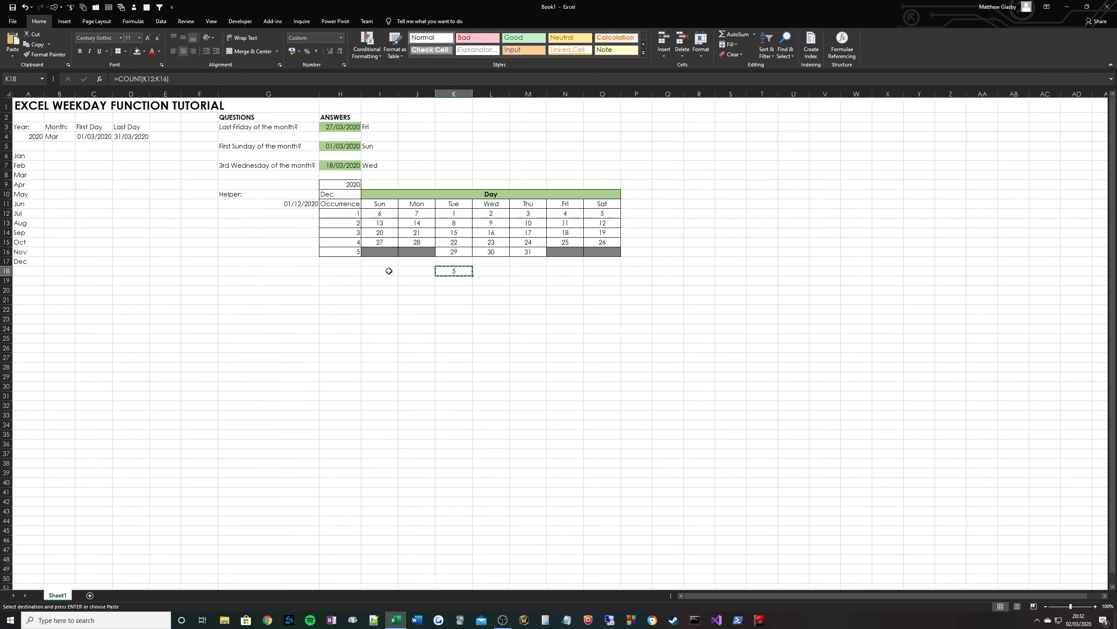
left_click_drag(382, 271, 607, 270)
key("ctrl+v")
key("Escape")
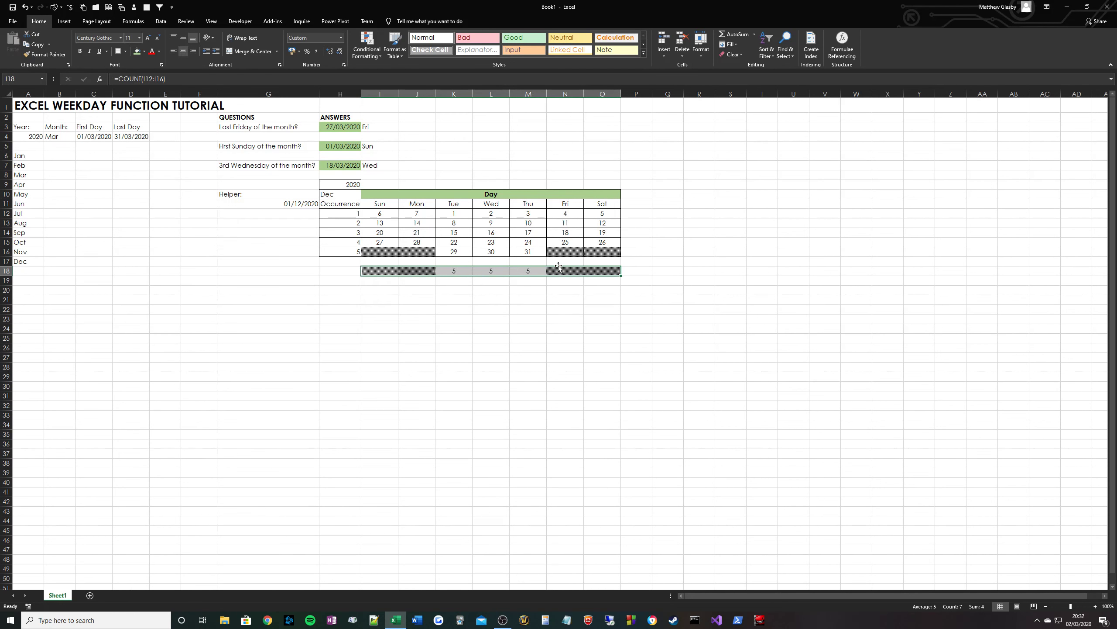
Limit the grey conditional formatting rule to the fifth-occurrence row by changing its applied range to =$I$16:$O$16.
left_click(386, 56)
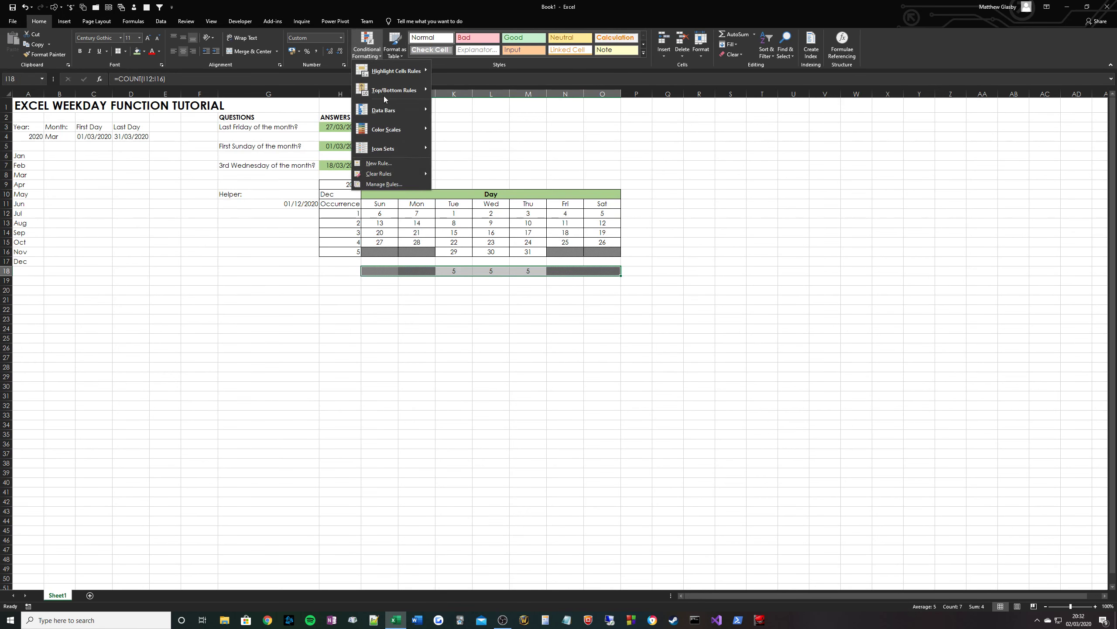
left_click(402, 179)
left_click(651, 285)
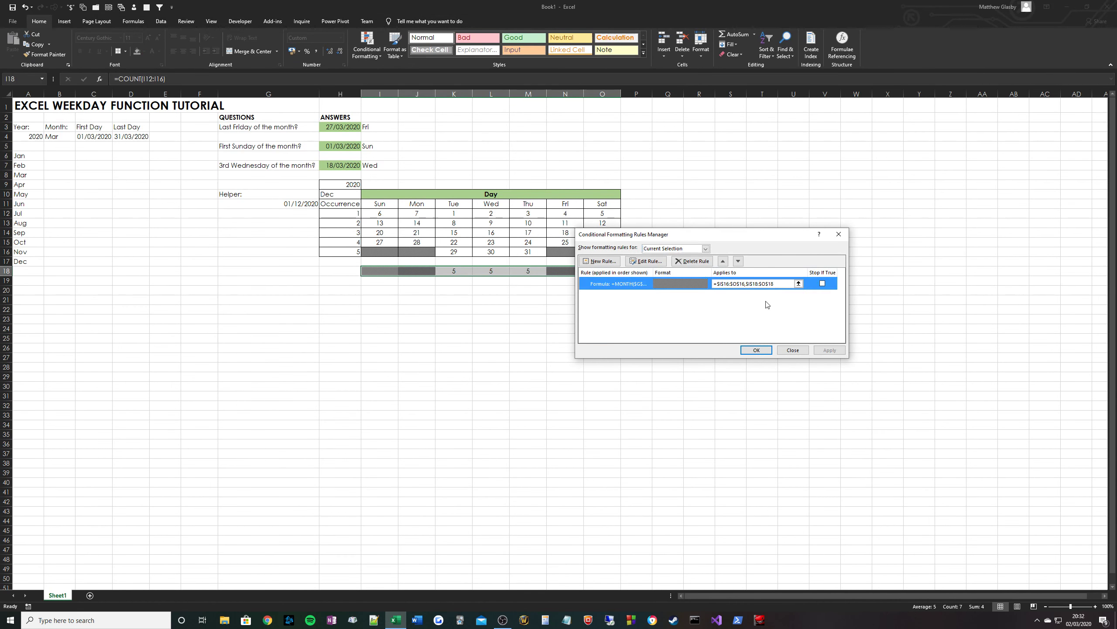
left_click_drag(782, 284, 744, 283)
key("BackSpace")
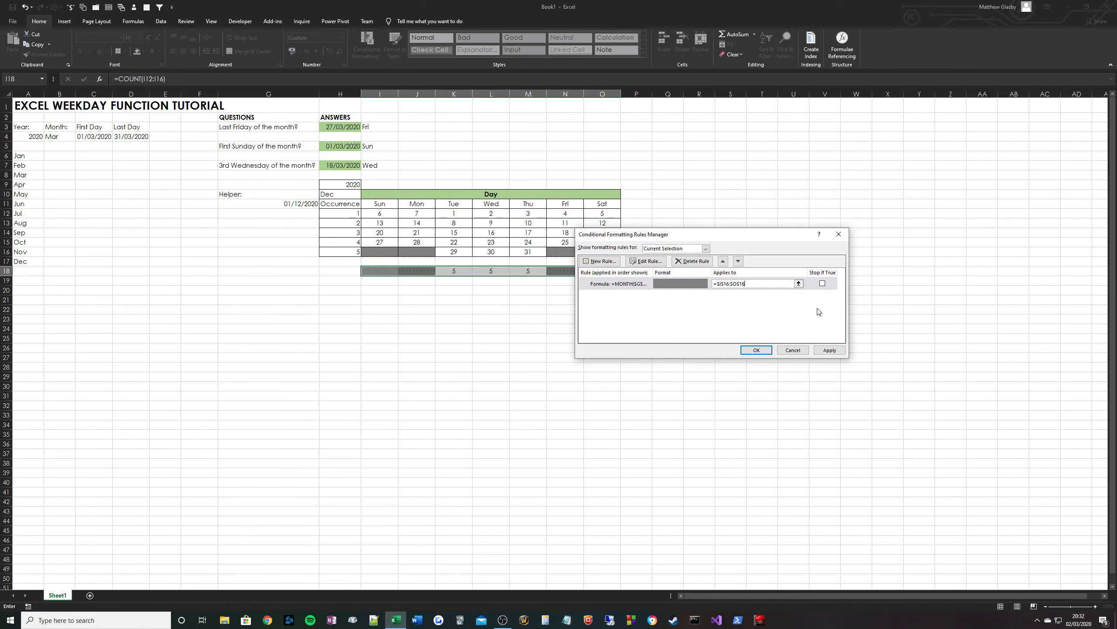
left_click(767, 349)
left_click(469, 307)
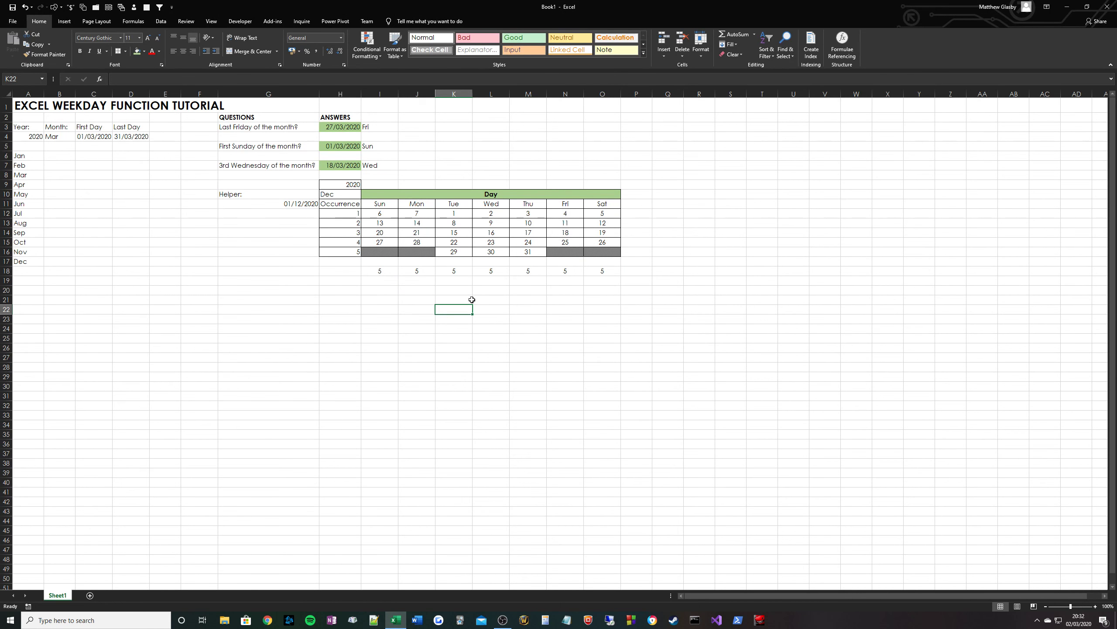
Count only the in-month Sundays in I19 with =SUMPRODUCT(--(MONTH(I12:I16)=MONTH($G$11))).
left_click(379, 269)
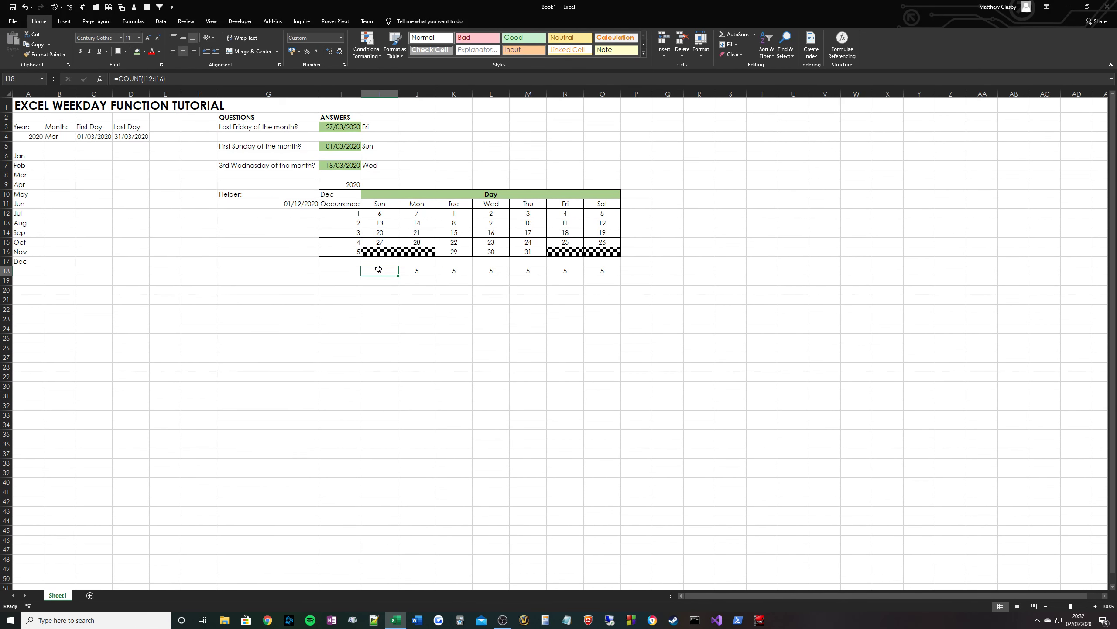
left_click(379, 281)
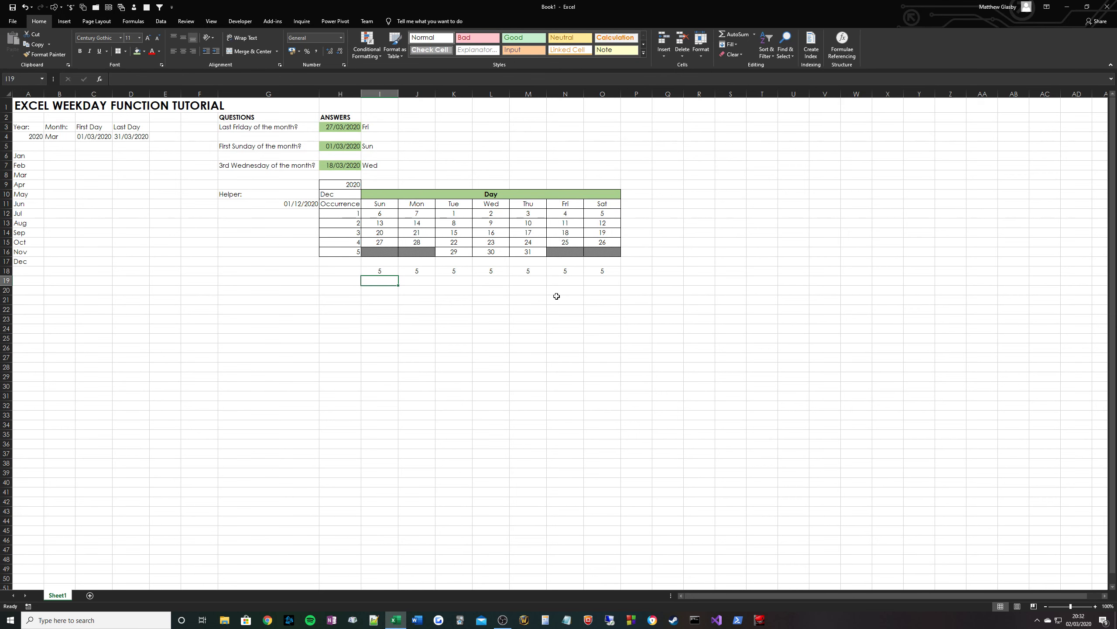
type("=SUMPRODUCT")
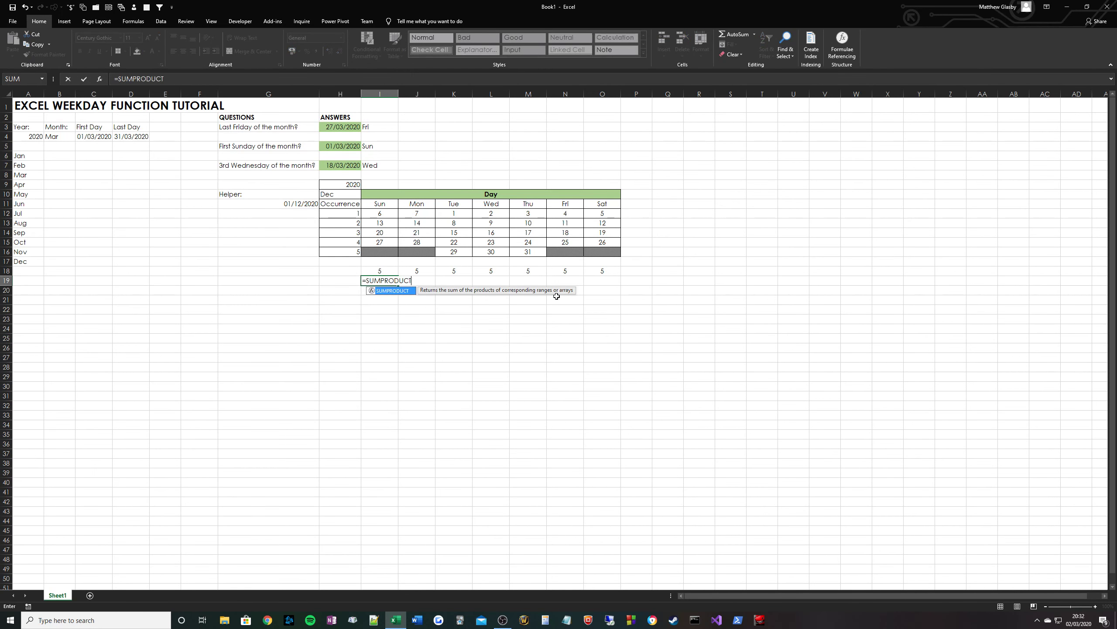
key("Tab")
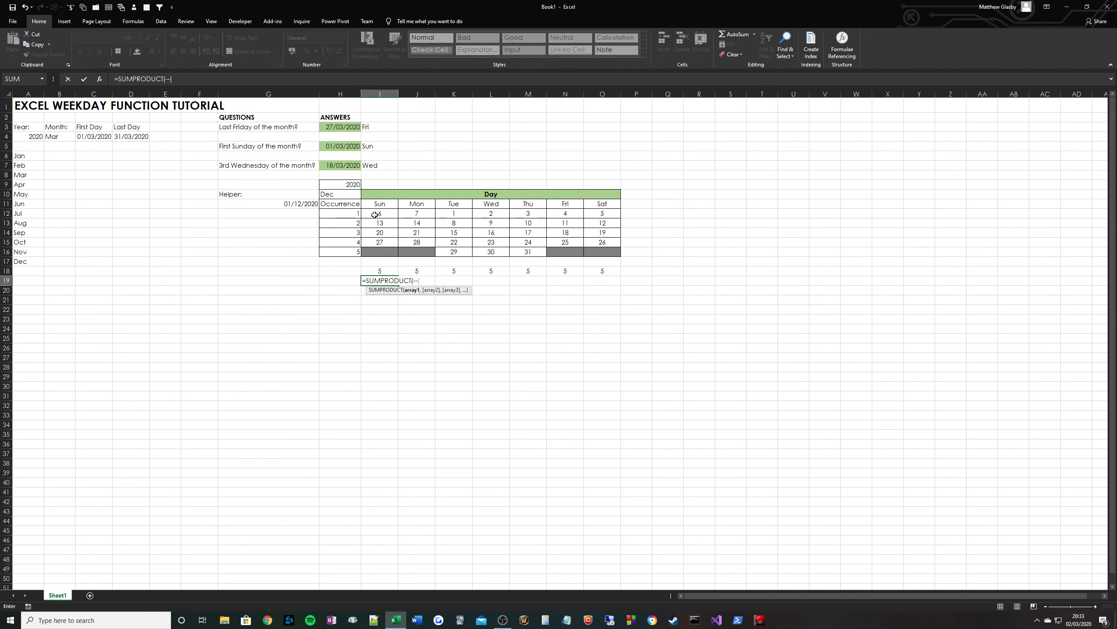
type("--(MONTH(")
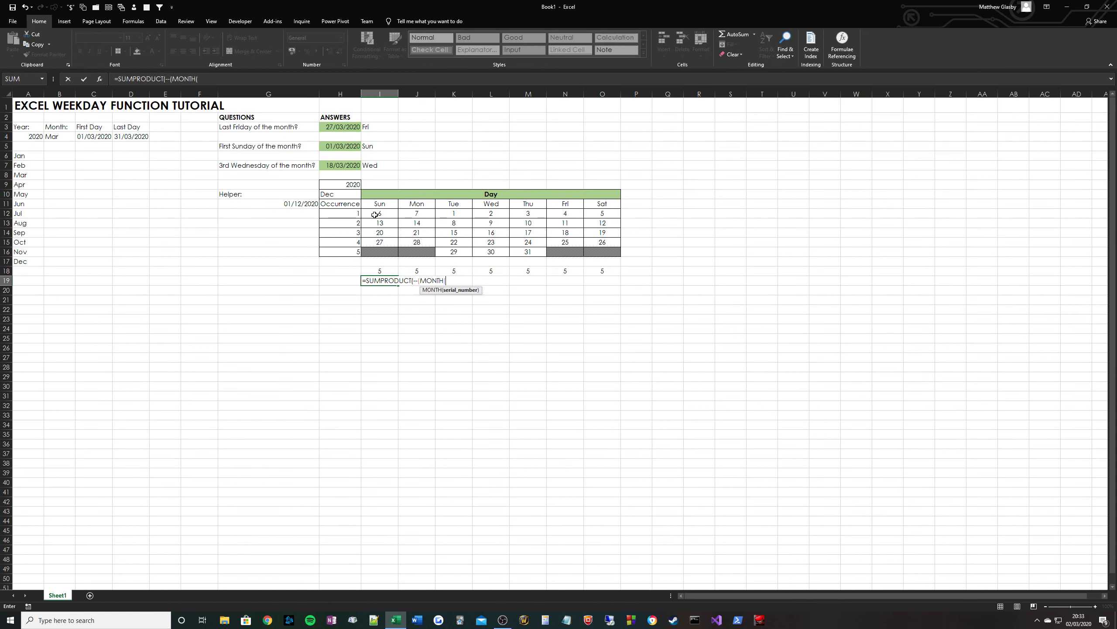
left_click_drag(380, 214, 380, 252)
type(")=")
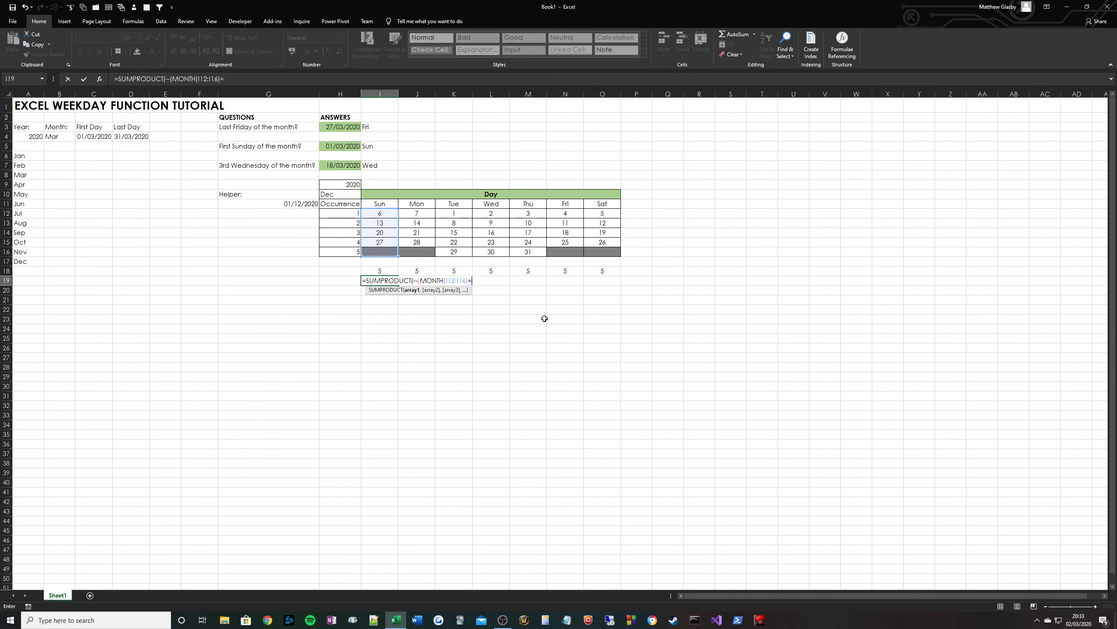
type("MONTH(")
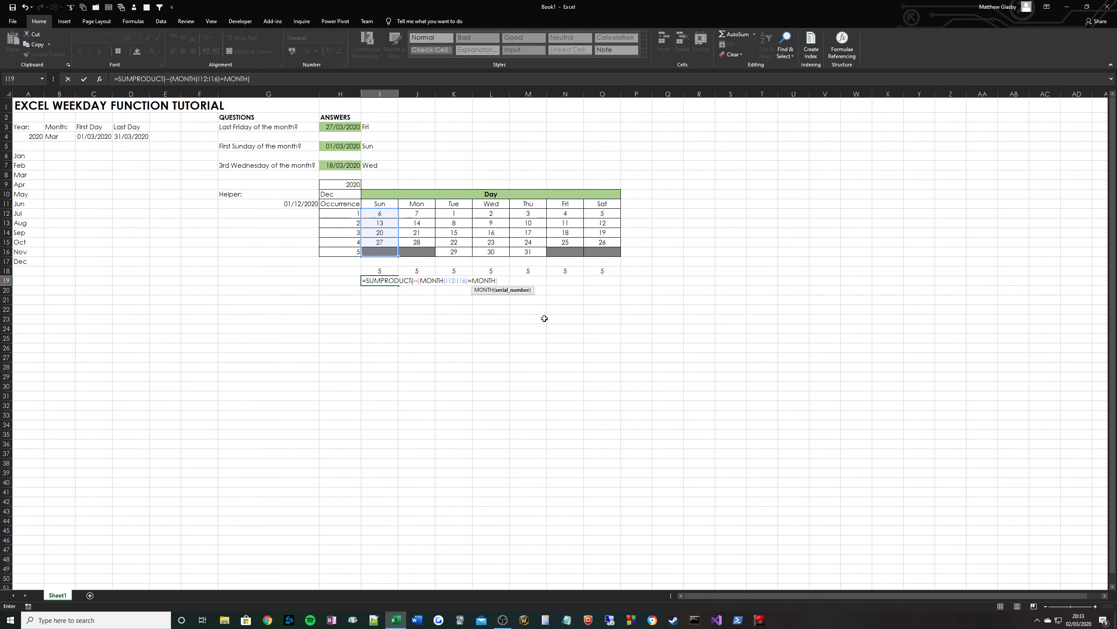
left_click(281, 202)
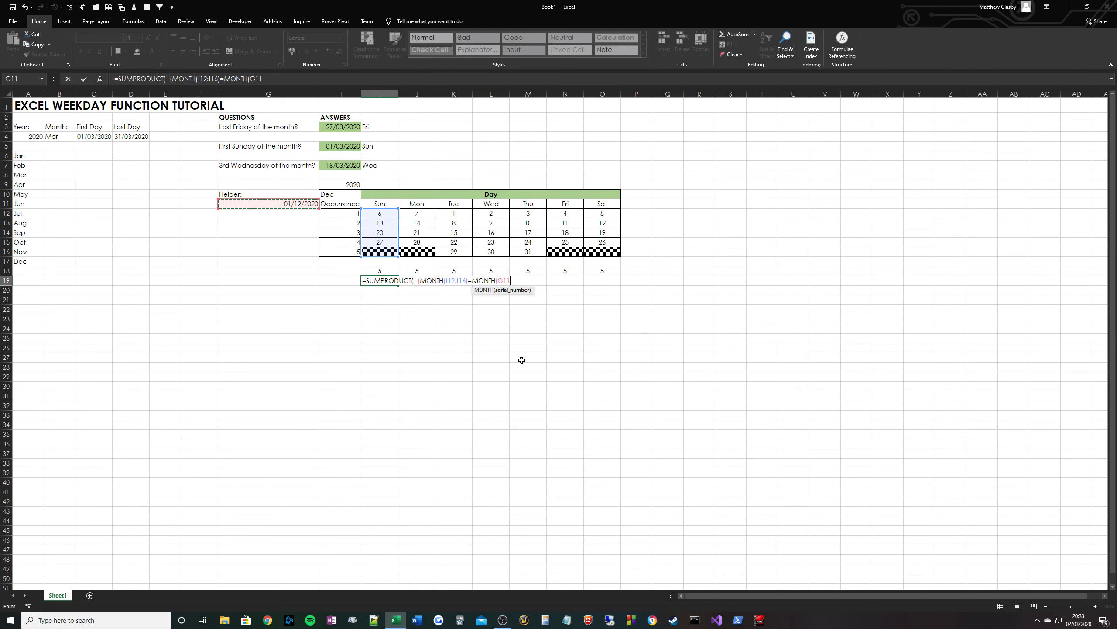
key("F4")
type("))")
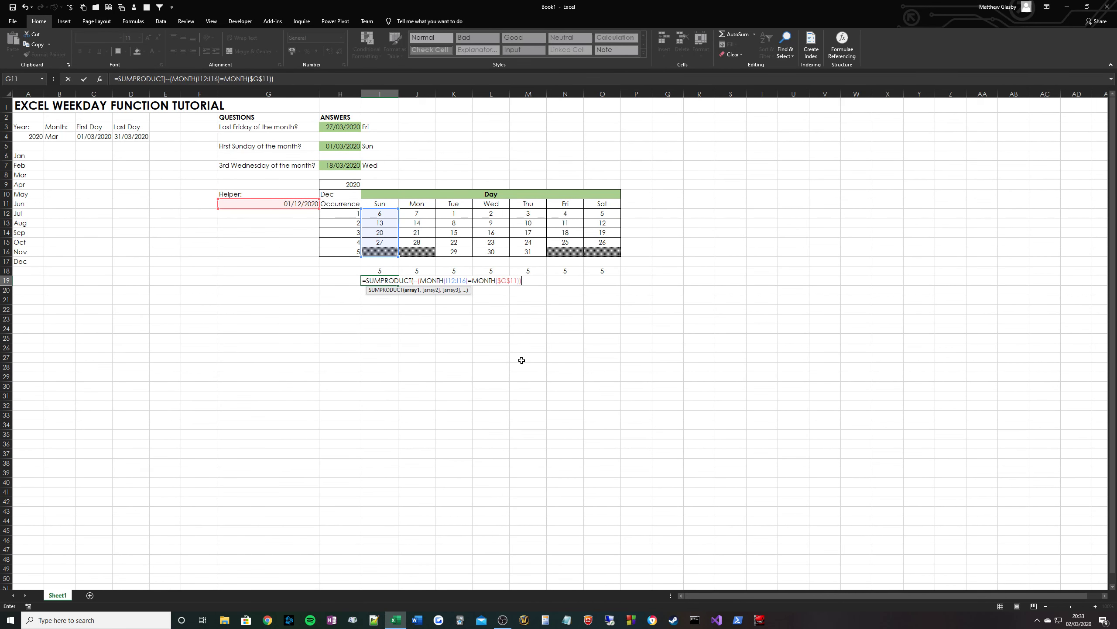
key("ctrl+Return")
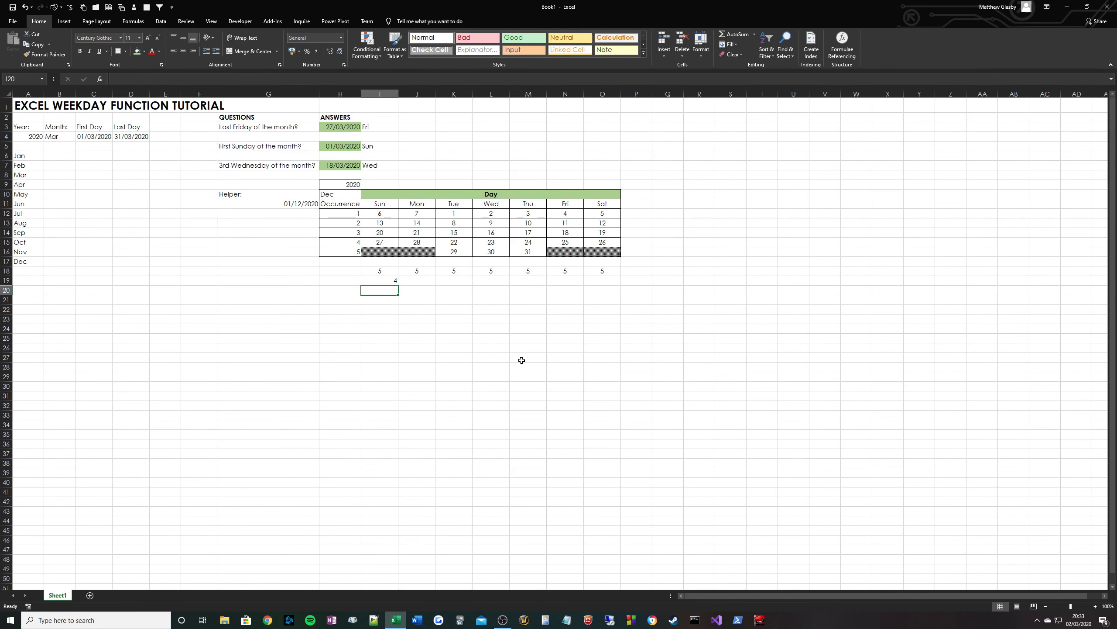
Copy the I19 SUMPRODUCT formula across I19:O19 and clear the COUNT formulas from I18:O18.
key("ctrl+c")
left_click_drag(385, 282, 600, 288)
left_click(600, 288)
left_click_drag(383, 281, 610, 284)
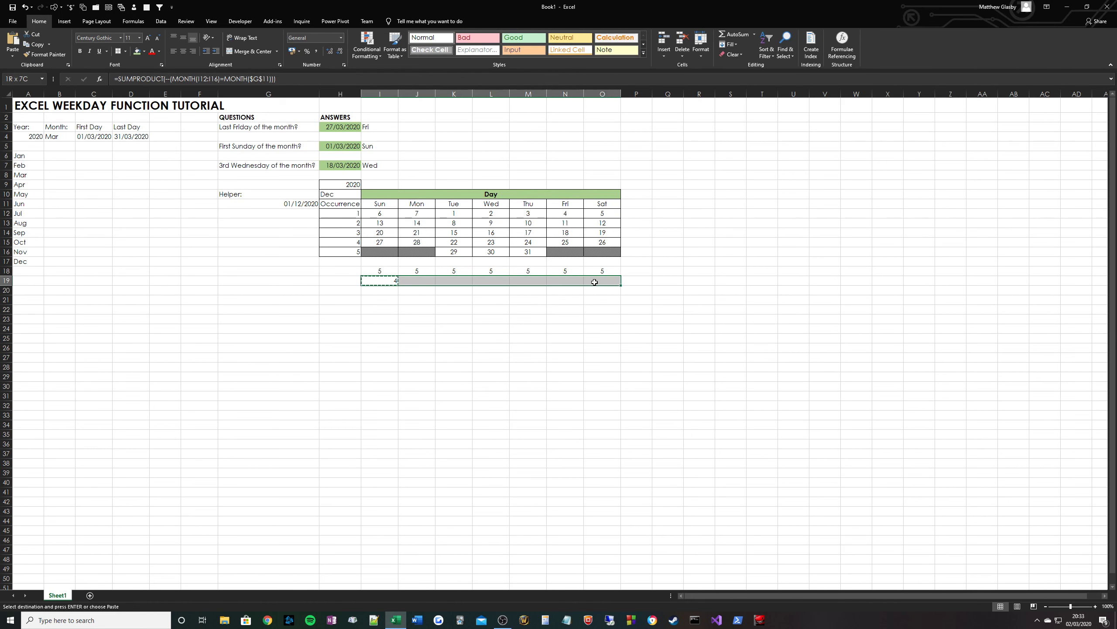
key("ctrl+v")
key("Escape")
left_click_drag(373, 266, 612, 270)
key("Delete")
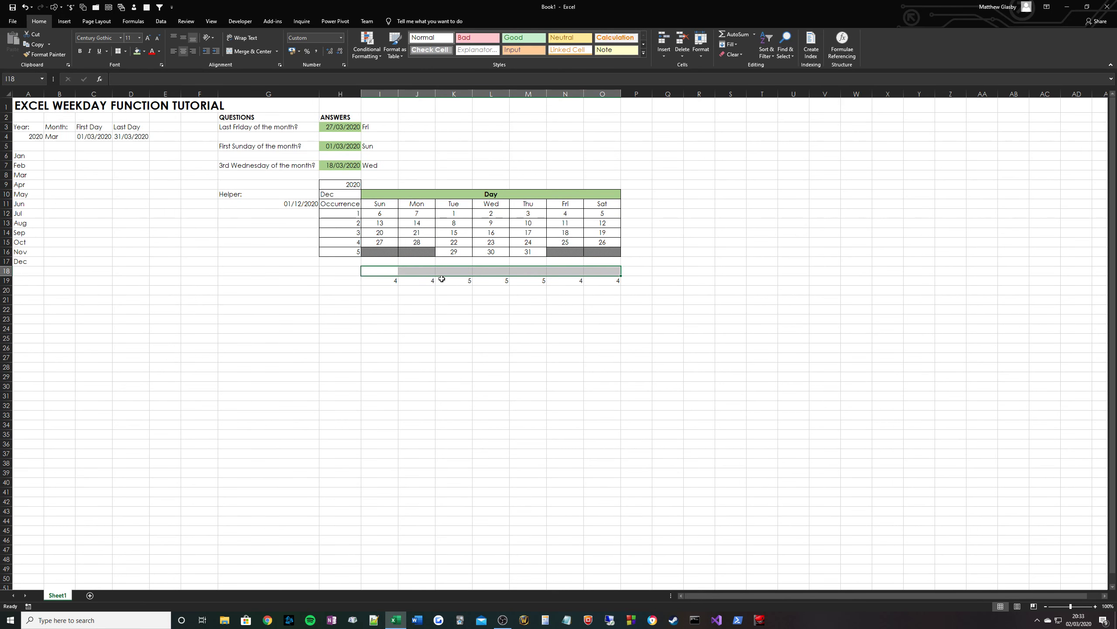
Compare the weekday counts in I19:O19 with the dates listed in the columns above them.
left_click_drag(392, 281, 418, 204)
left_click_drag(457, 284, 455, 264)
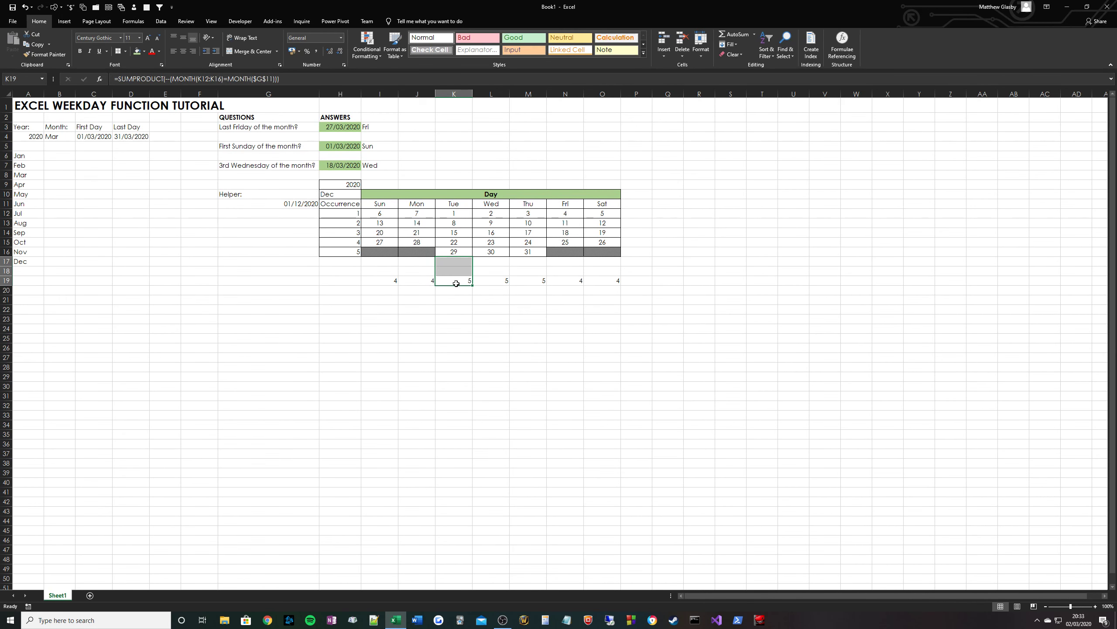
left_click_drag(572, 283, 605, 279)
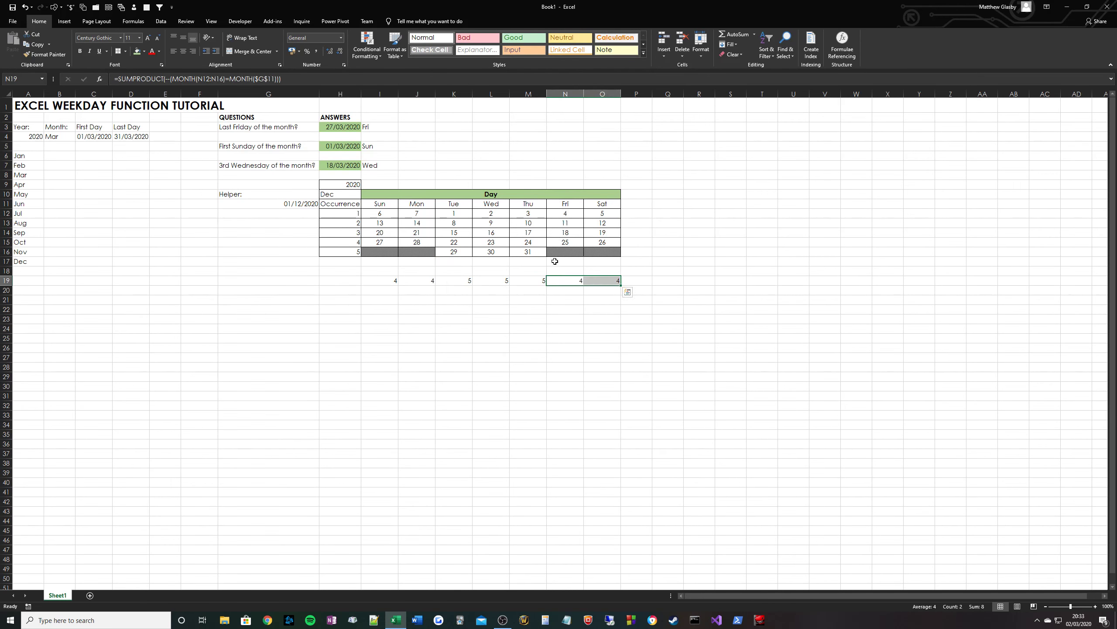
left_click(553, 292)
left_click_drag(376, 280, 616, 282)
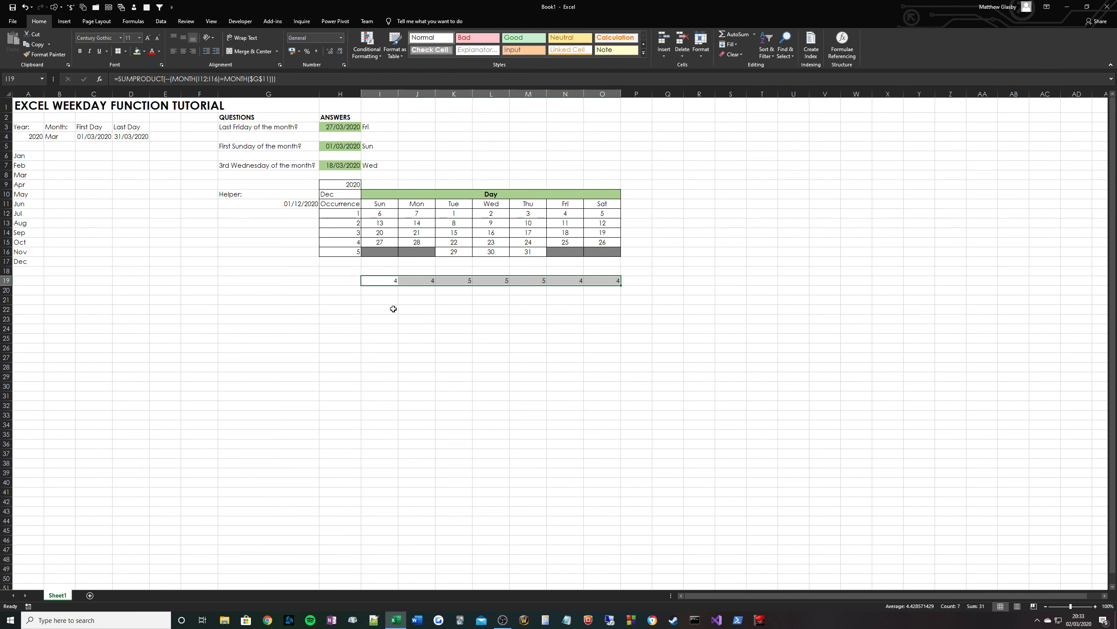
left_click_drag(382, 213, 380, 243)
left_click_drag(412, 205, 407, 252)
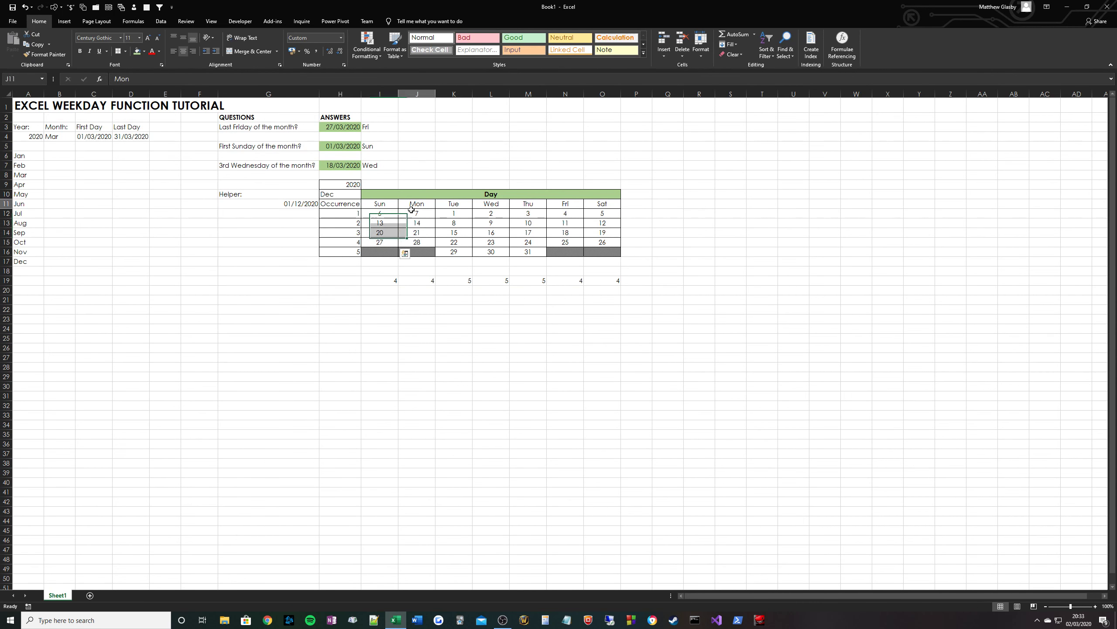
Test the weekday counts by setting the helper month in H10 to Jan and then Feb.
left_click(340, 194)
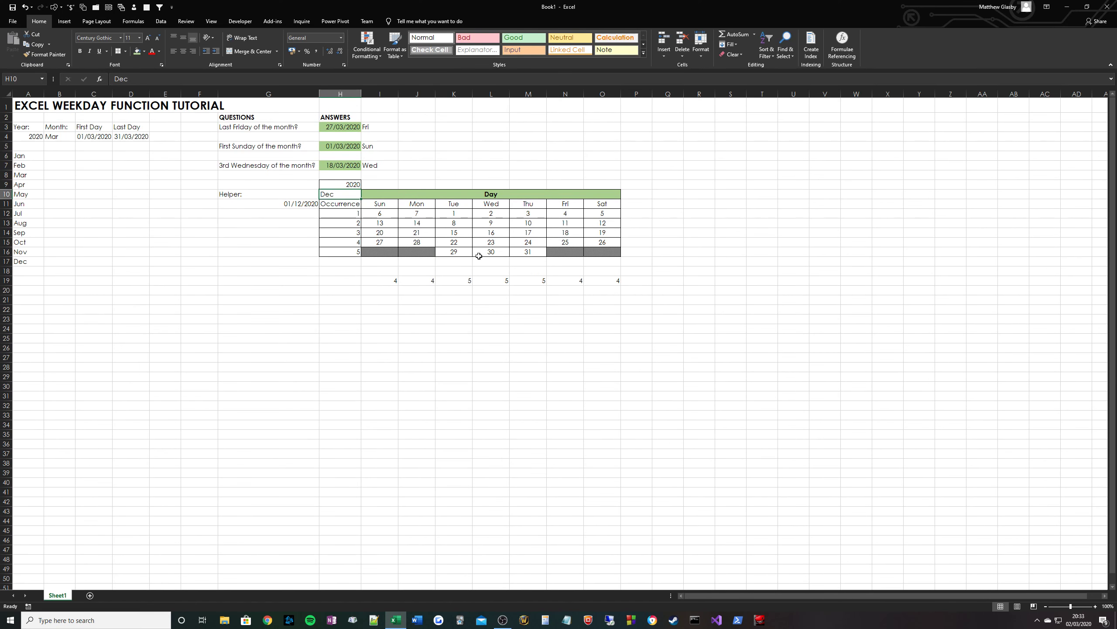
type("Jan")
key("Return")
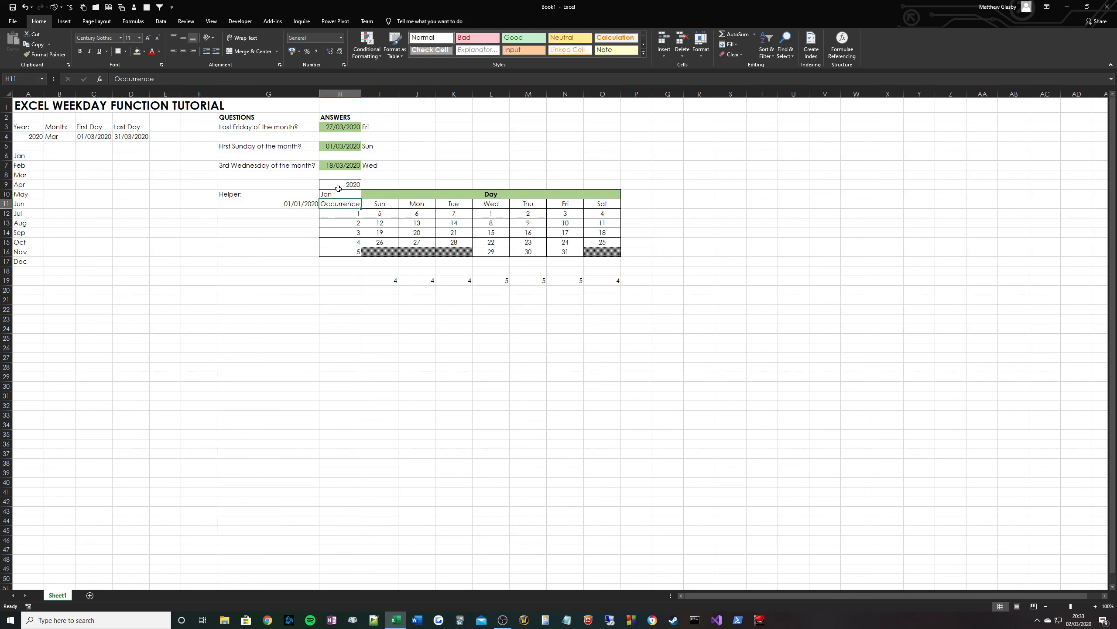
left_click(339, 188)
type("Feb")
key("Return")
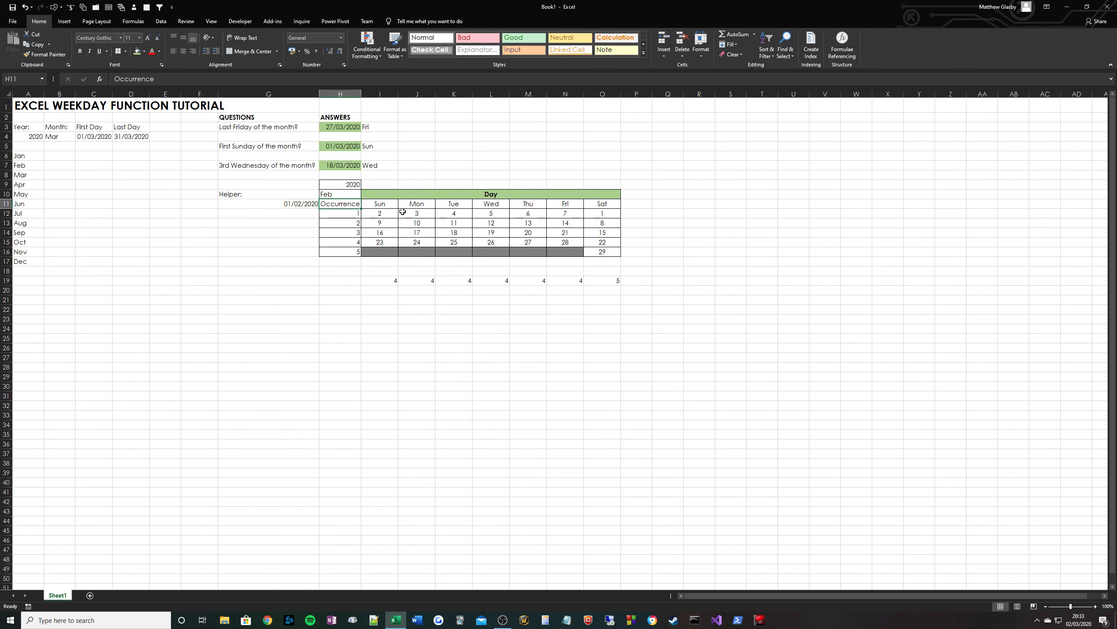
Set the helper year in H9 to 2021 and check the occurrence dates in I12:O15.
left_click(250, 202)
left_click(337, 182)
type("2021")
key("Return")
left_click(288, 205)
left_click(344, 205)
left_click(341, 197)
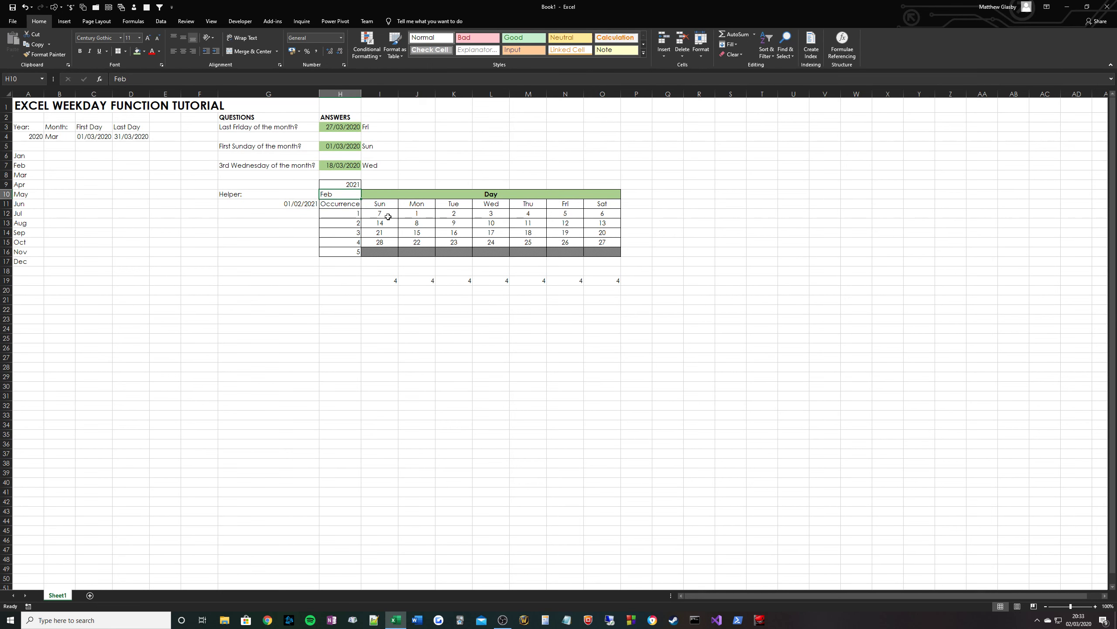
left_click_drag(388, 217, 605, 238)
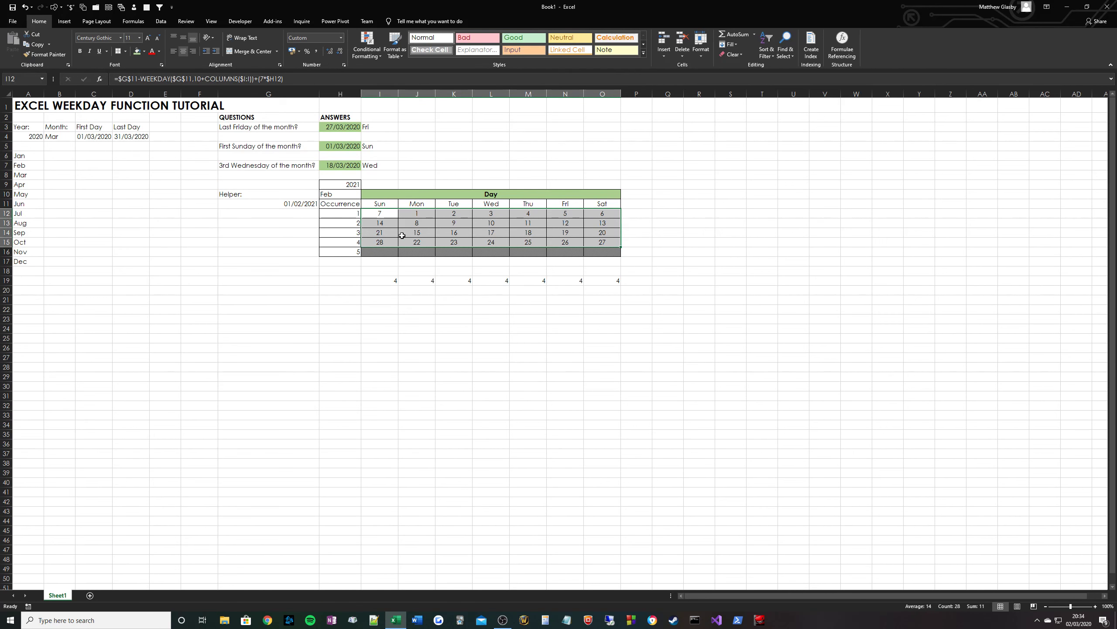
Review the last-Friday formula in H3.
left_click(333, 128)
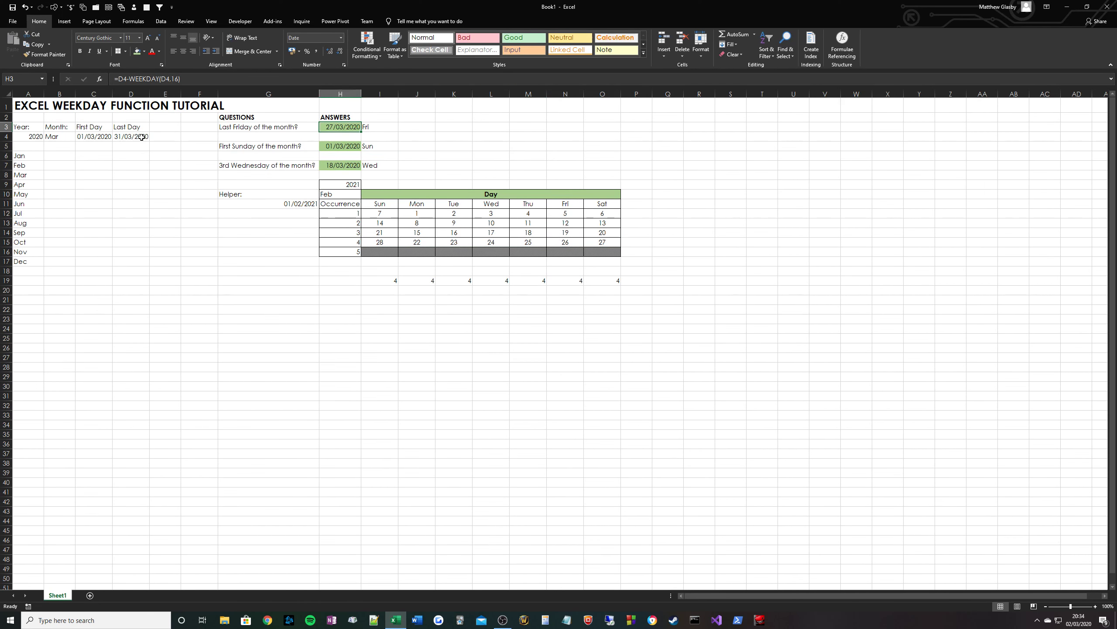